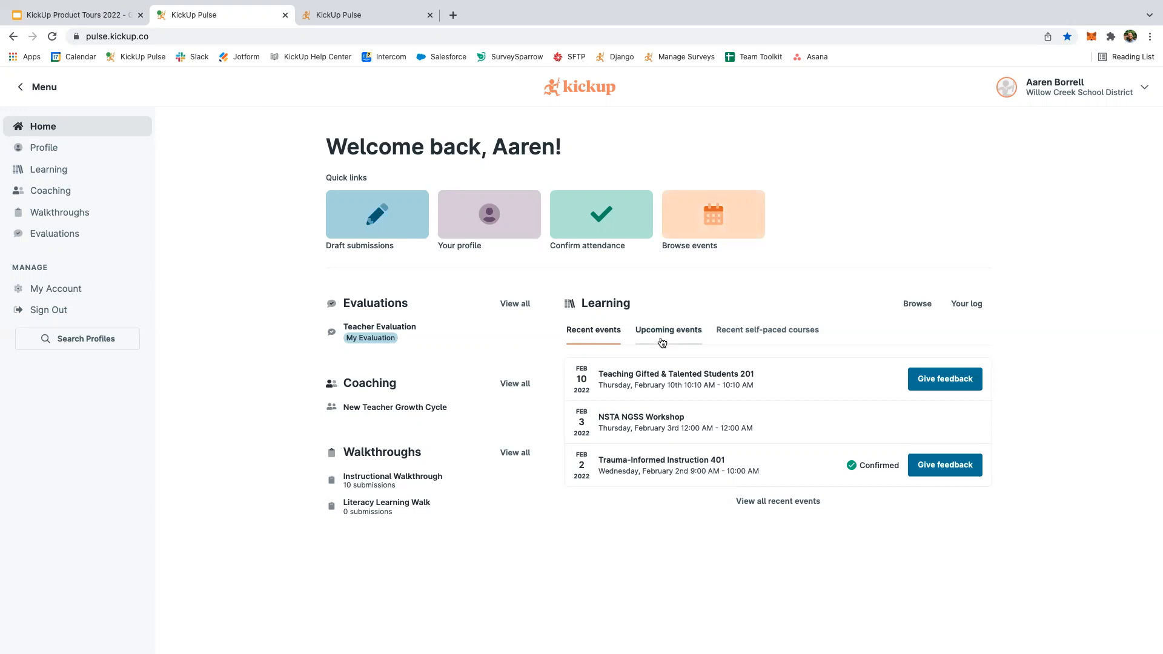
Switch the home page Learning panel to Upcoming events, then to Recent self-paced courses.
{"action": "left_click", "coordinate": [662, 342]}
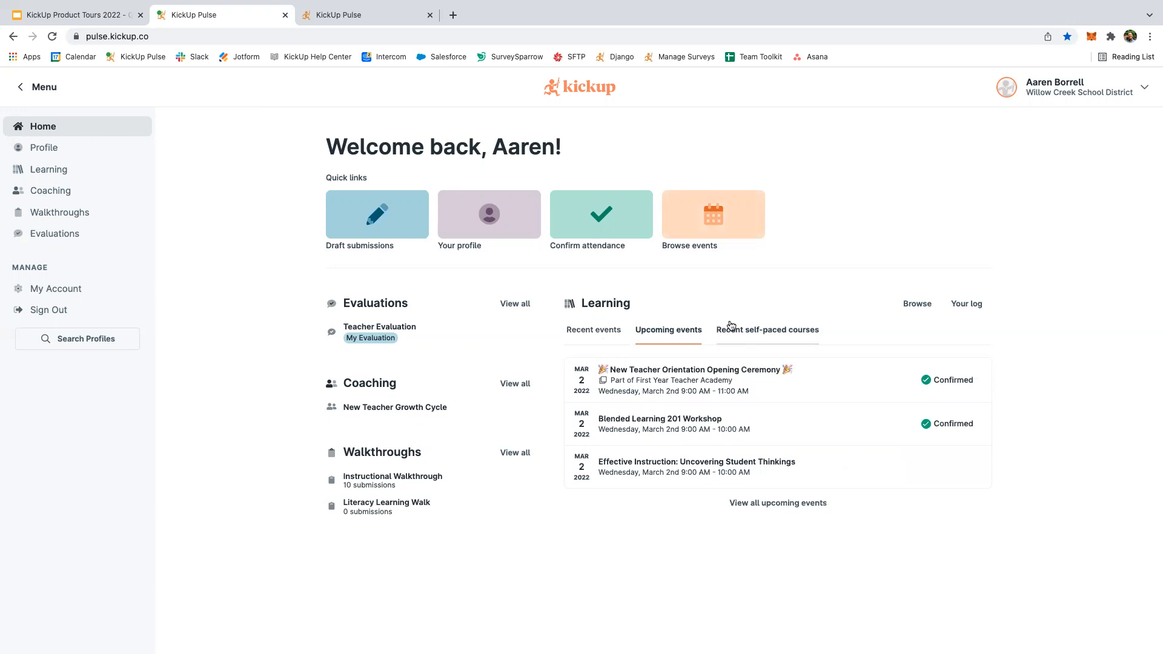
{"action": "left_click", "coordinate": [738, 337]}
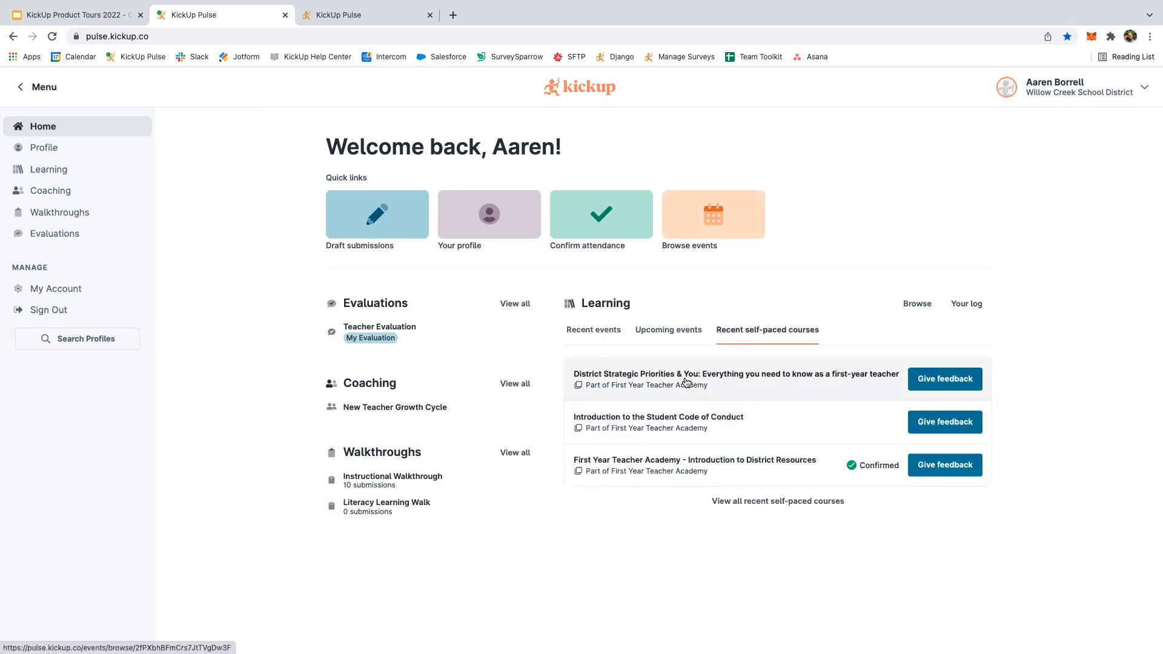
Go to the Learning browse page, zoom the page in, and expand the Content Focus filter.
{"action": "left_click", "coordinate": [912, 305]}
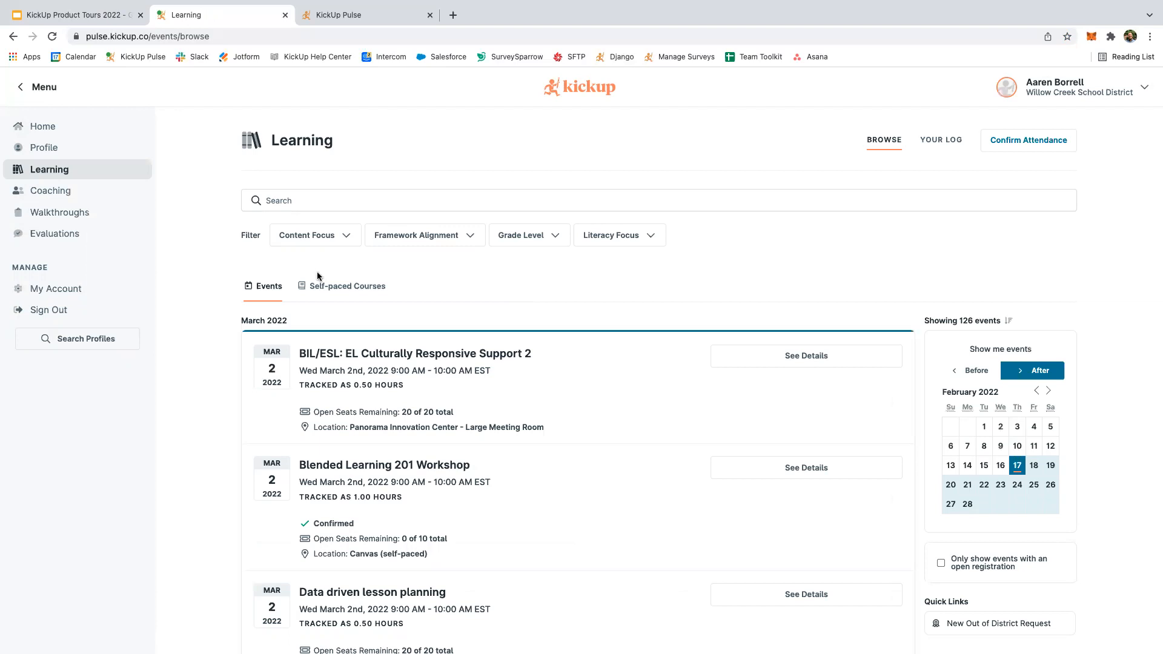
{"action": "key", "text": "super+equal"}
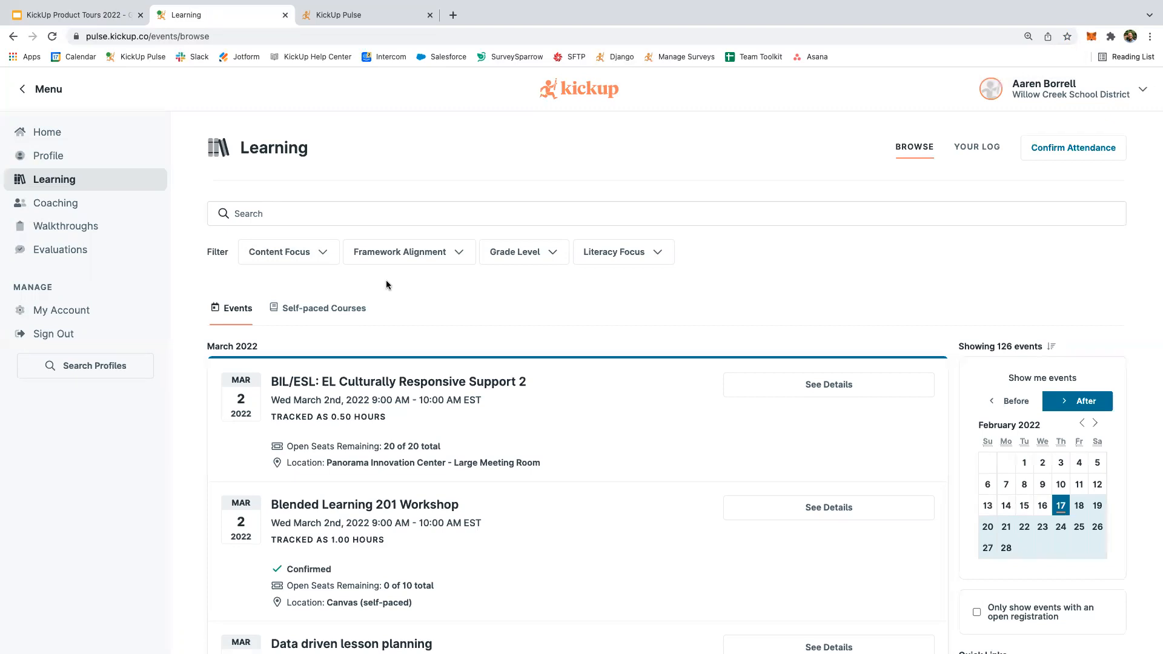
{"action": "left_click", "coordinate": [304, 257]}
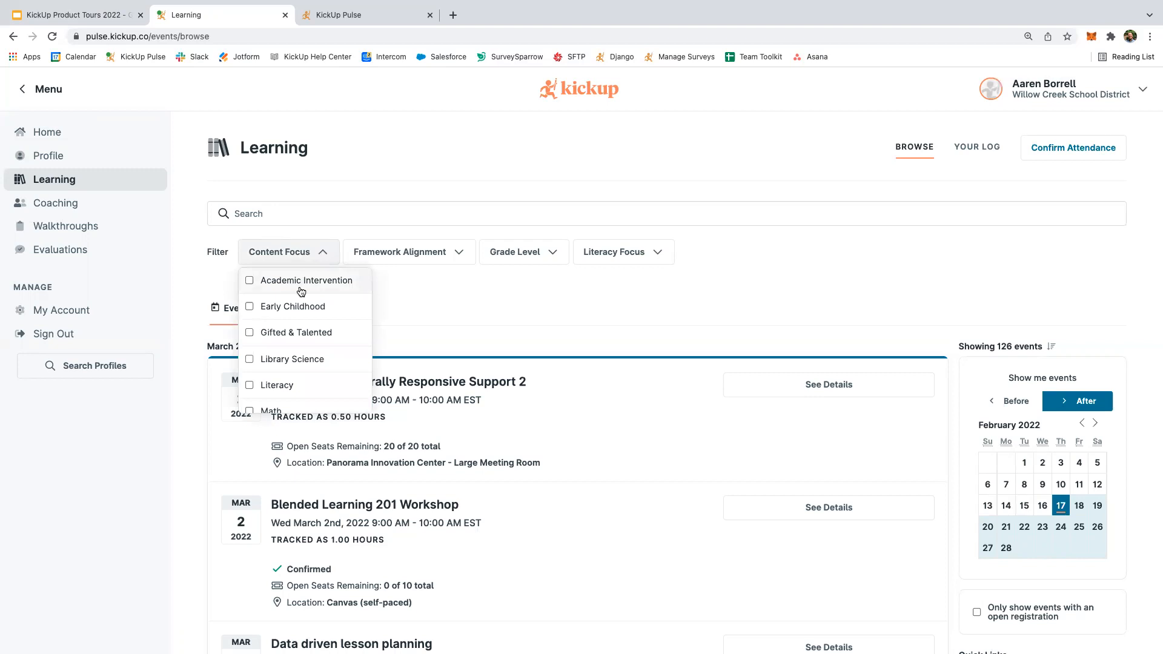
Dismiss the Content Focus list and browse the 37 Self-paced Courses instead of events.
{"action": "left_click", "coordinate": [445, 305]}
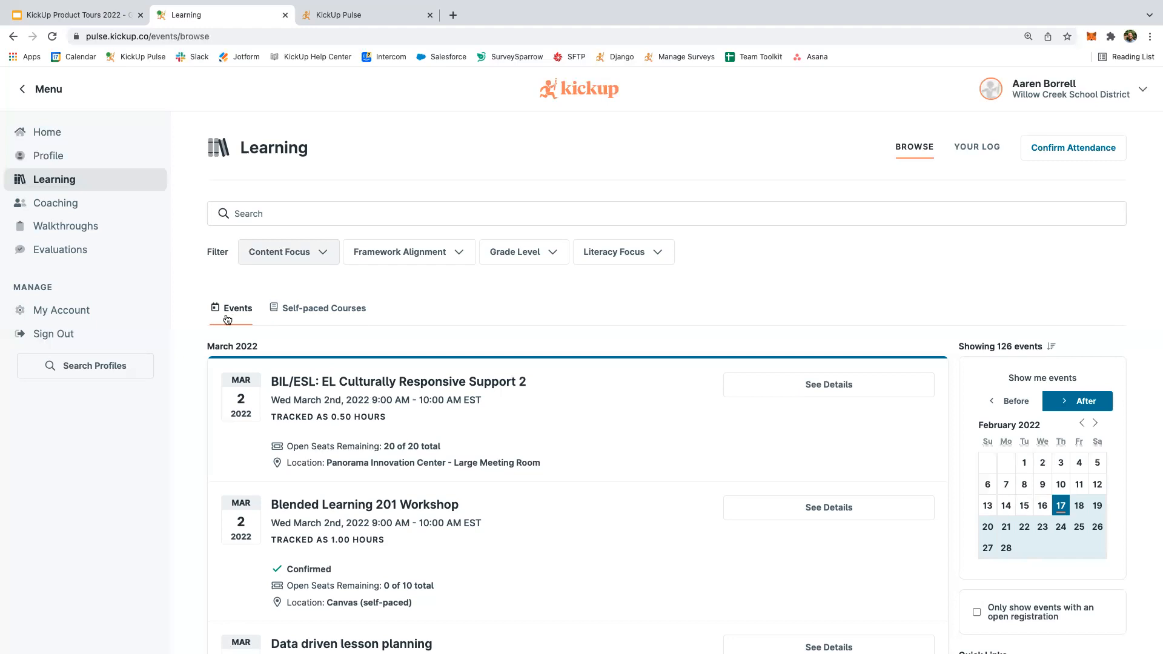
{"action": "left_click", "coordinate": [310, 320]}
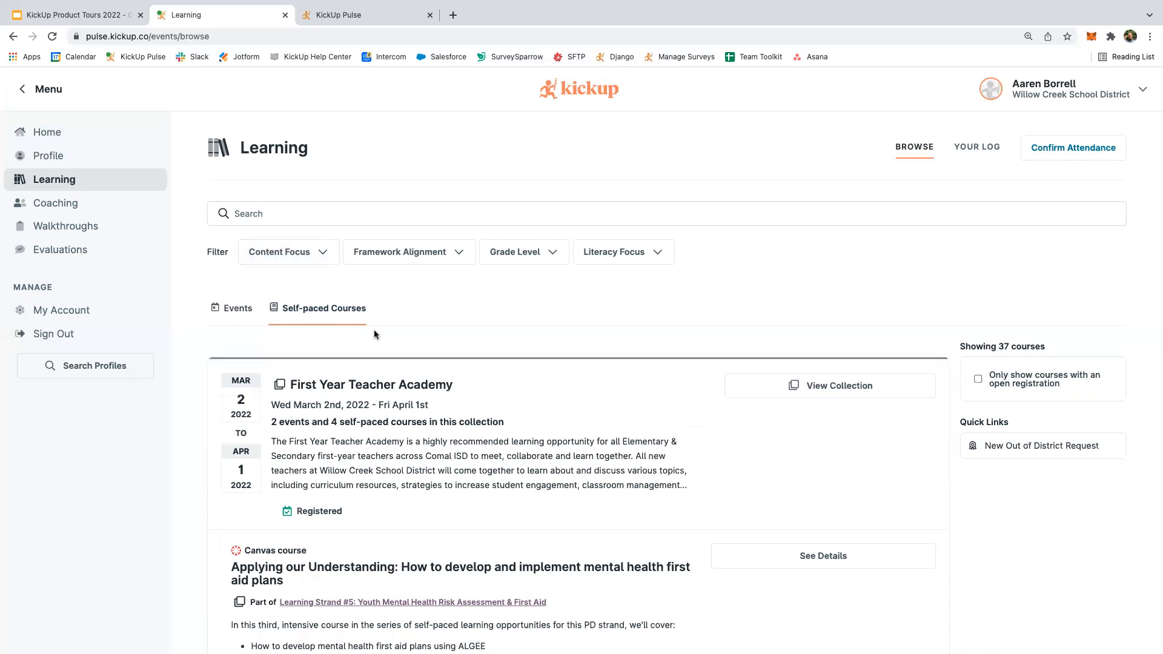
{"action": "scroll", "coordinate": [381, 457], "scroll_direction": "down", "scroll_amount": 1}
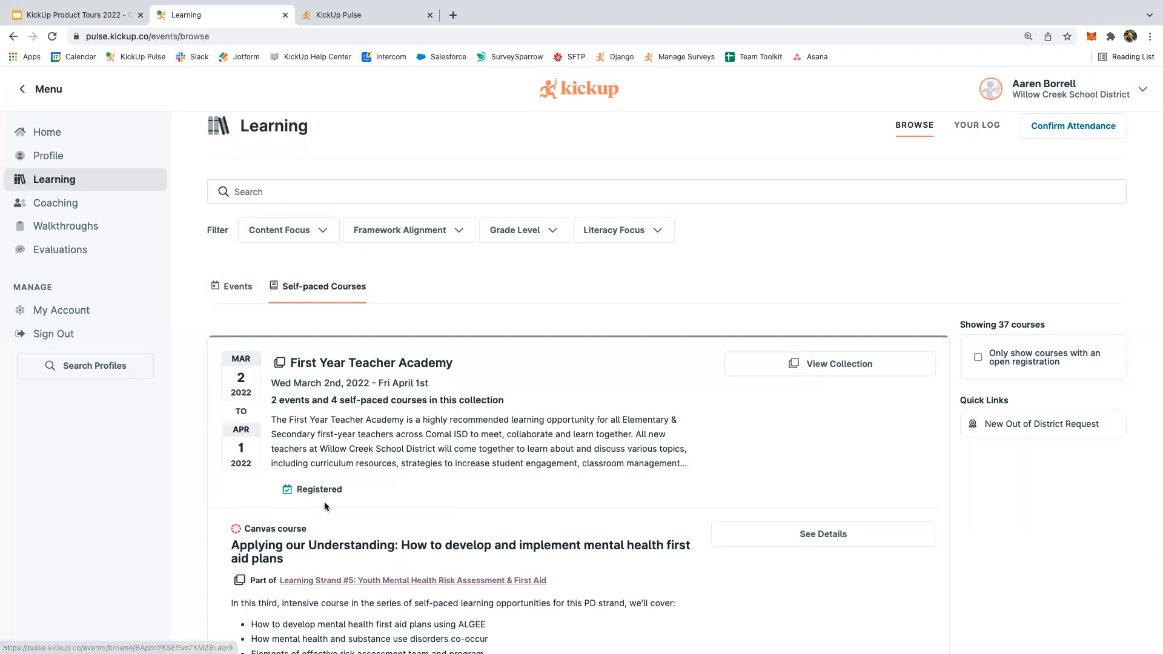
{"action": "scroll", "coordinate": [324, 506], "scroll_direction": "up", "scroll_amount": 1}
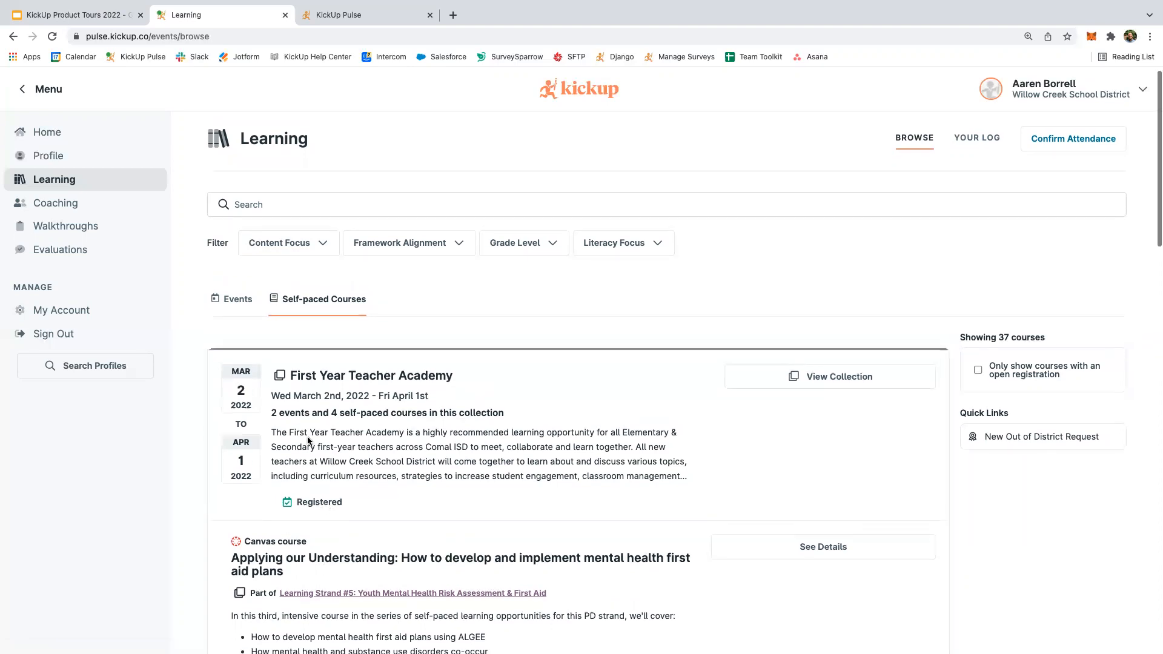
{"action": "scroll", "coordinate": [308, 441], "scroll_direction": "up", "scroll_amount": 1}
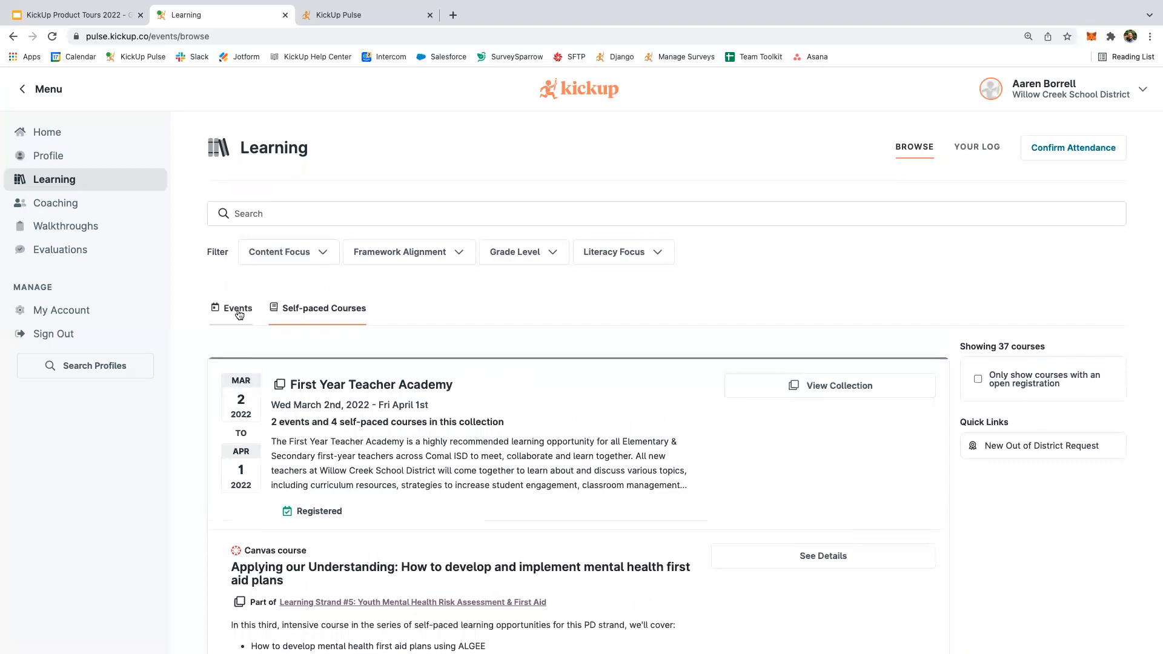
Filter events to Early Childhood content focus and bring up the Early Childhood Phonemic Phundamentals details.
{"action": "left_click", "coordinate": [239, 314]}
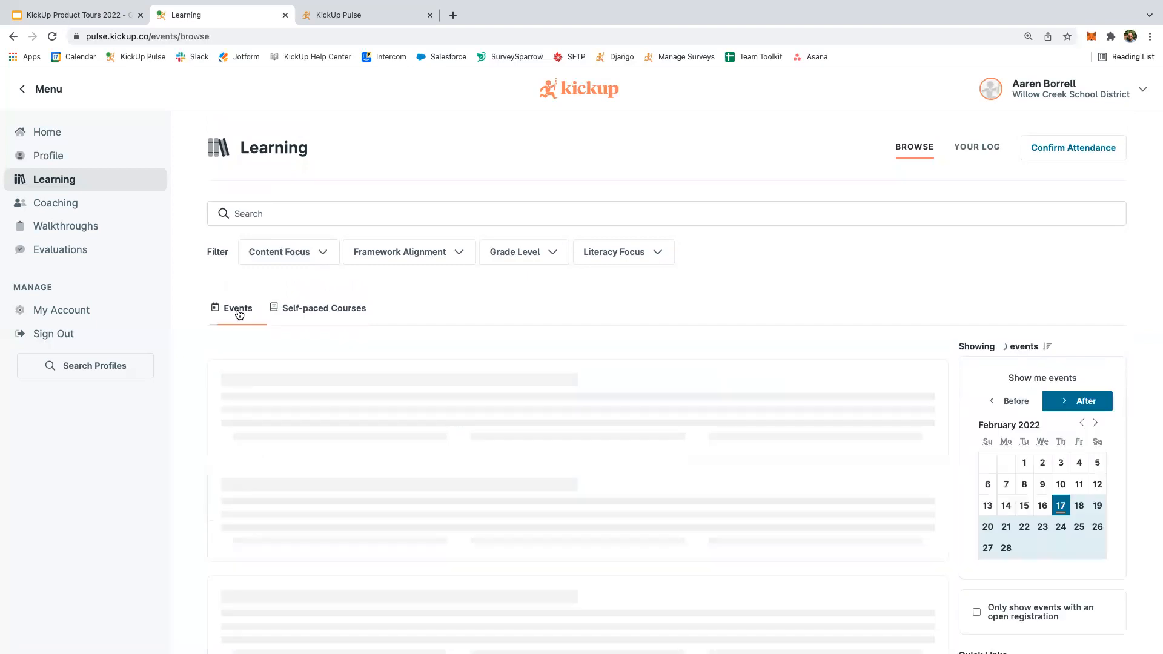
{"action": "left_click", "coordinate": [292, 255]}
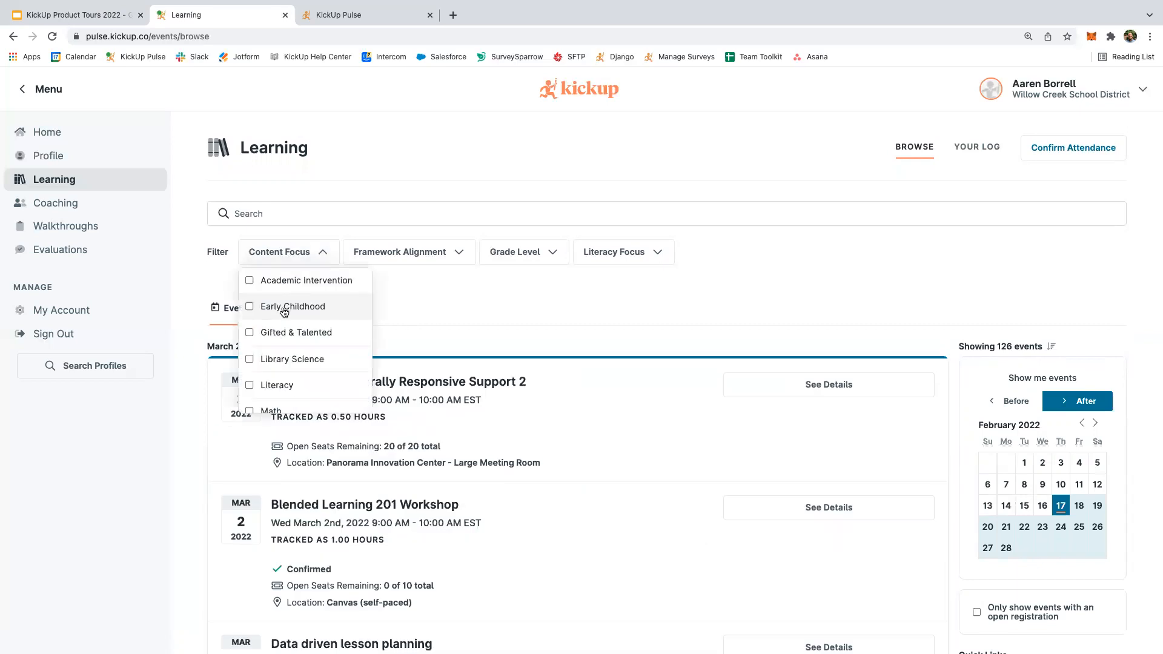
{"action": "left_click", "coordinate": [284, 310]}
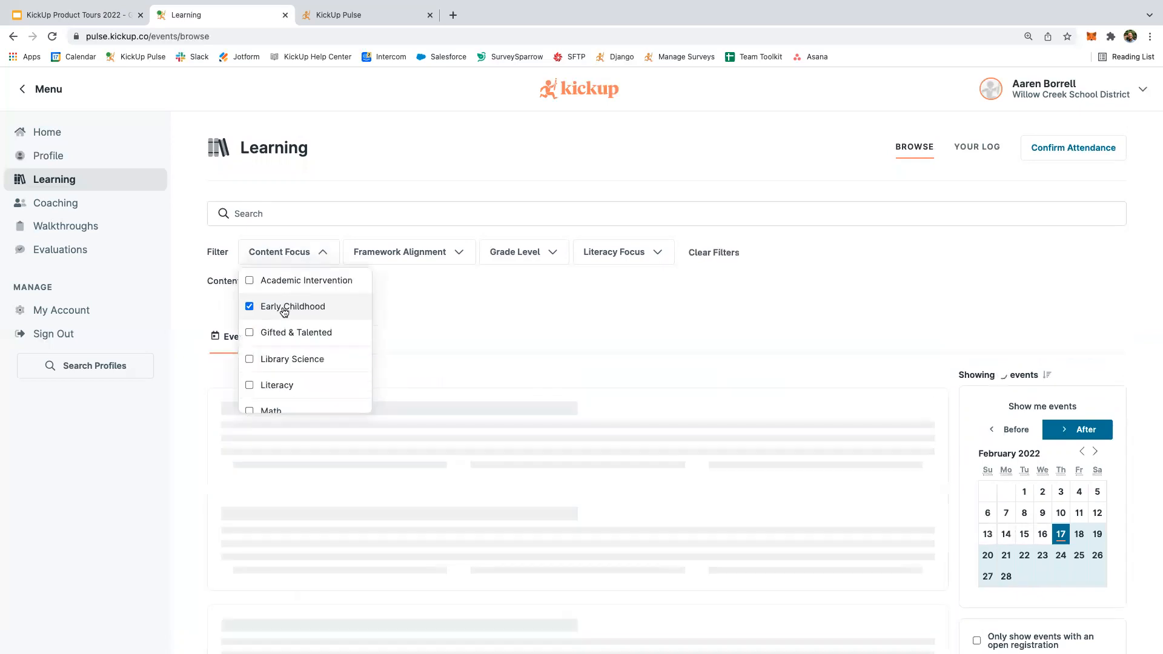
{"action": "left_click", "coordinate": [515, 310]}
{"action": "scroll", "coordinate": [401, 387], "scroll_direction": "down", "scroll_amount": 2}
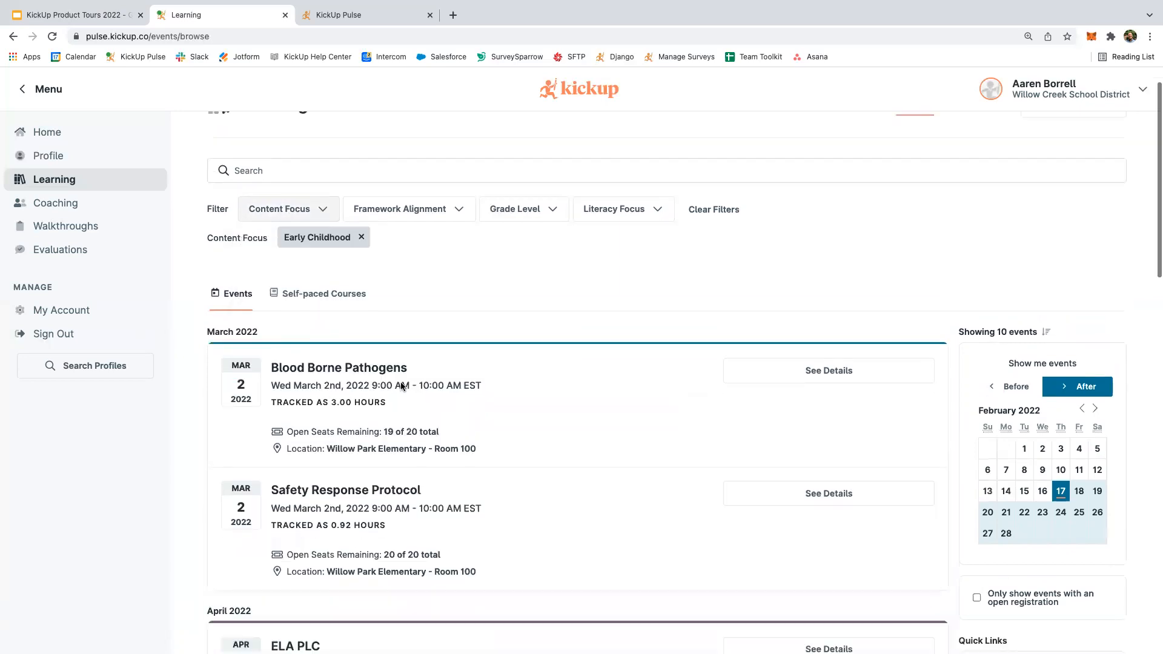
{"action": "scroll", "coordinate": [401, 387], "scroll_direction": "down", "scroll_amount": 1}
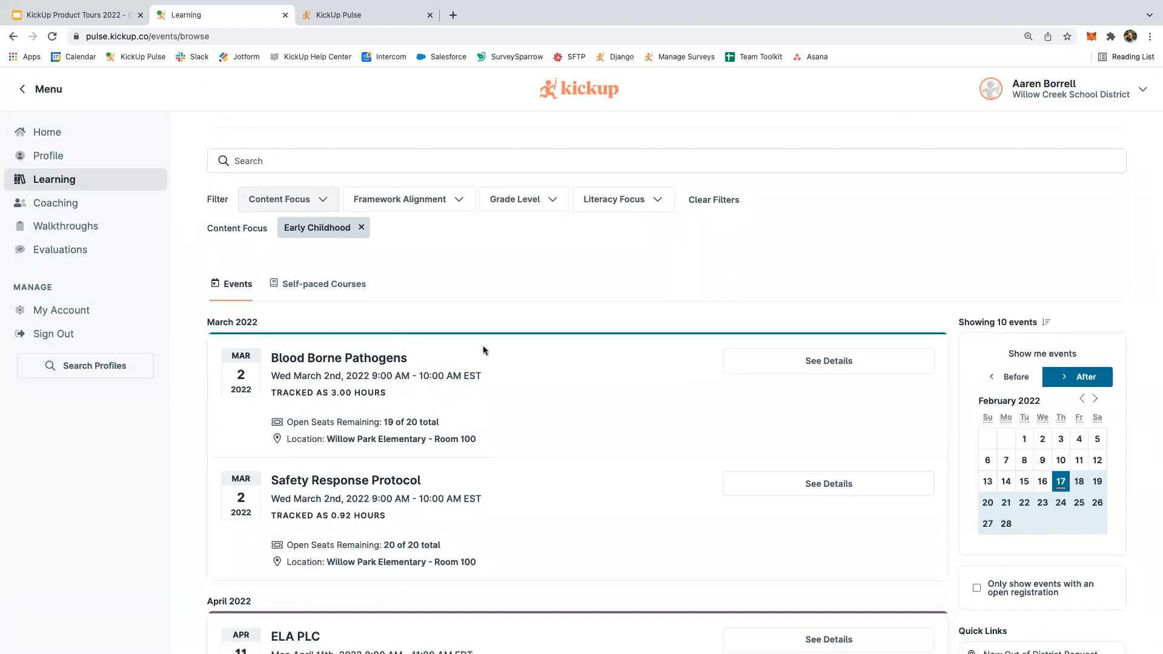
{"action": "scroll", "coordinate": [482, 350], "scroll_direction": "down", "scroll_amount": 1}
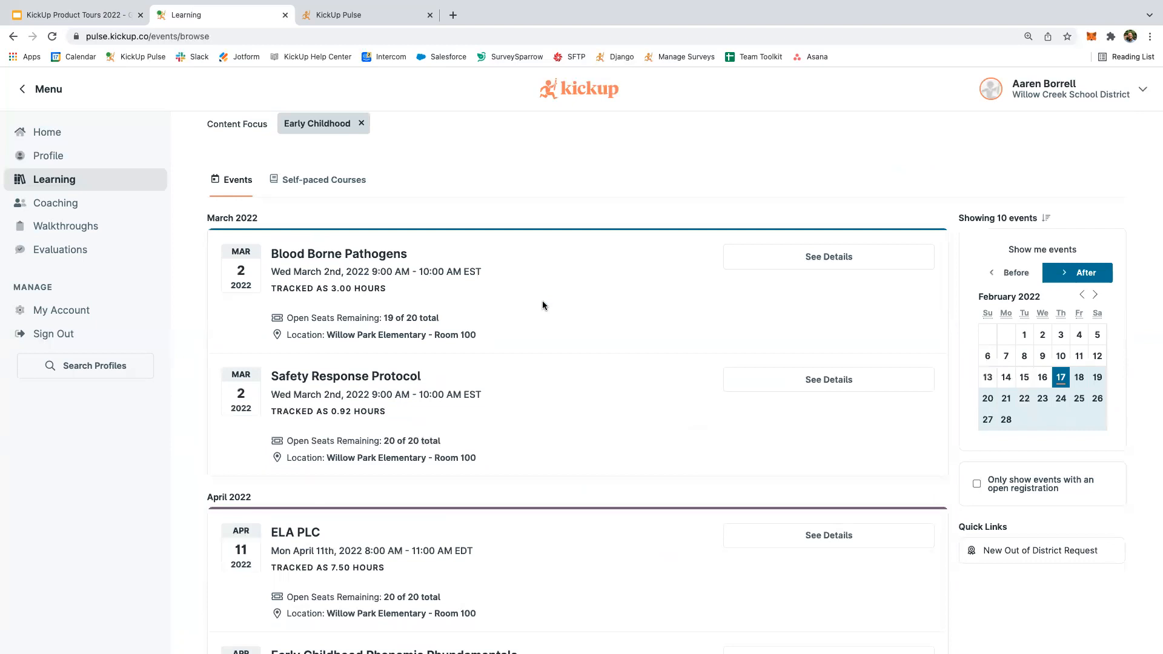
{"action": "scroll", "coordinate": [543, 296], "scroll_direction": "down", "scroll_amount": 3}
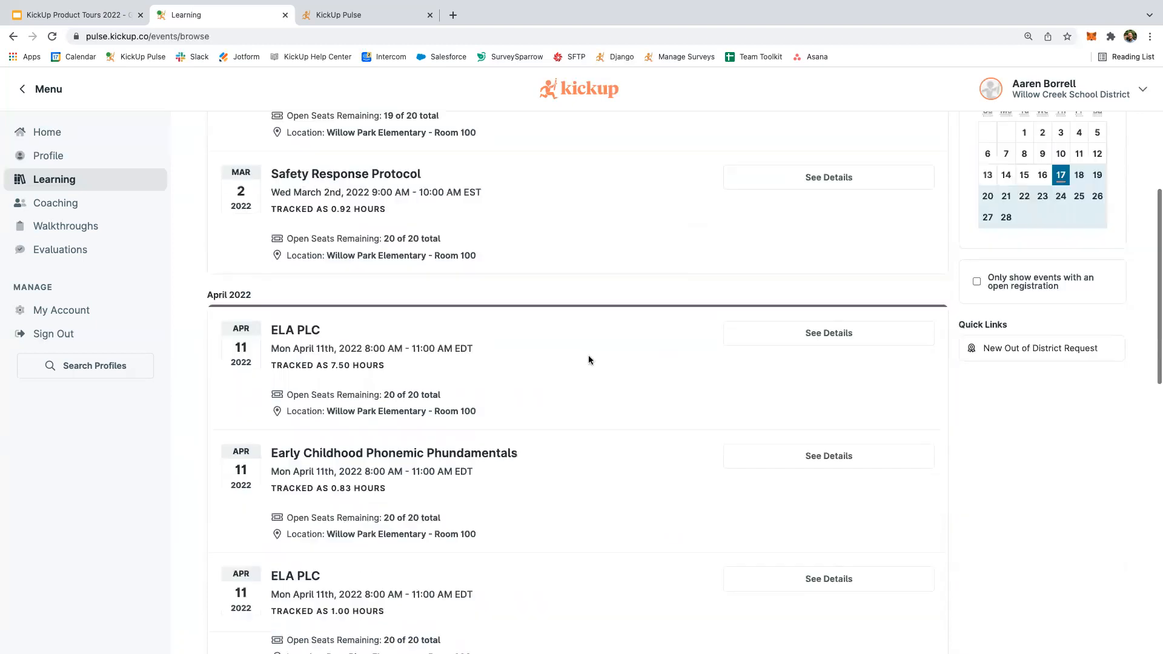
{"action": "left_click", "coordinate": [774, 461]}
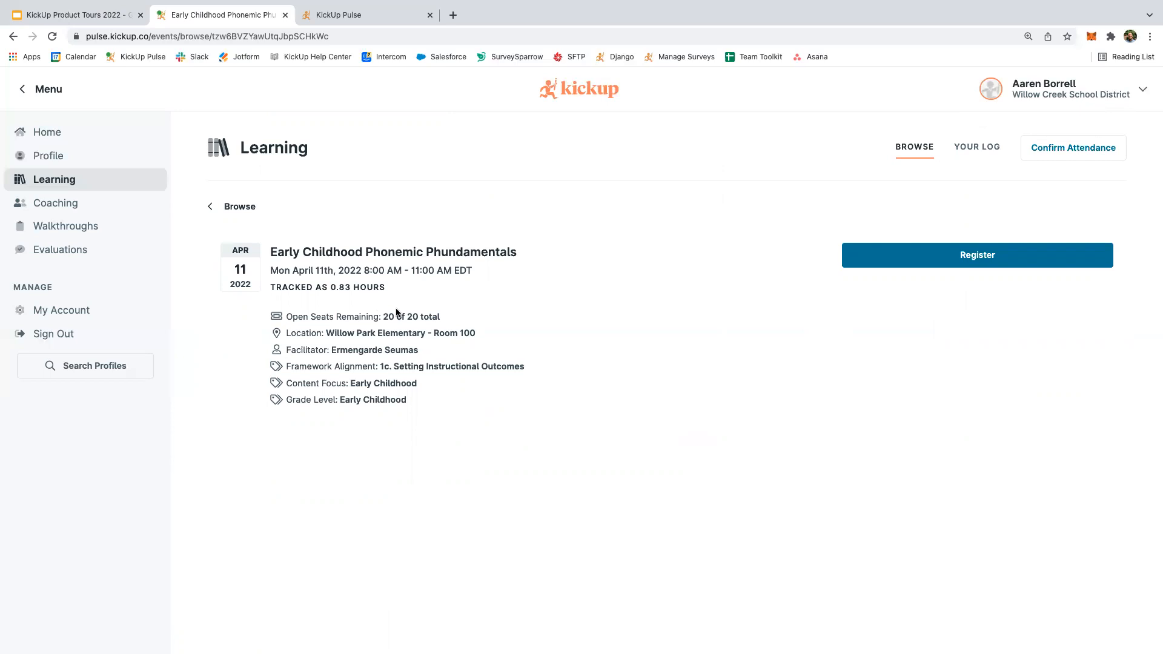
Register for the April 11, 2022 Early Childhood Phonemic Phundamentals event.
{"action": "left_click", "coordinate": [866, 264]}
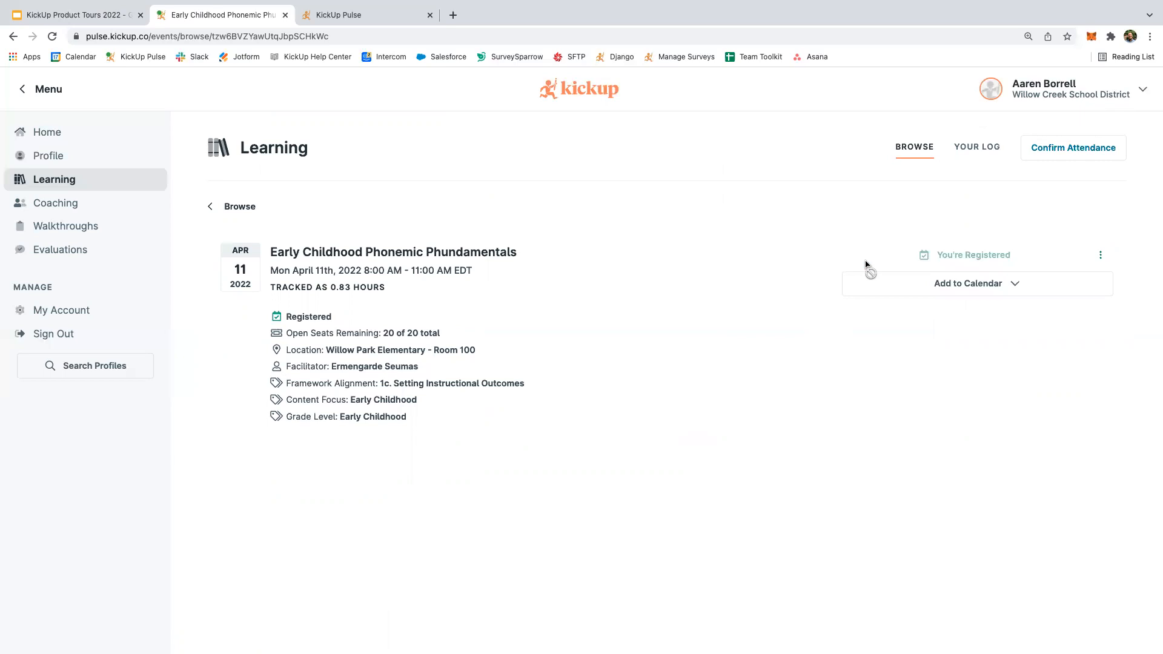
Check the event's calendar export options, close them unused, and switch away from the browser.
{"action": "left_click", "coordinate": [922, 287]}
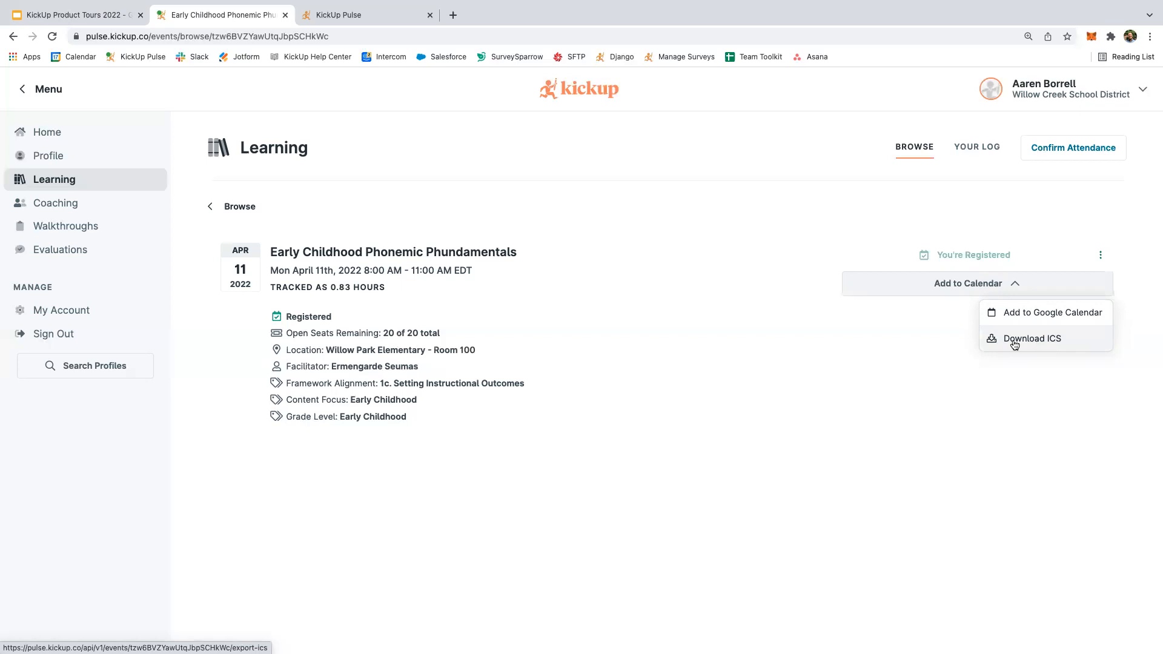
{"action": "left_click", "coordinate": [903, 340]}
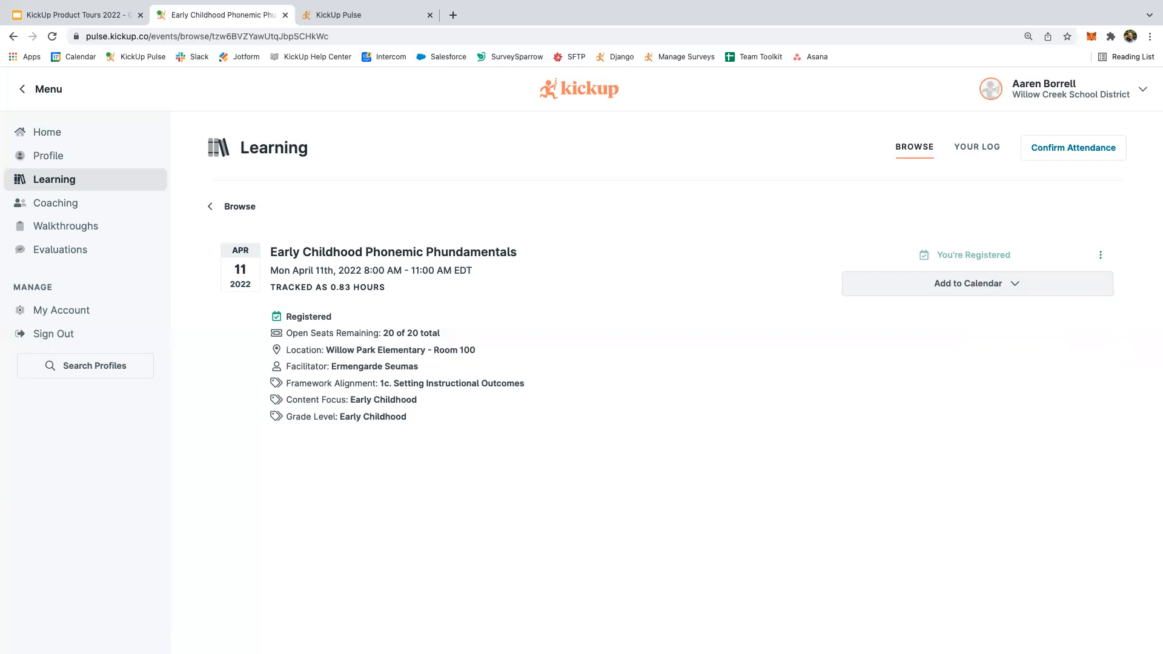
{"action": "key", "text": "super+Tab"}
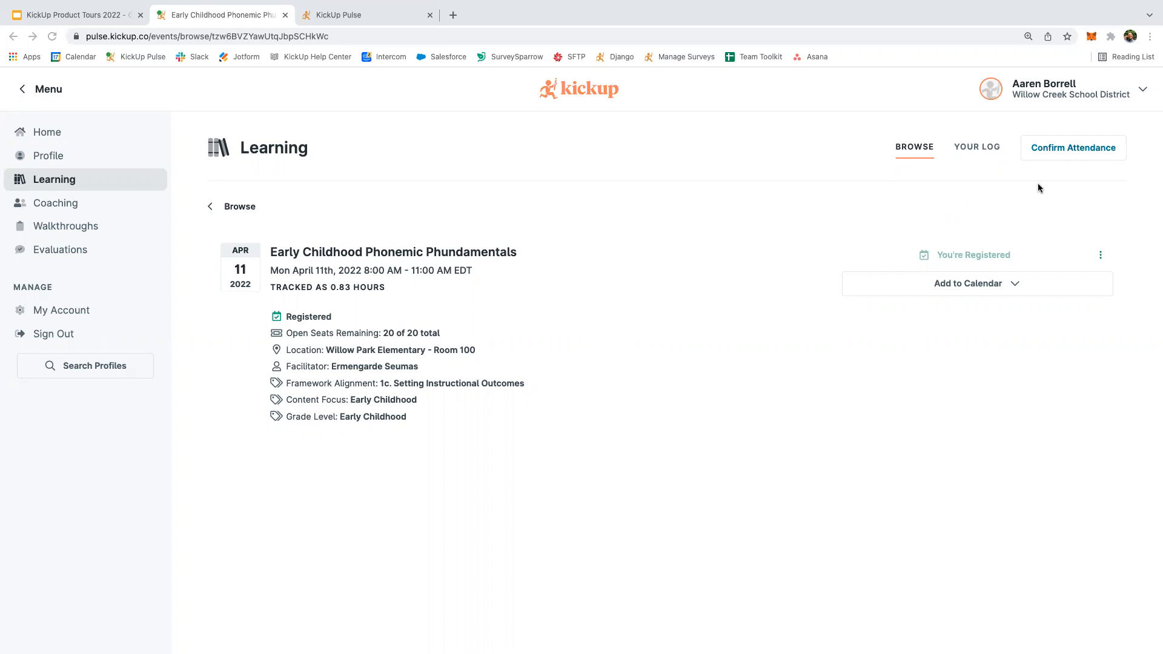
Confirm attendance for Teaching Gifted & Talented Students 201 by pasting and submitting the attendance code.
{"action": "left_click", "coordinate": [1044, 150]}
{"action": "left_click", "coordinate": [1044, 150]}
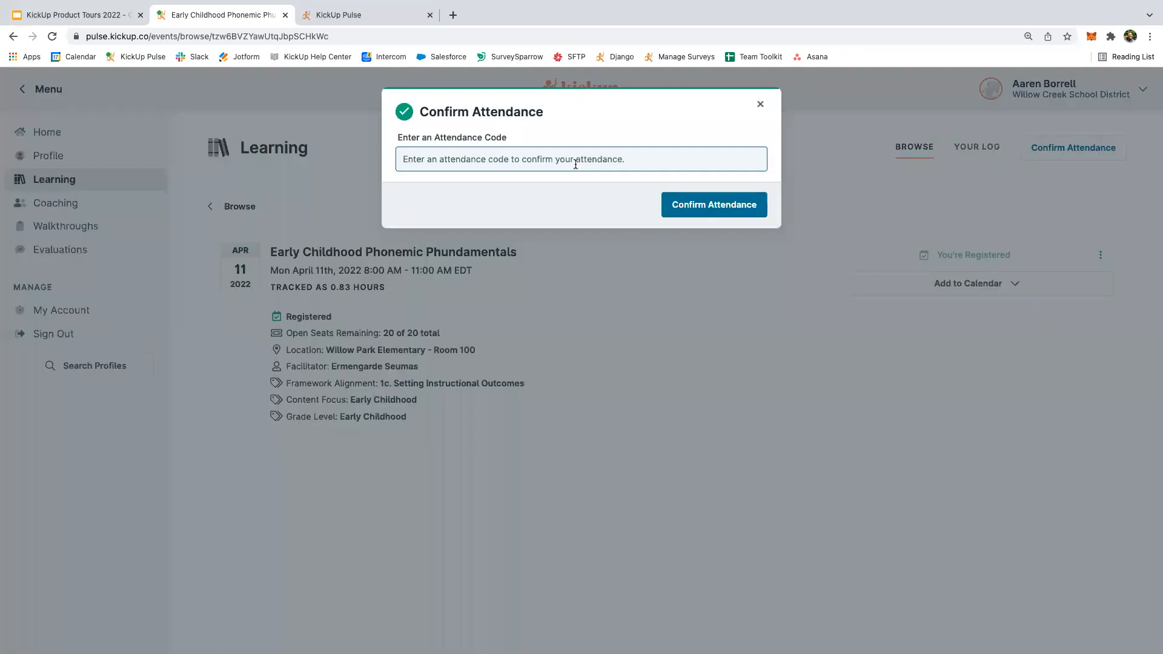
{"action": "type", "text": "6A5HHW"}
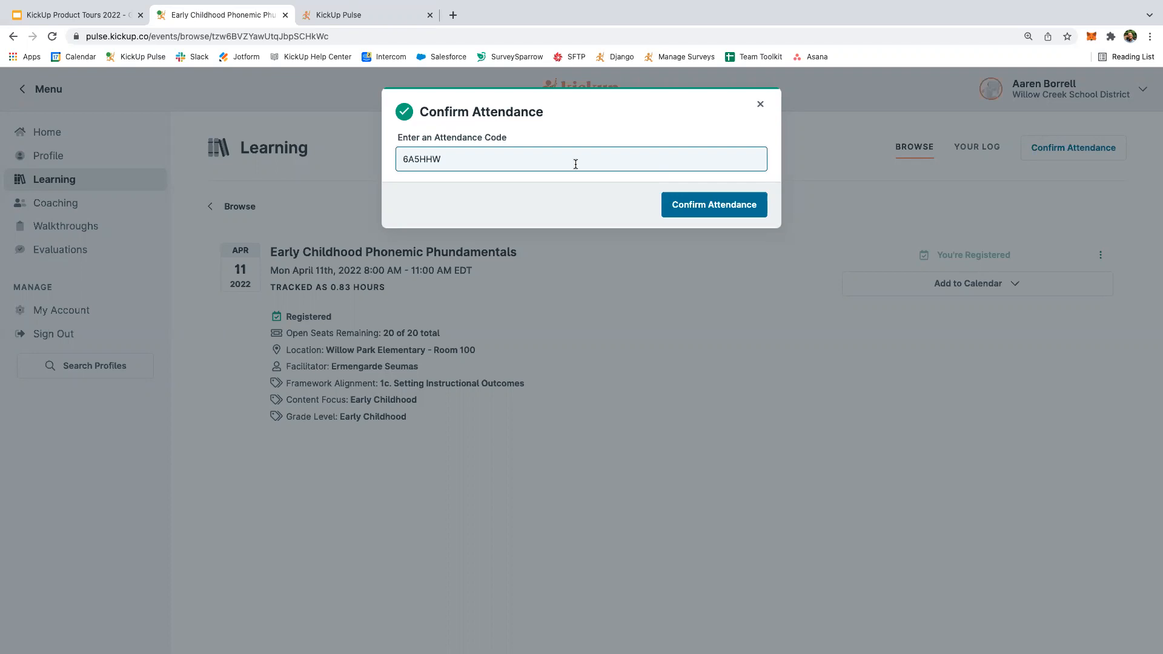
{"action": "left_click", "coordinate": [693, 213]}
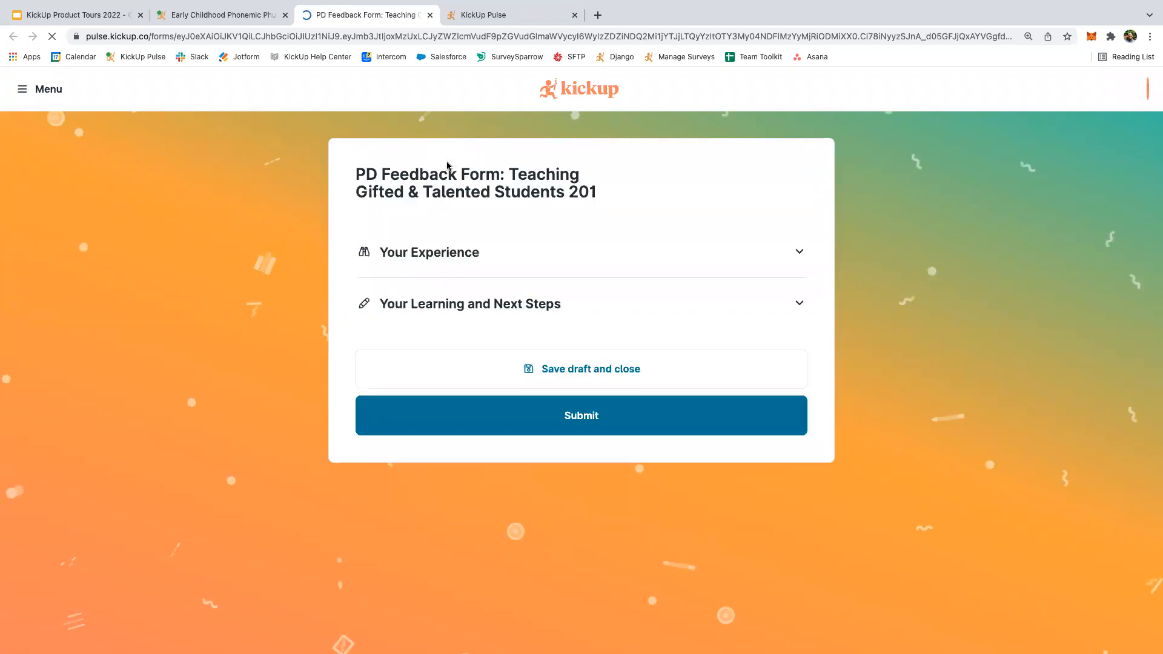
Expand Your Experience, review its rating rows and answer boxes, then close the feedback form.
{"action": "left_click", "coordinate": [454, 262]}
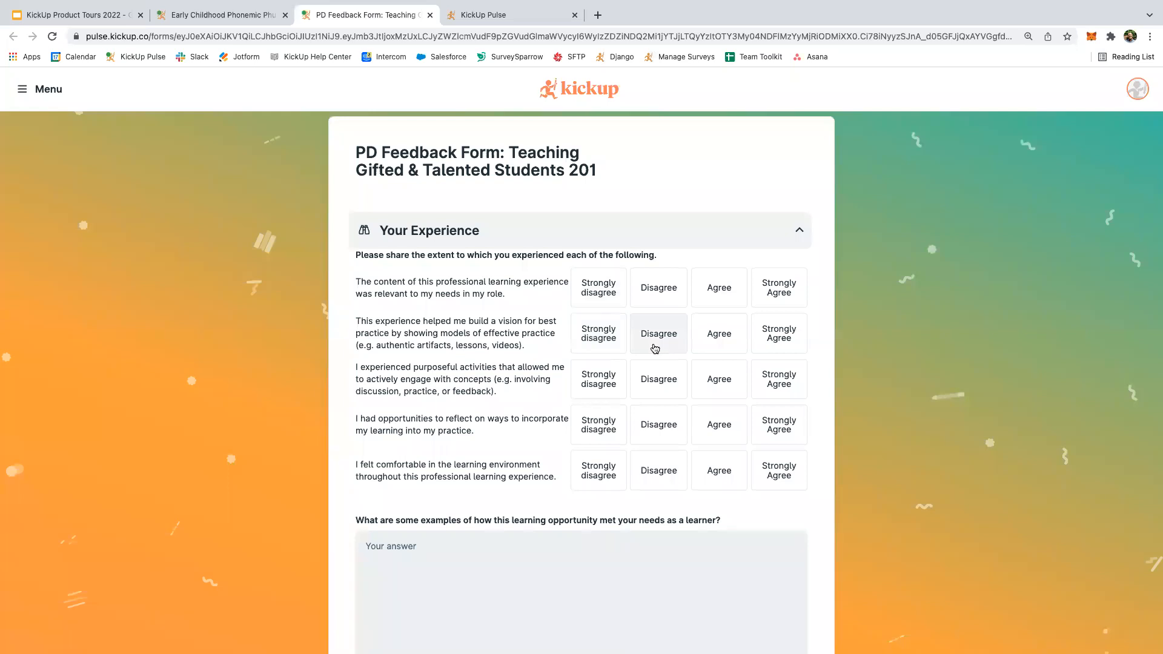
{"action": "scroll", "coordinate": [655, 348], "scroll_direction": "down", "scroll_amount": 1}
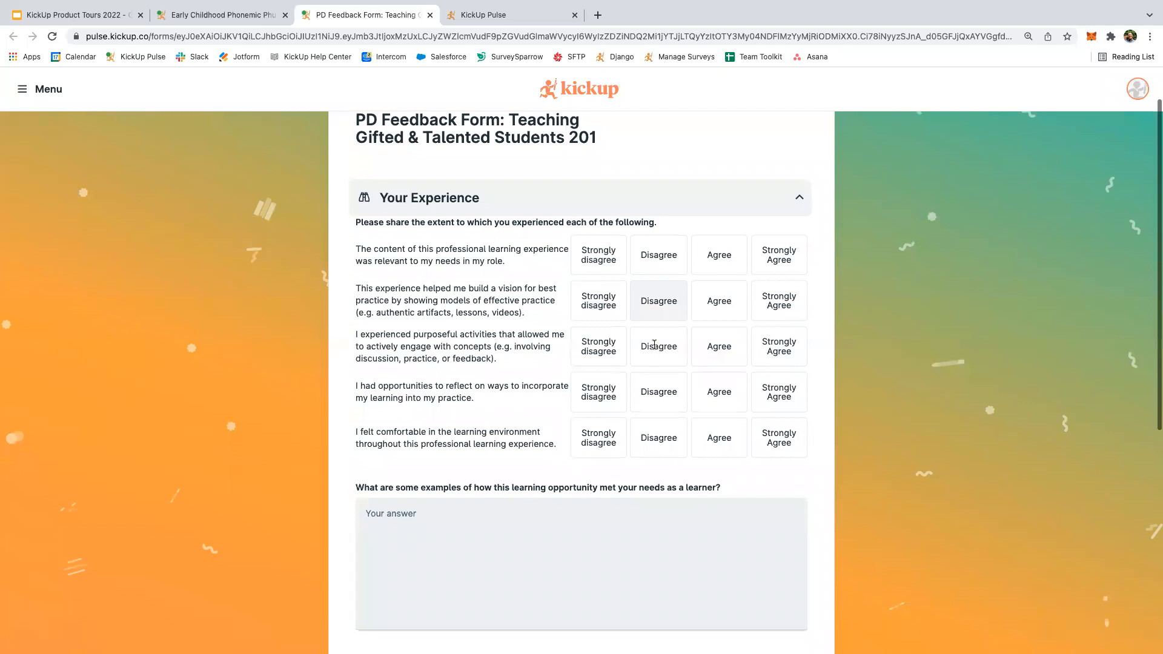
{"action": "scroll", "coordinate": [653, 345], "scroll_direction": "down", "scroll_amount": 4}
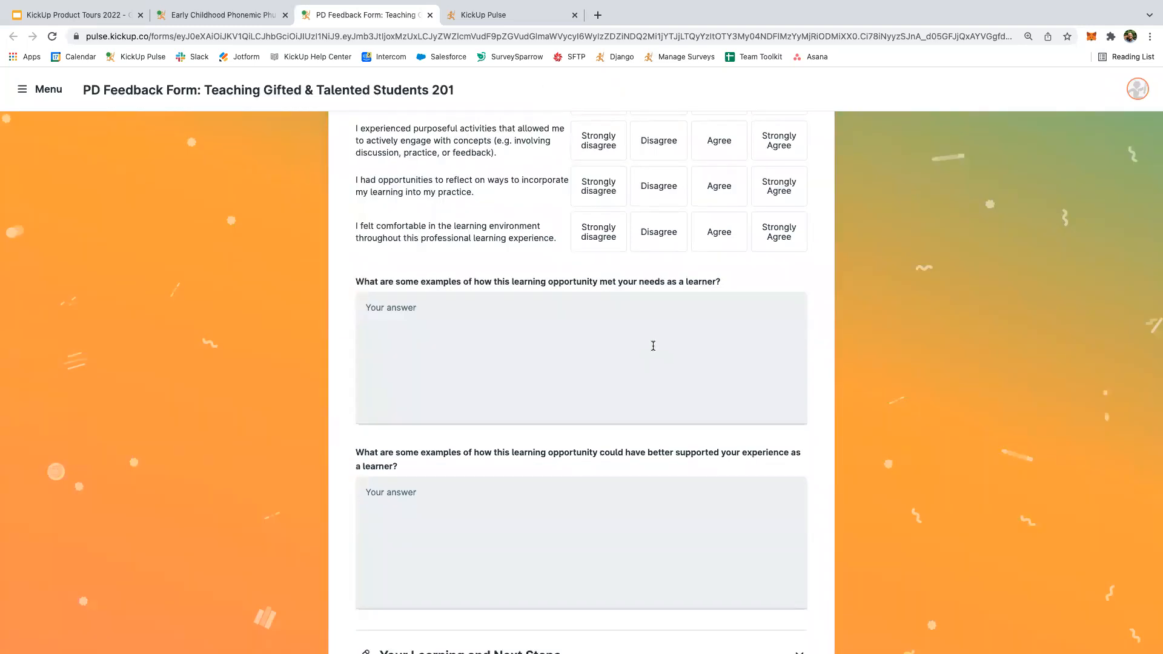
{"action": "scroll", "coordinate": [653, 345], "scroll_direction": "up", "scroll_amount": 1}
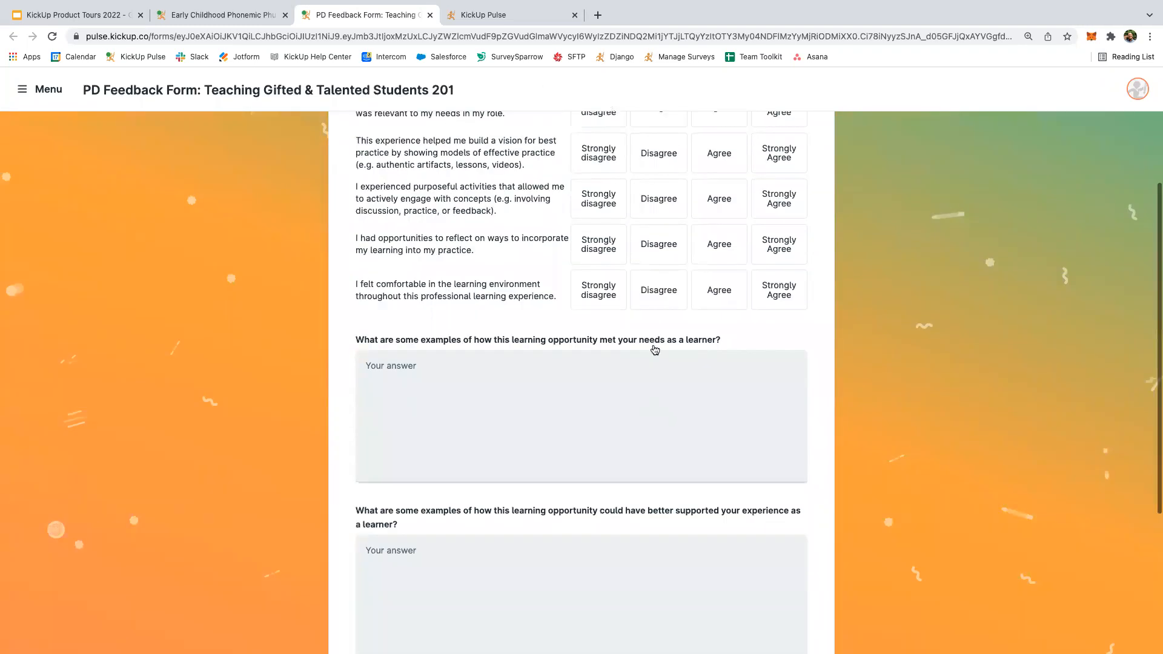
{"action": "scroll", "coordinate": [653, 344], "scroll_direction": "up", "scroll_amount": 4}
{"action": "scroll", "coordinate": [654, 350], "scroll_direction": "up", "scroll_amount": 1}
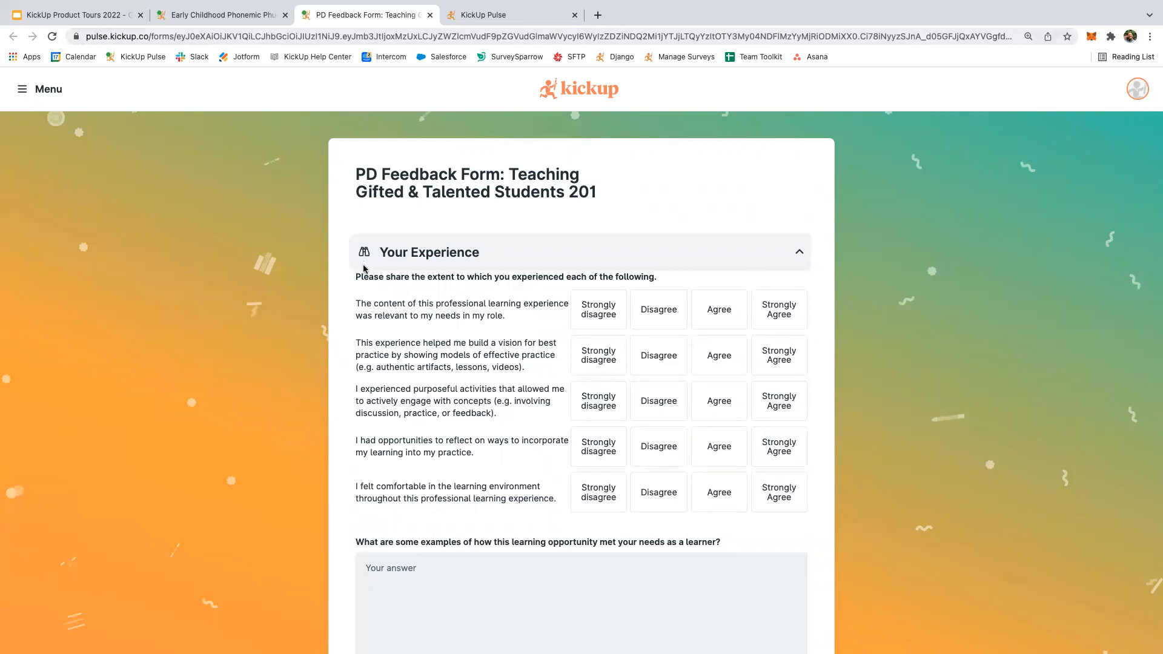
{"action": "scroll", "coordinate": [364, 268], "scroll_direction": "down", "scroll_amount": 5}
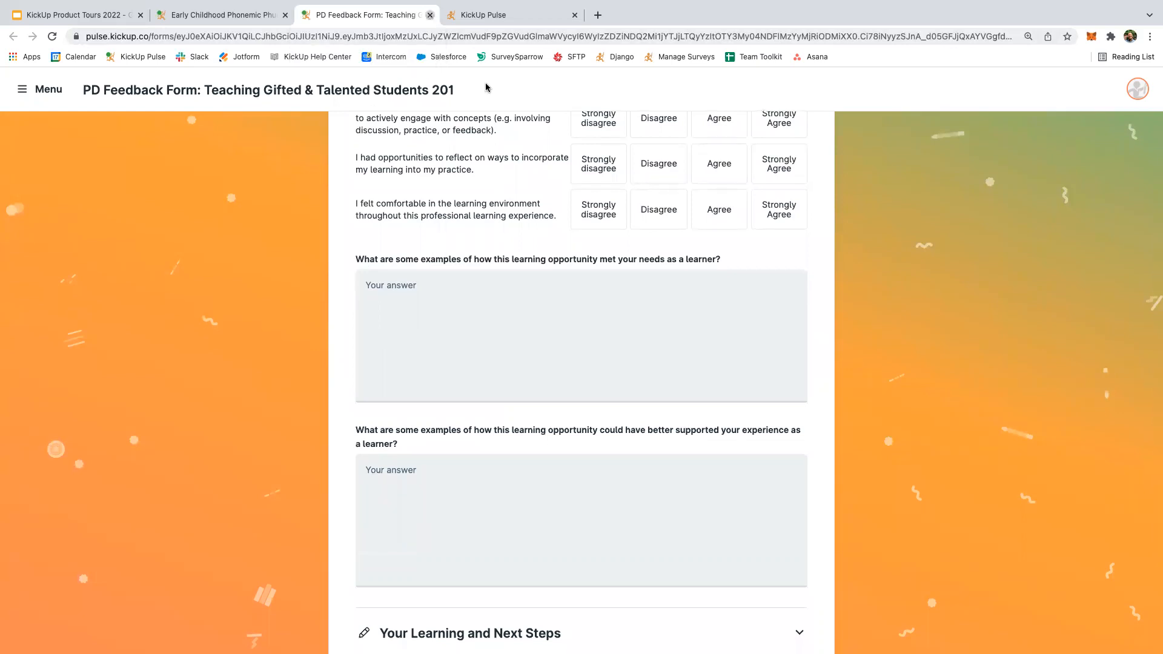
{"action": "key", "text": "super+w"}
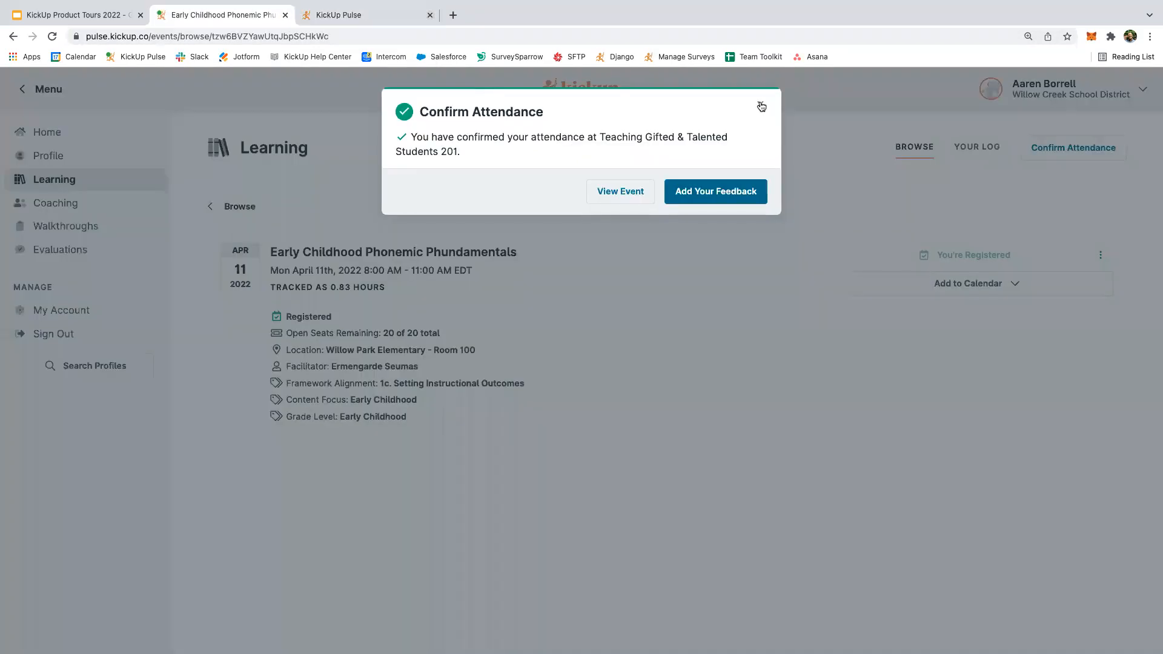
Dismiss the attendance confirmation message and go to Your Log.
{"action": "left_click", "coordinate": [764, 275]}
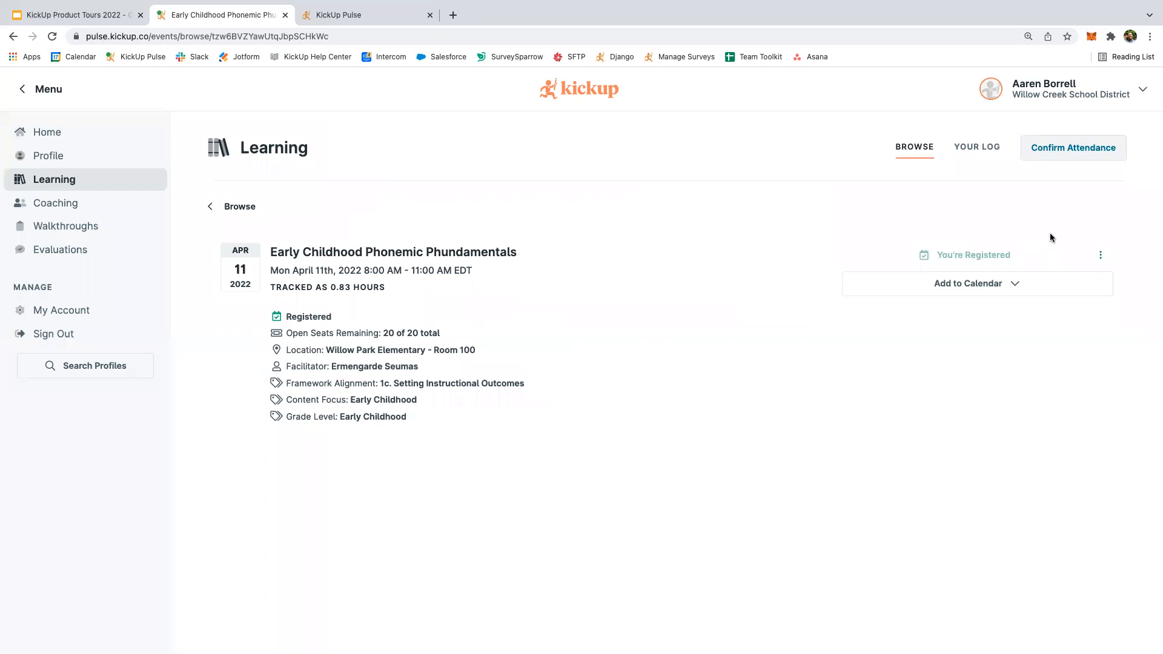
{"action": "left_click", "coordinate": [968, 155]}
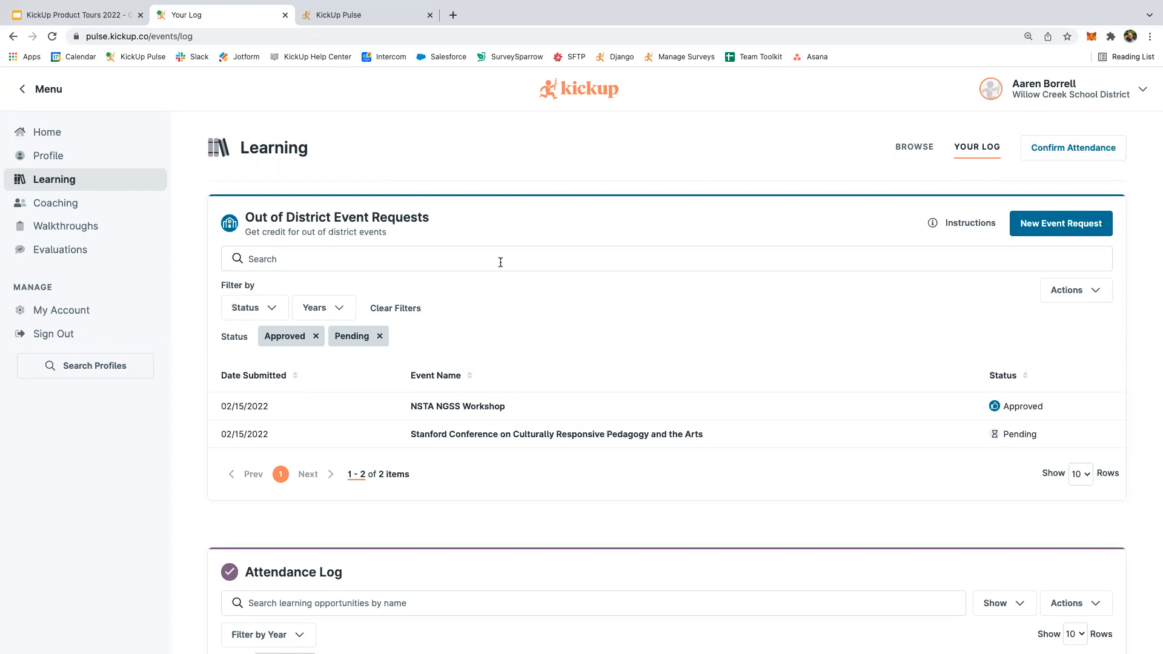
Scroll down Your Log and bring up the 2021-22 Attendance Log.
{"action": "scroll", "coordinate": [500, 261], "scroll_direction": "down", "scroll_amount": 1}
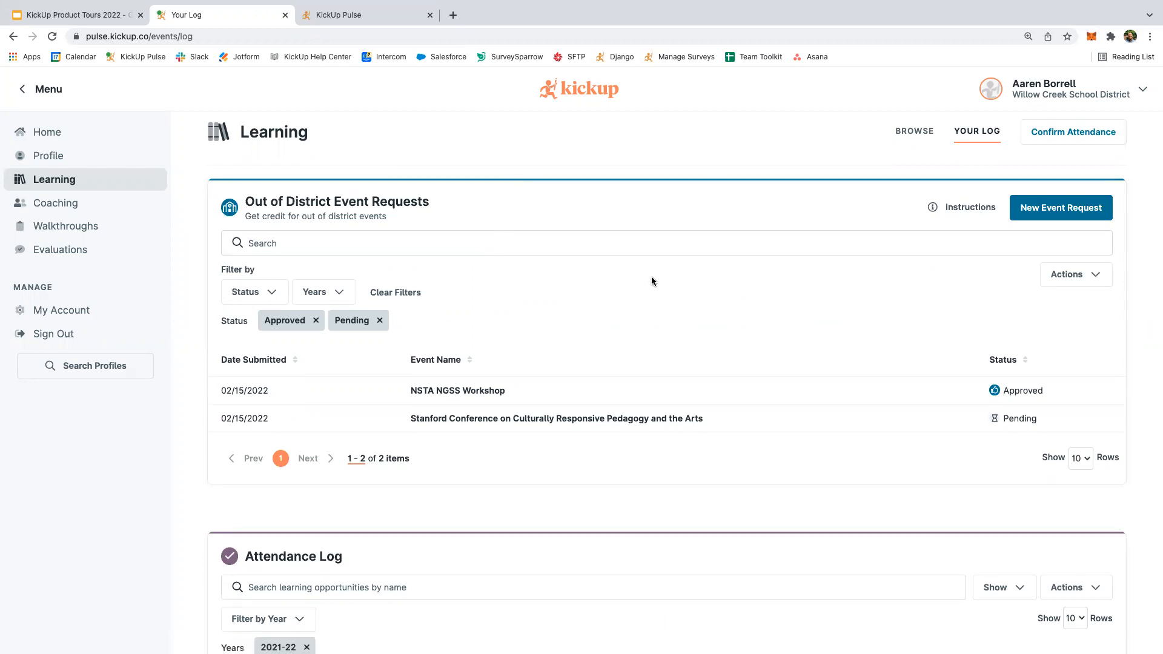
{"action": "left_click", "coordinate": [1031, 209]}
Scroll to the Attendance Log's Certificate column and download a confirmed session's certificate.
{"action": "scroll", "coordinate": [786, 406], "scroll_direction": "down", "scroll_amount": 6}
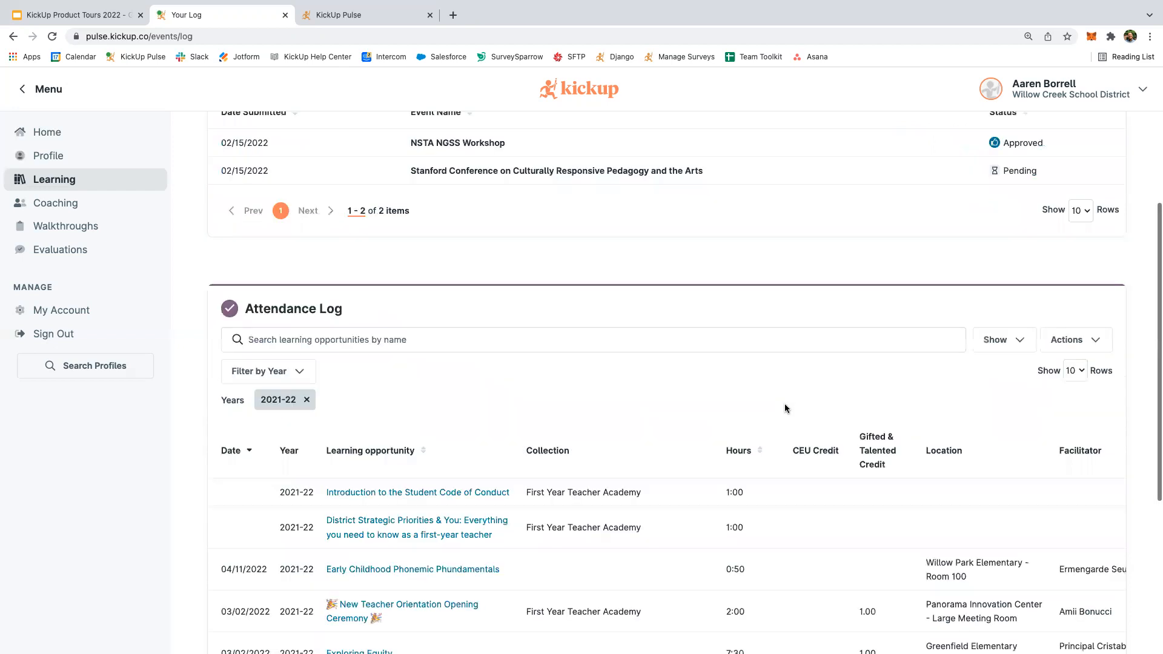
{"action": "scroll", "coordinate": [667, 275], "scroll_direction": "down", "scroll_amount": 2}
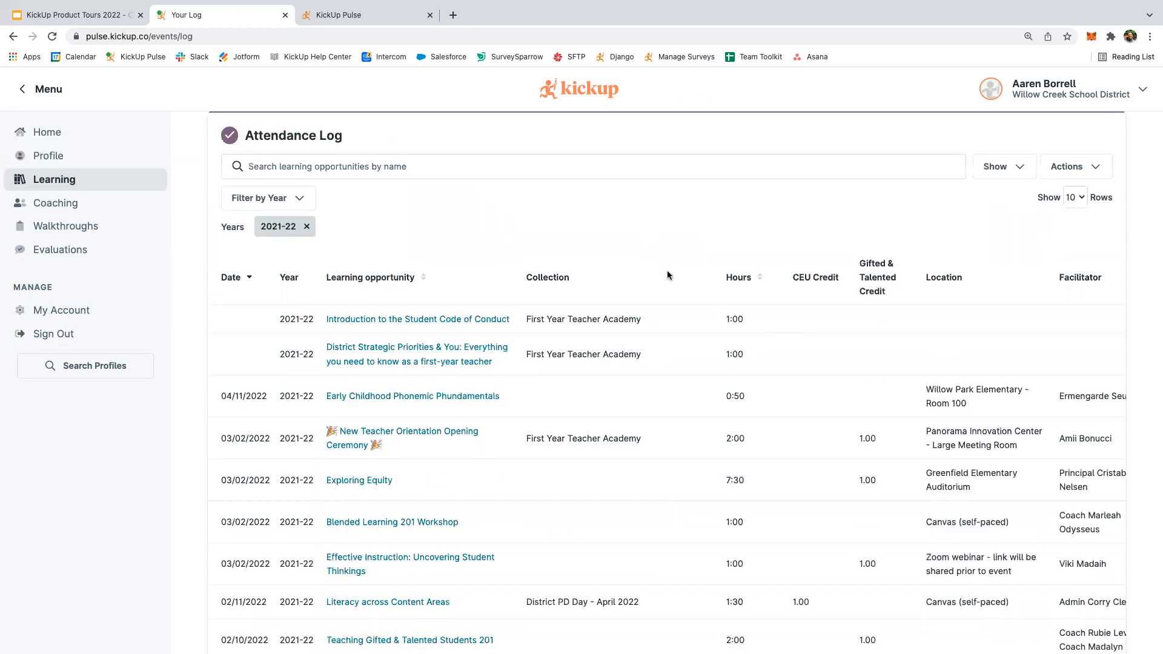
{"action": "scroll", "coordinate": [631, 401], "scroll_direction": "down", "scroll_amount": 1}
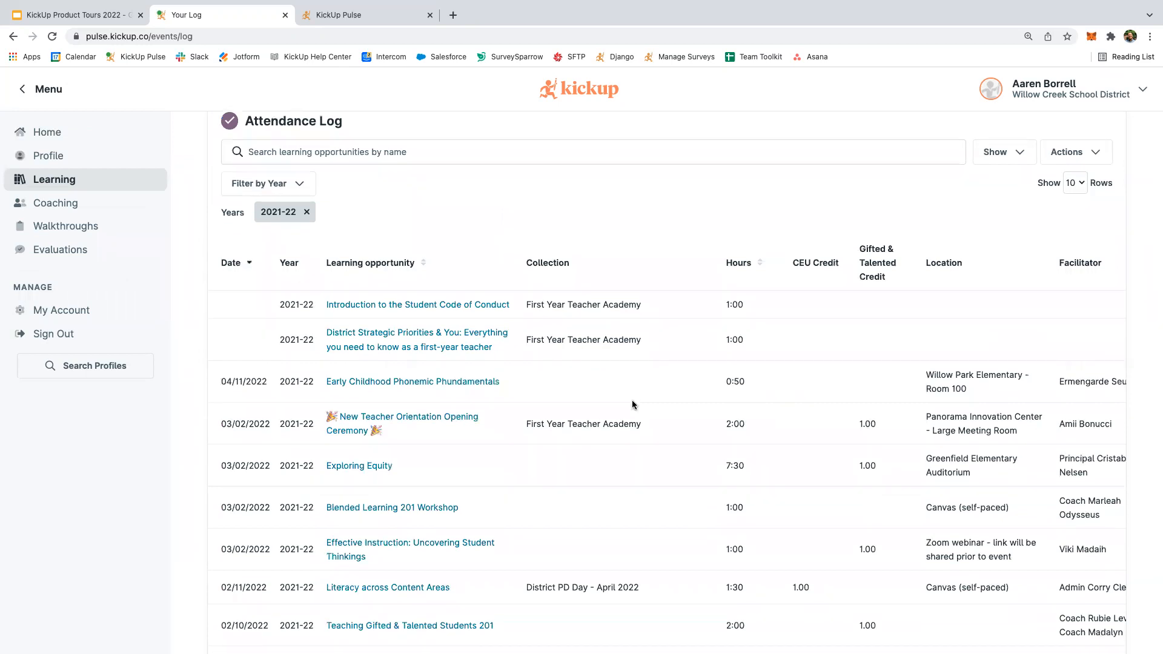
{"action": "scroll", "coordinate": [631, 405], "scroll_direction": "down", "scroll_amount": 1}
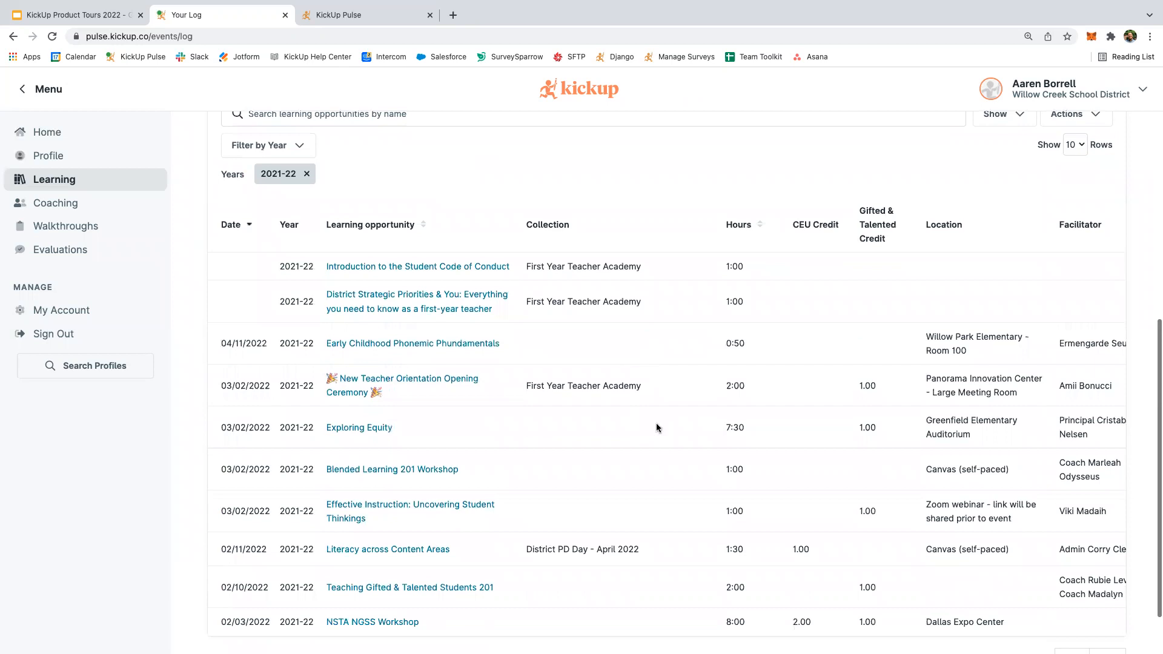
{"action": "scroll", "coordinate": [657, 430], "scroll_direction": "down", "scroll_amount": 1}
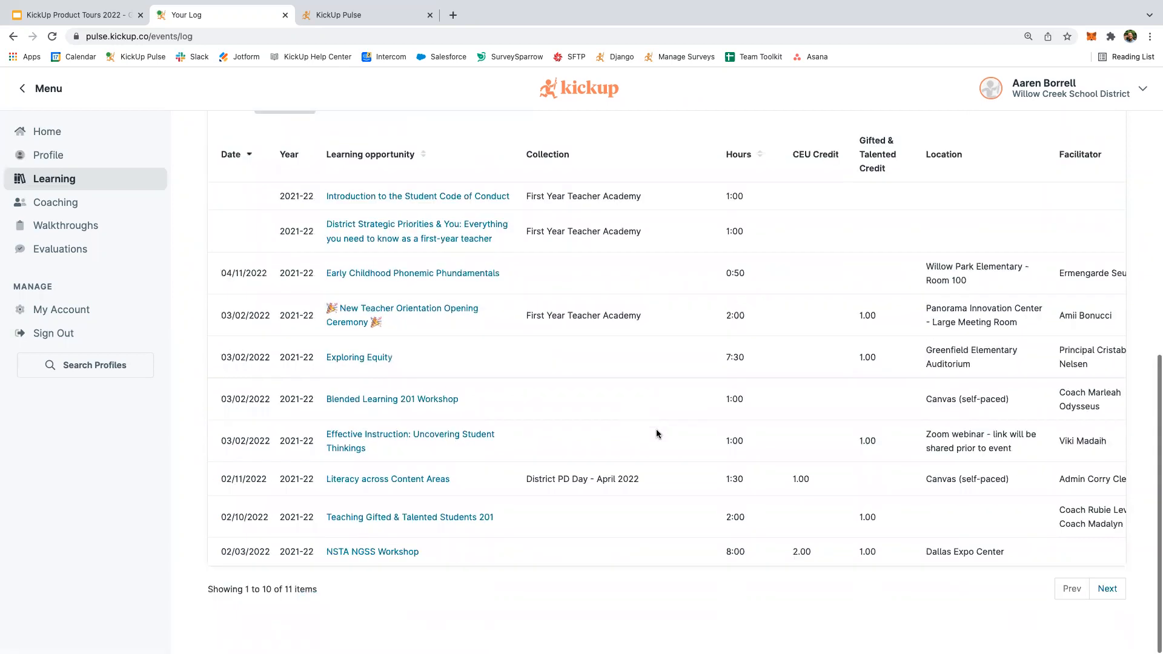
{"action": "scroll", "coordinate": [657, 430], "scroll_direction": "right", "scroll_amount": 3}
{"action": "scroll", "coordinate": [656, 429], "scroll_direction": "right", "scroll_amount": 3}
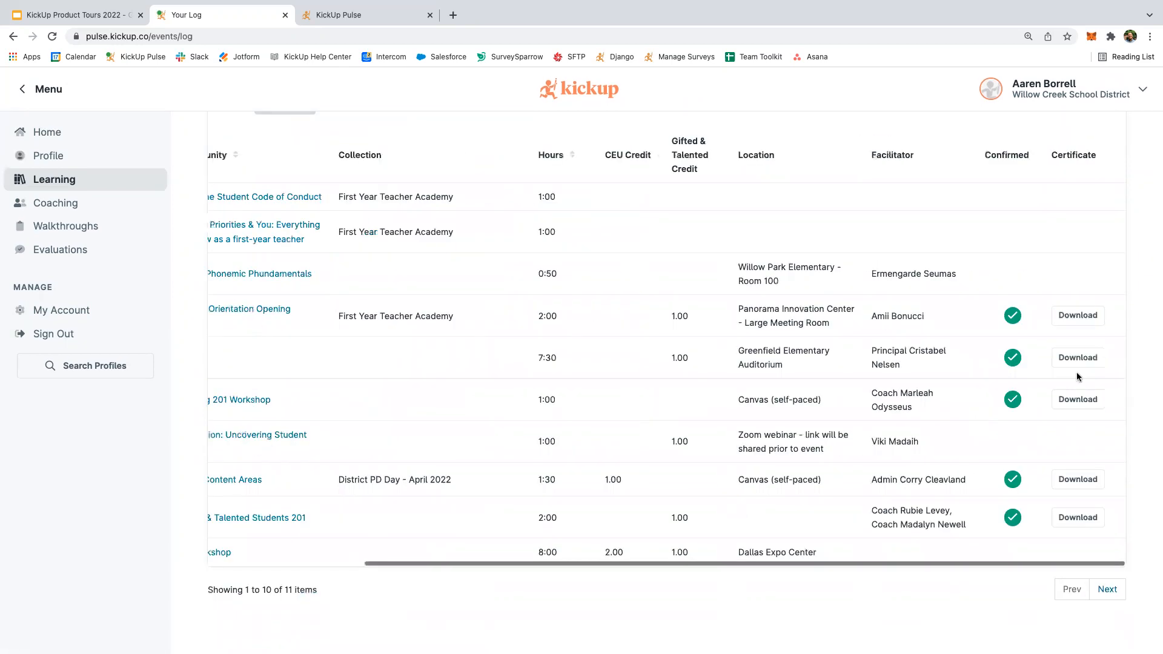
{"action": "left_click", "coordinate": [1075, 322]}
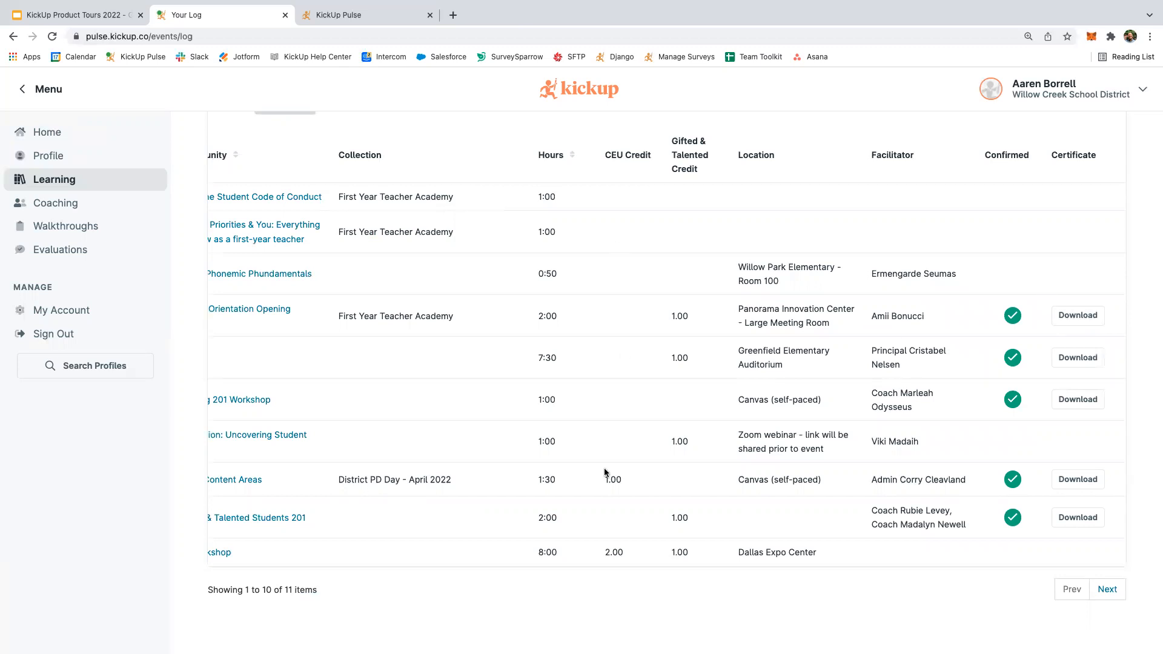
Open the export options for the 2021-22 Attendance Log.
{"action": "scroll", "coordinate": [650, 294], "scroll_direction": "left", "scroll_amount": 3}
{"action": "scroll", "coordinate": [650, 294], "scroll_direction": "left", "scroll_amount": 1}
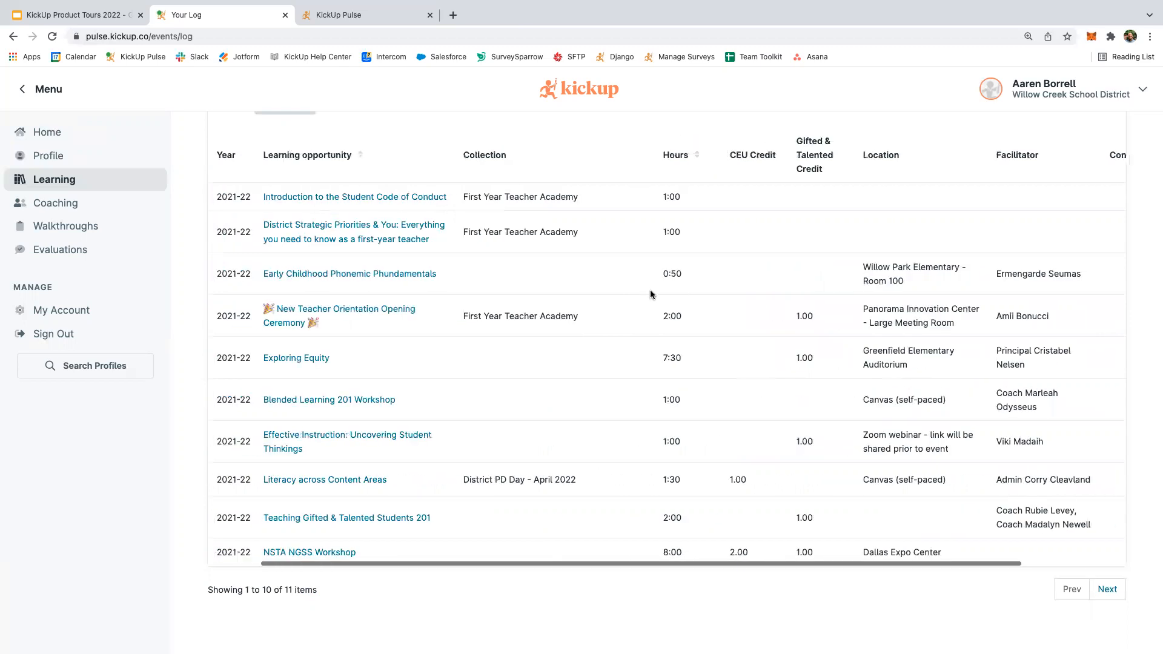
{"action": "scroll", "coordinate": [703, 264], "scroll_direction": "right", "scroll_amount": 3}
{"action": "scroll", "coordinate": [703, 264], "scroll_direction": "up", "scroll_amount": 4}
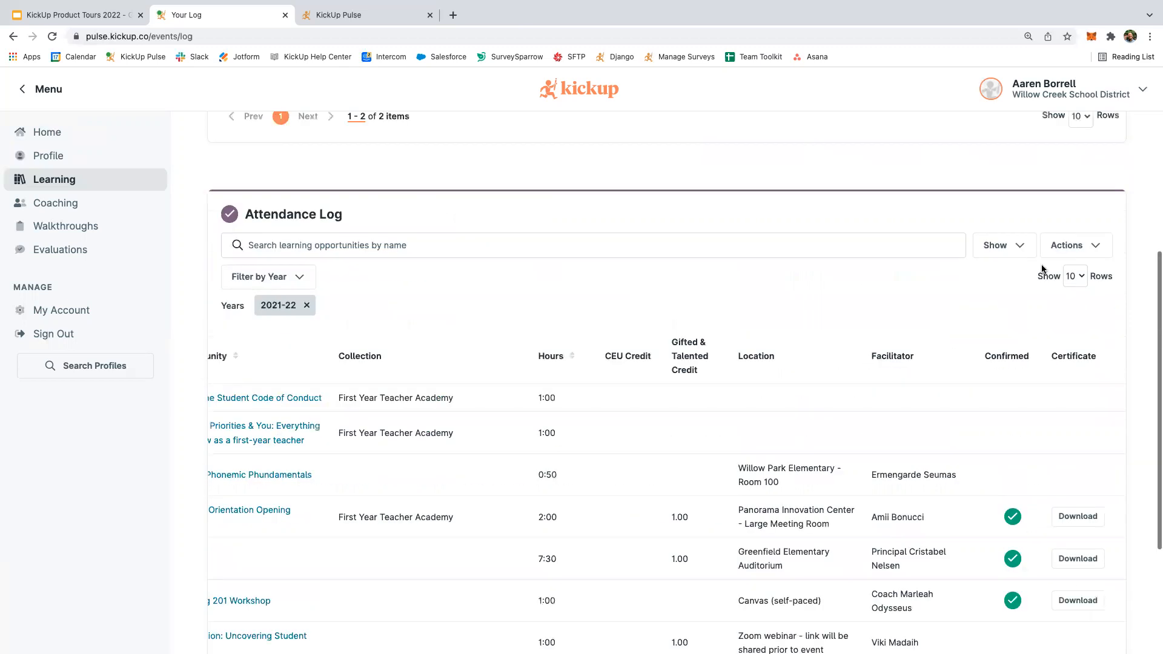
{"action": "left_click", "coordinate": [1069, 254]}
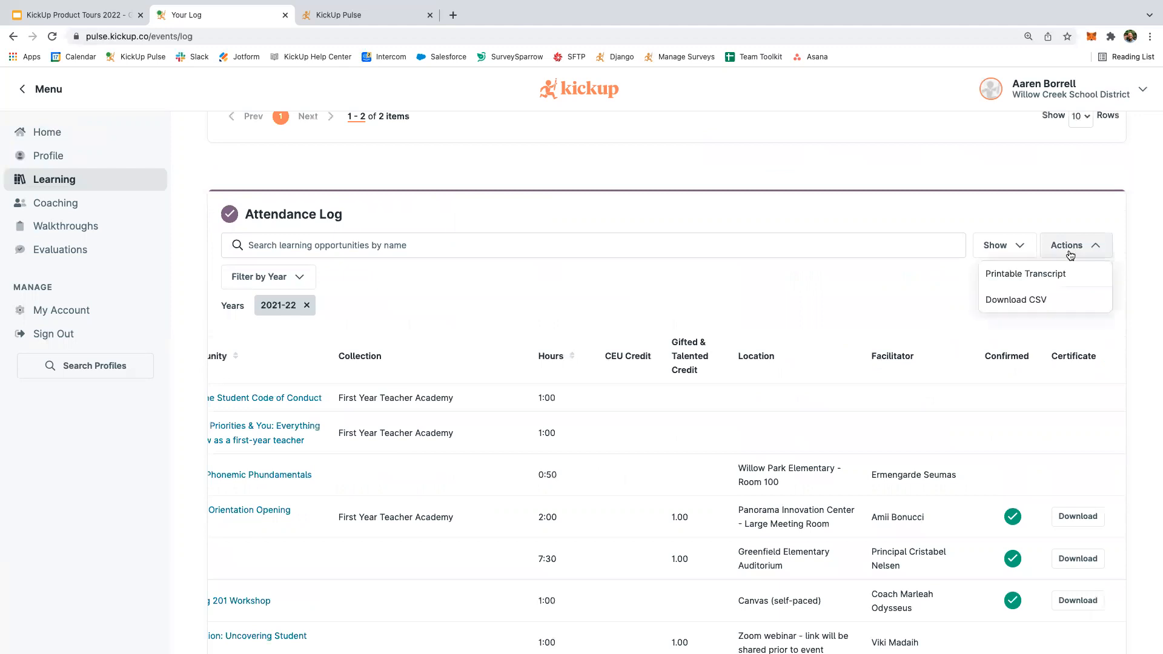
{"action": "left_click", "coordinate": [1038, 282]}
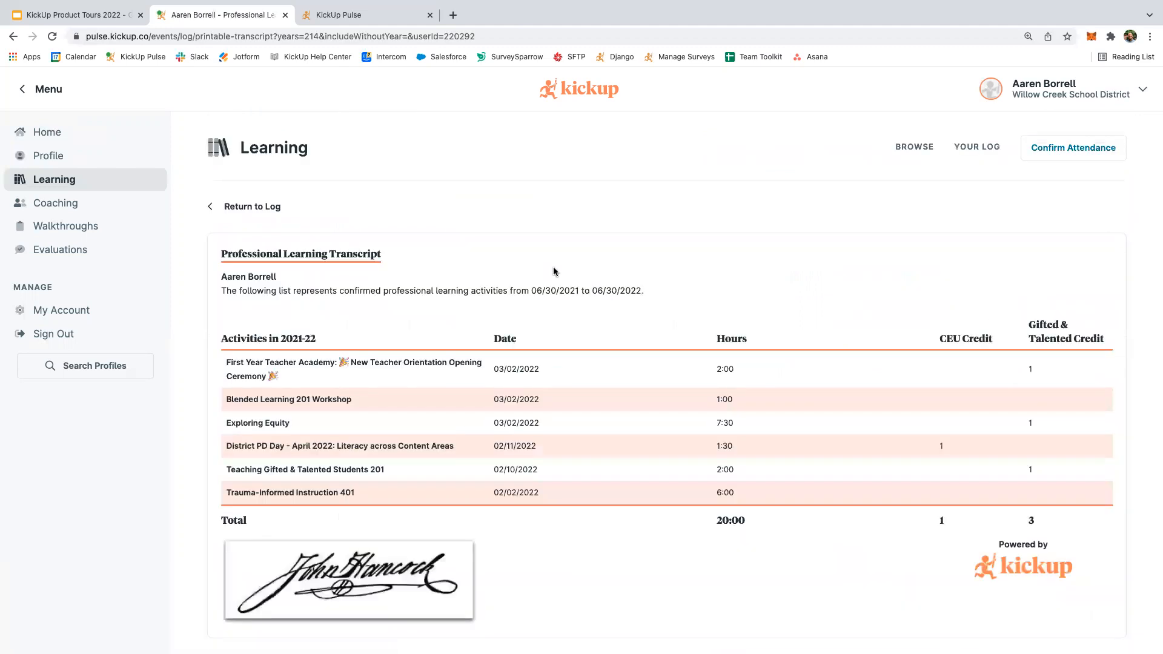
{"action": "scroll", "coordinate": [552, 269], "scroll_direction": "down", "scroll_amount": 6}
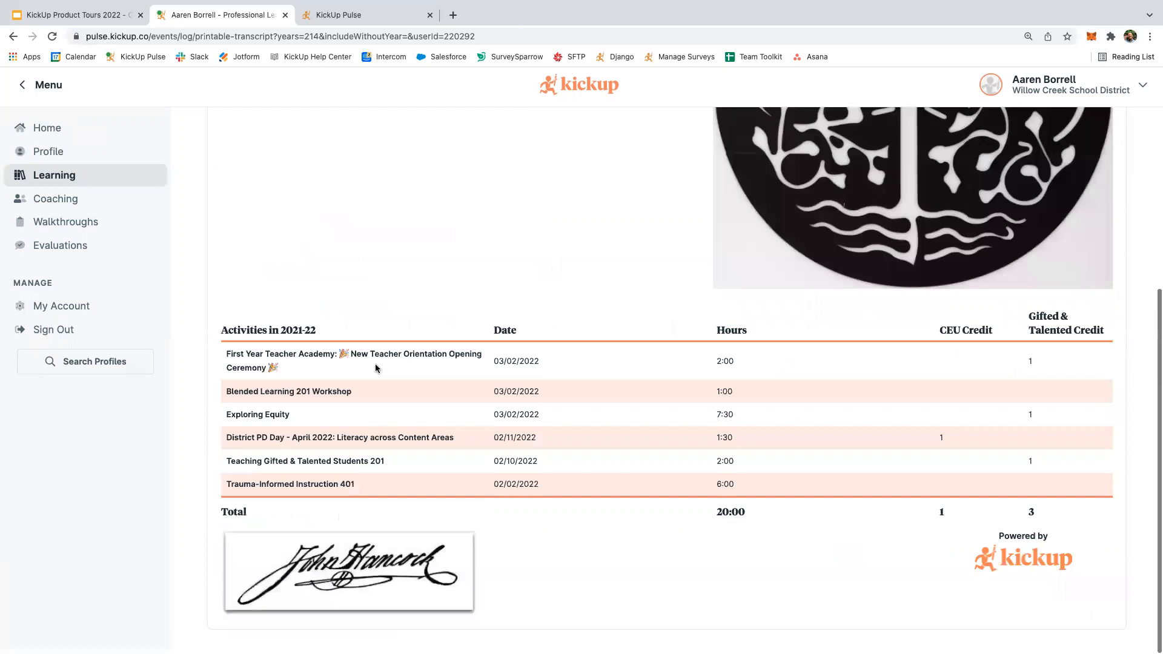
{"action": "scroll", "coordinate": [431, 388], "scroll_direction": "up", "scroll_amount": 1}
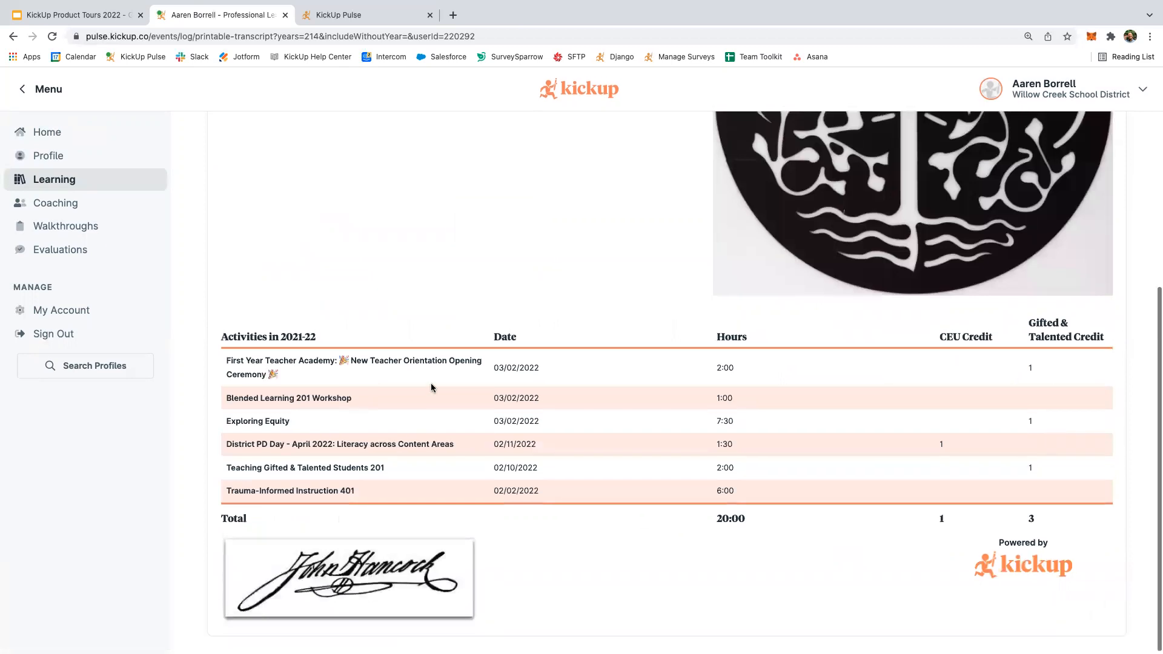
{"action": "scroll", "coordinate": [432, 393], "scroll_direction": "up", "scroll_amount": 1}
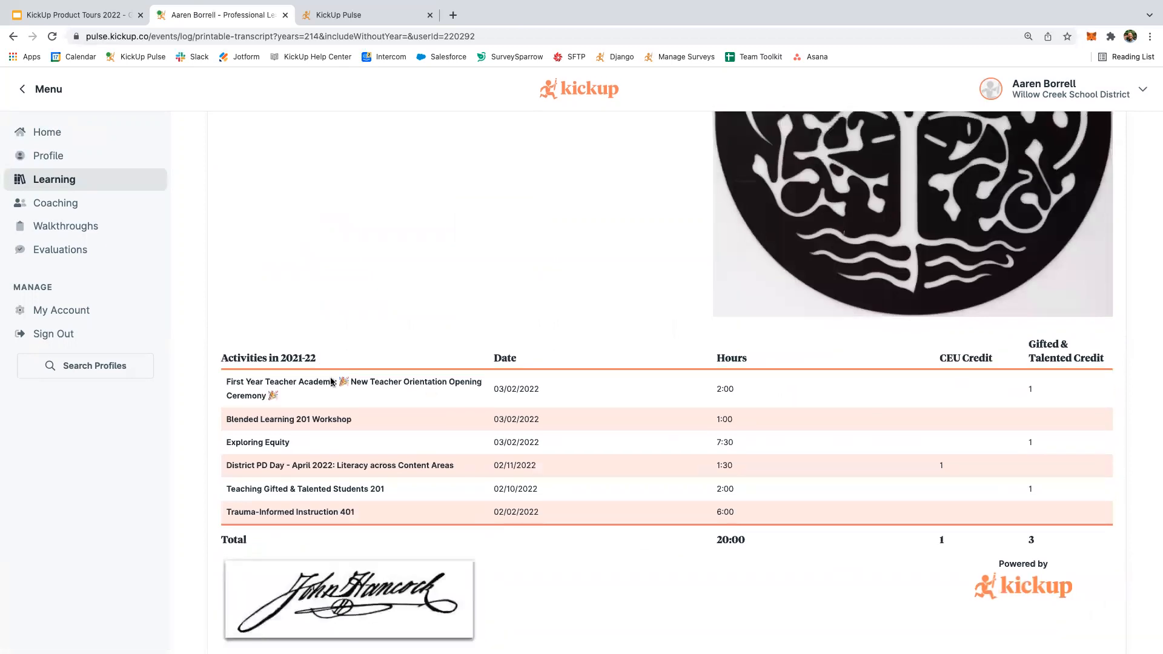
{"action": "scroll", "coordinate": [331, 382], "scroll_direction": "down", "scroll_amount": 1}
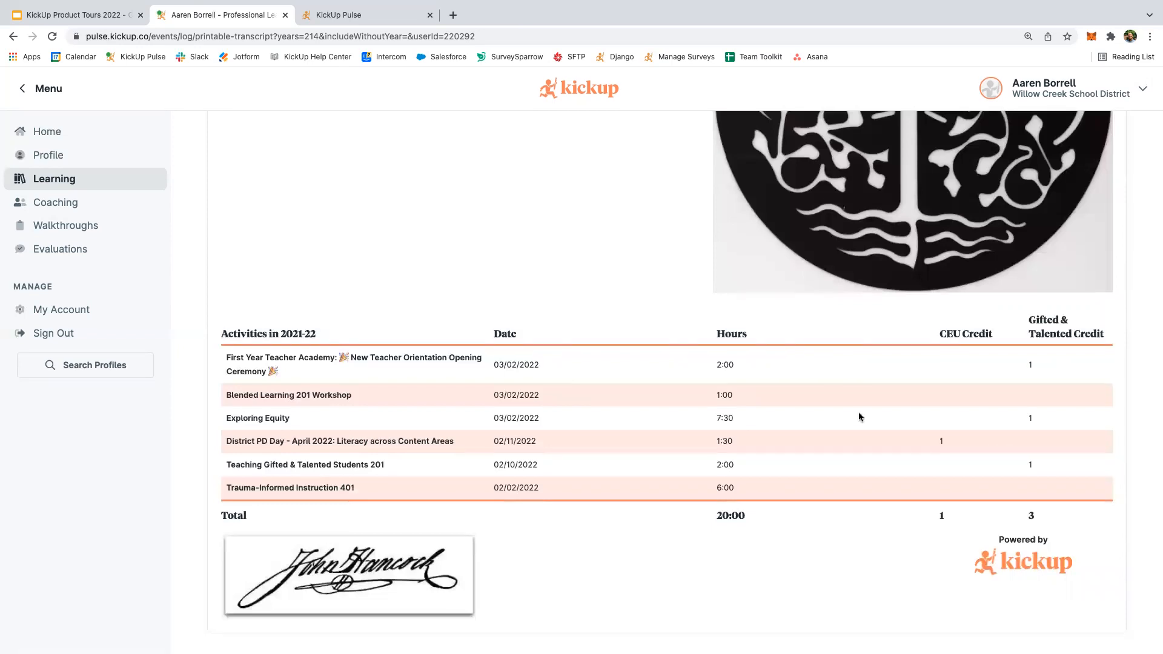
{"action": "scroll", "coordinate": [477, 306], "scroll_direction": "up", "scroll_amount": 5}
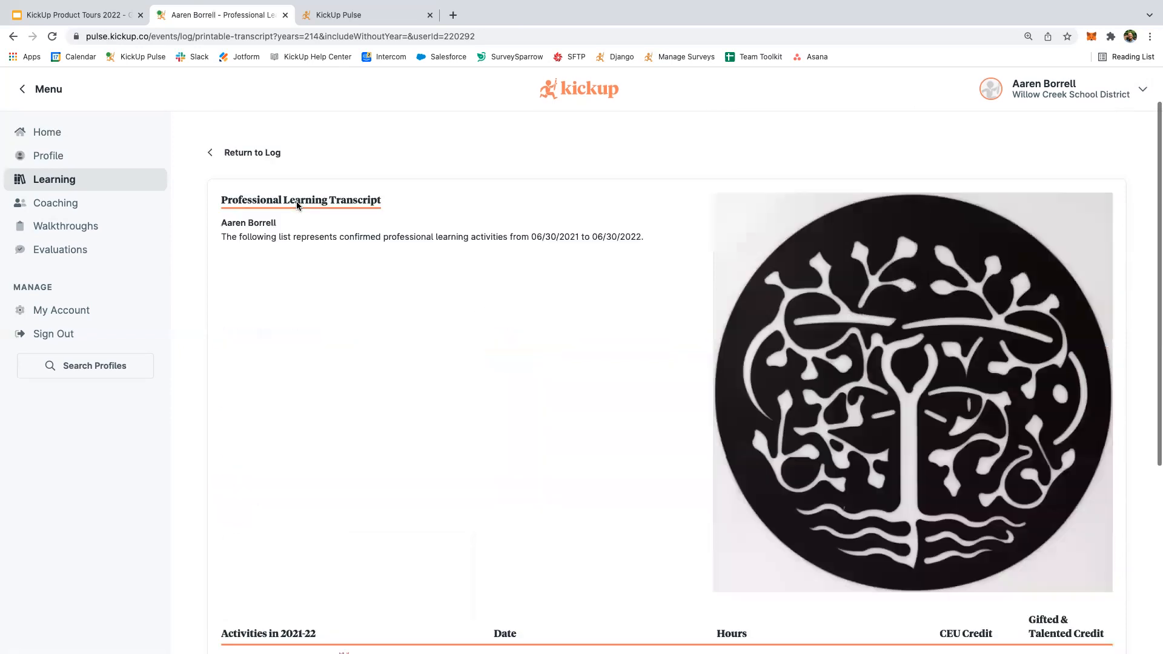
{"action": "left_click", "coordinate": [243, 155]}
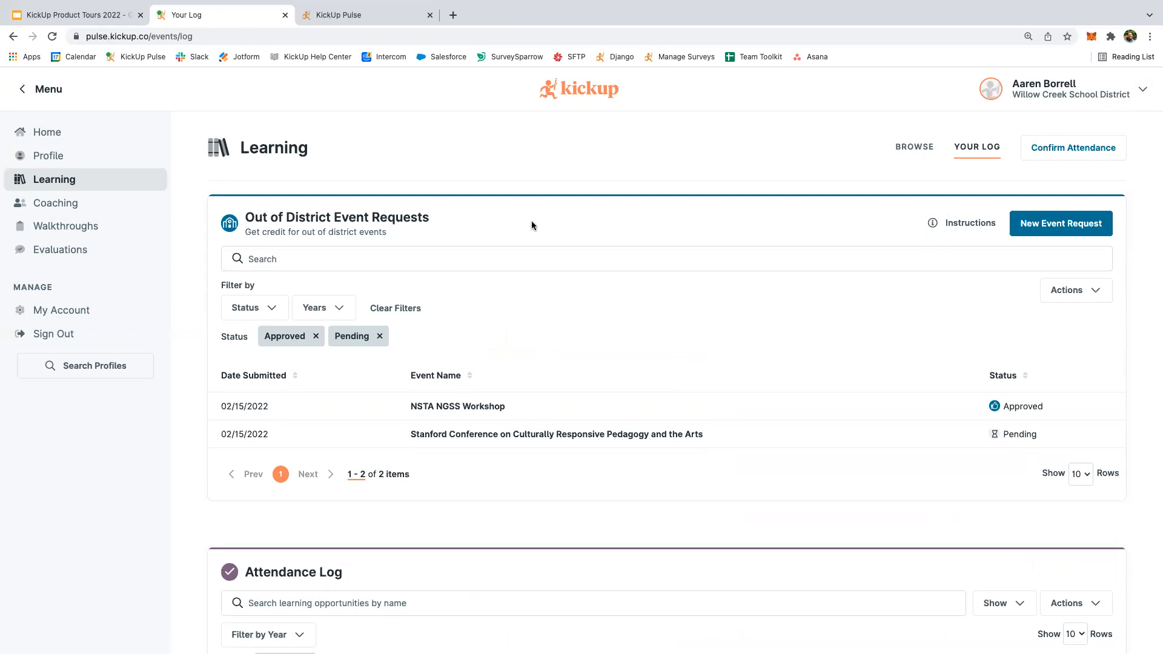
Leave the printable transcript and return to the home dashboard.
{"action": "left_click", "coordinate": [76, 135]}
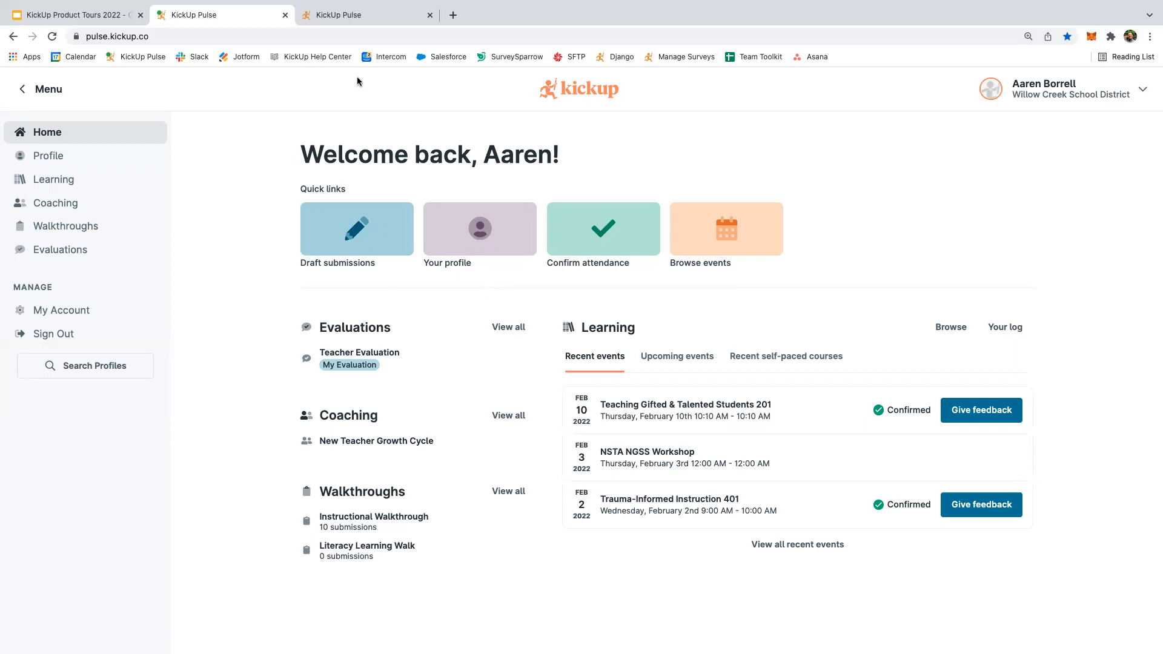
Switch to the administrator's KickUp Pulse browser tab.
{"action": "left_click", "coordinate": [326, 15]}
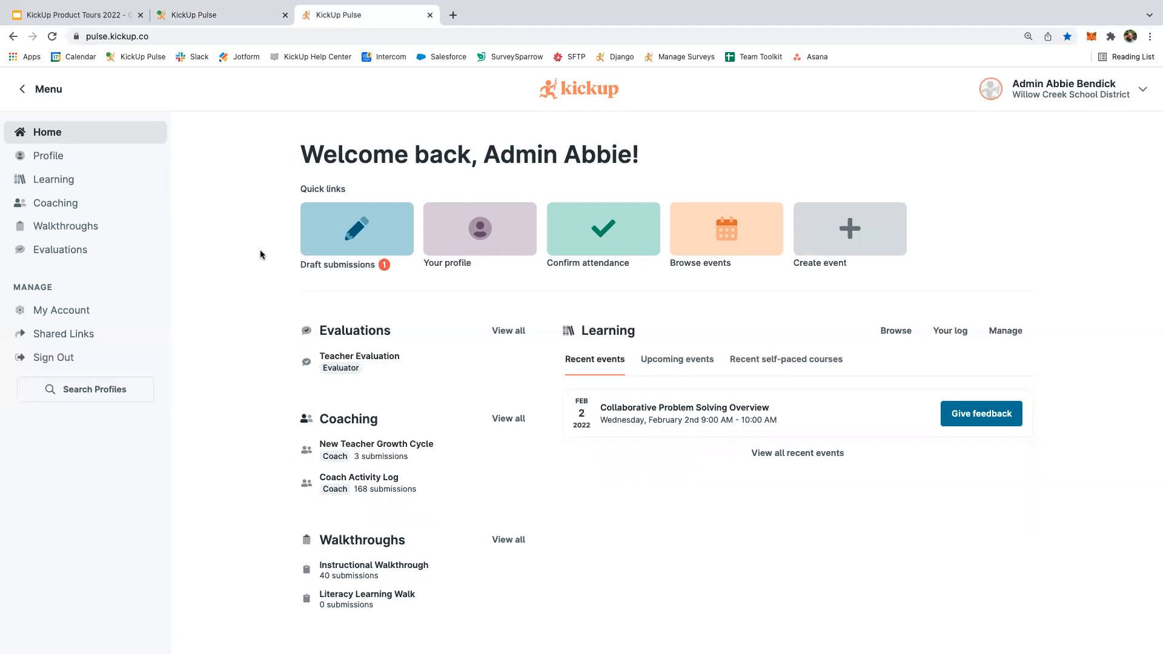
Use the Create event quick link to start a blank learning opportunity form.
{"action": "left_click", "coordinate": [838, 236]}
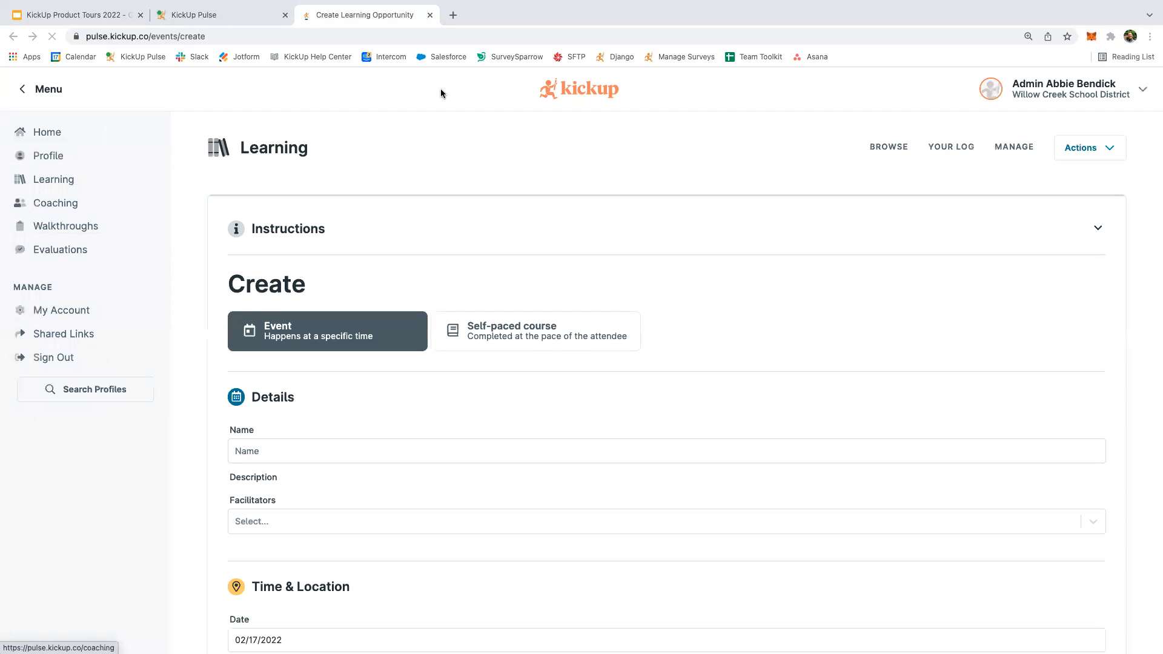
Name the event 'Math Professional Development'.
{"action": "left_click", "coordinate": [274, 456]}
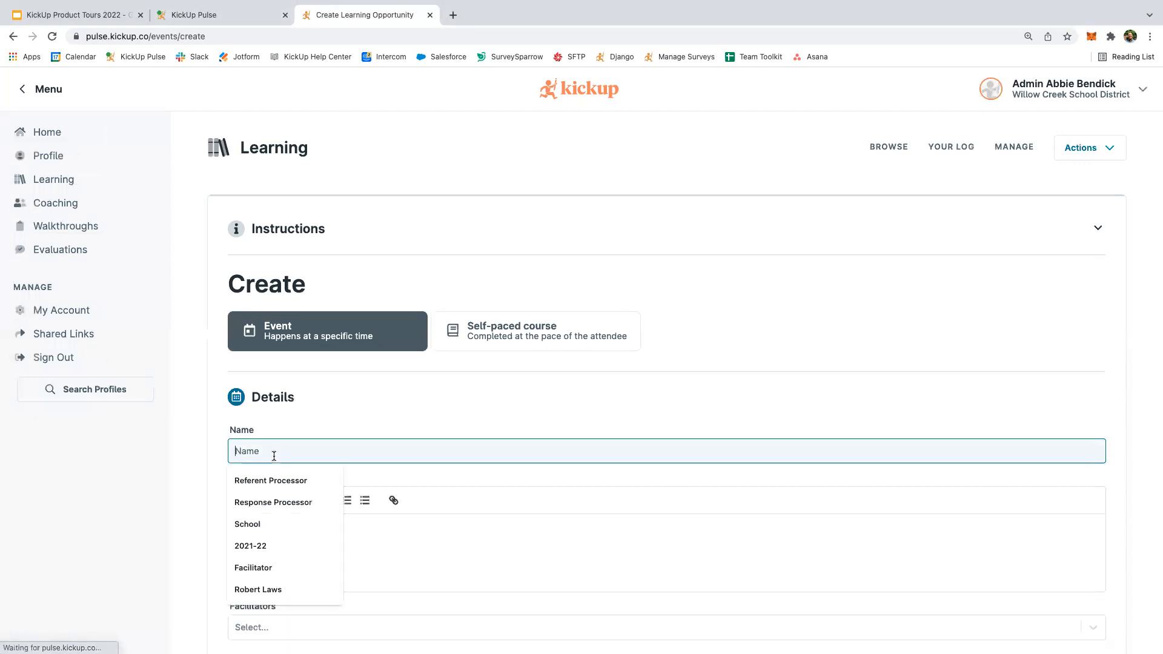
{"action": "type", "text": "Math Professional Development"}
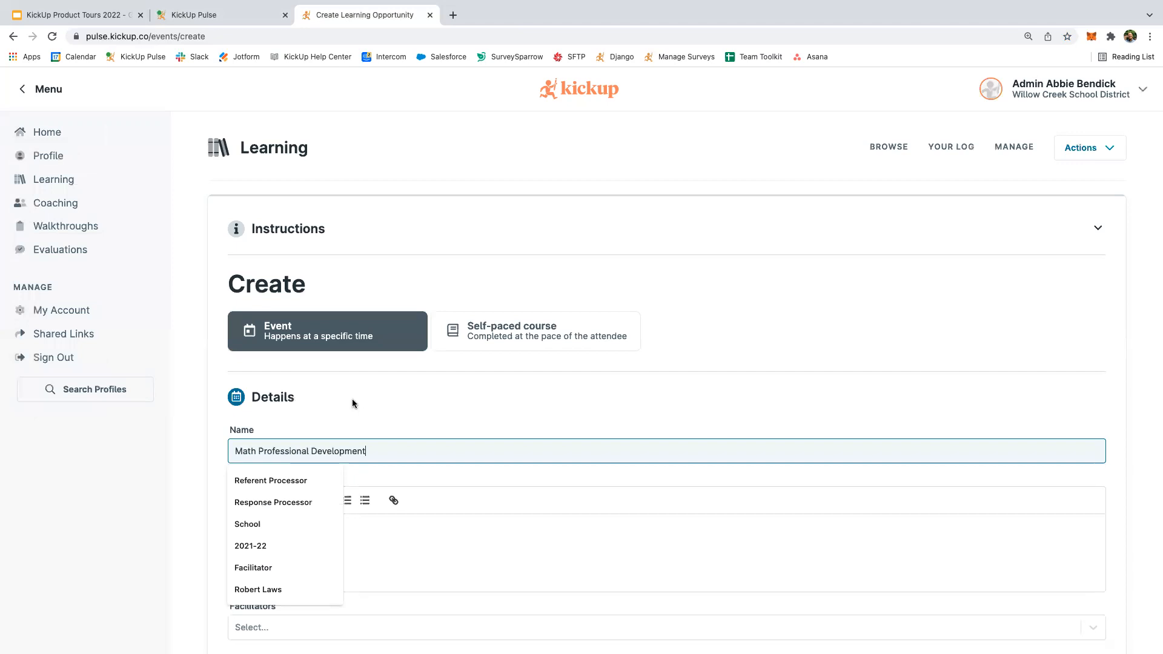
{"action": "left_click", "coordinate": [305, 544]}
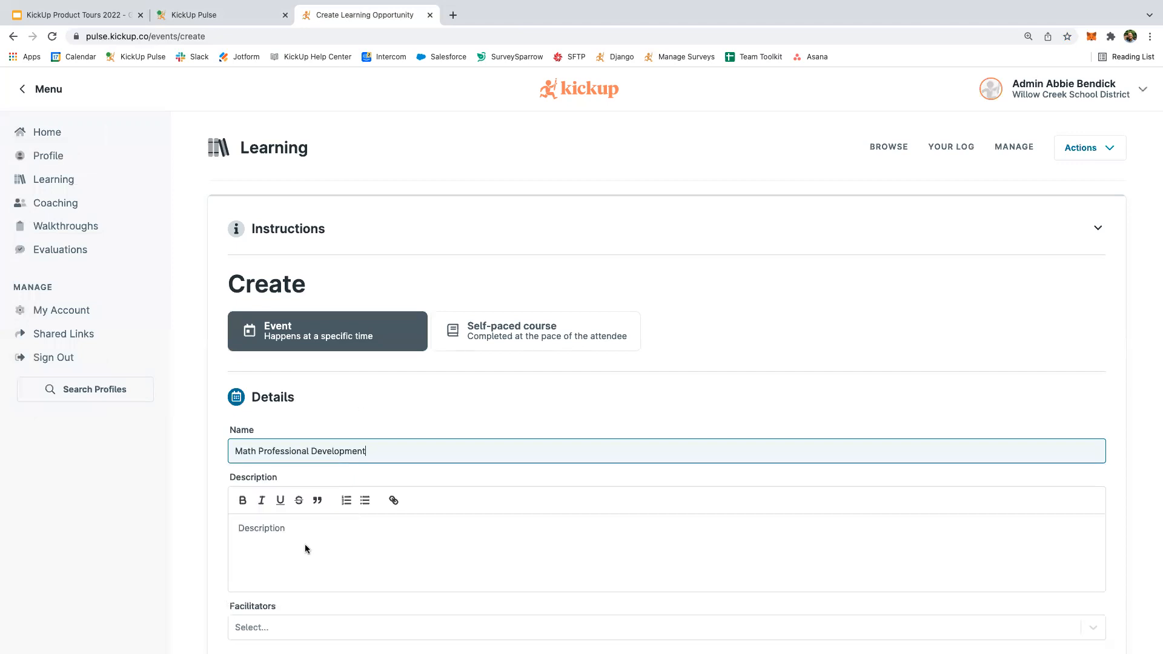
Paste the math-teacher best-practices description once and choose the Self-paced course option.
{"action": "left_click", "coordinate": [286, 538]}
{"action": "left_click", "coordinate": [286, 539]}
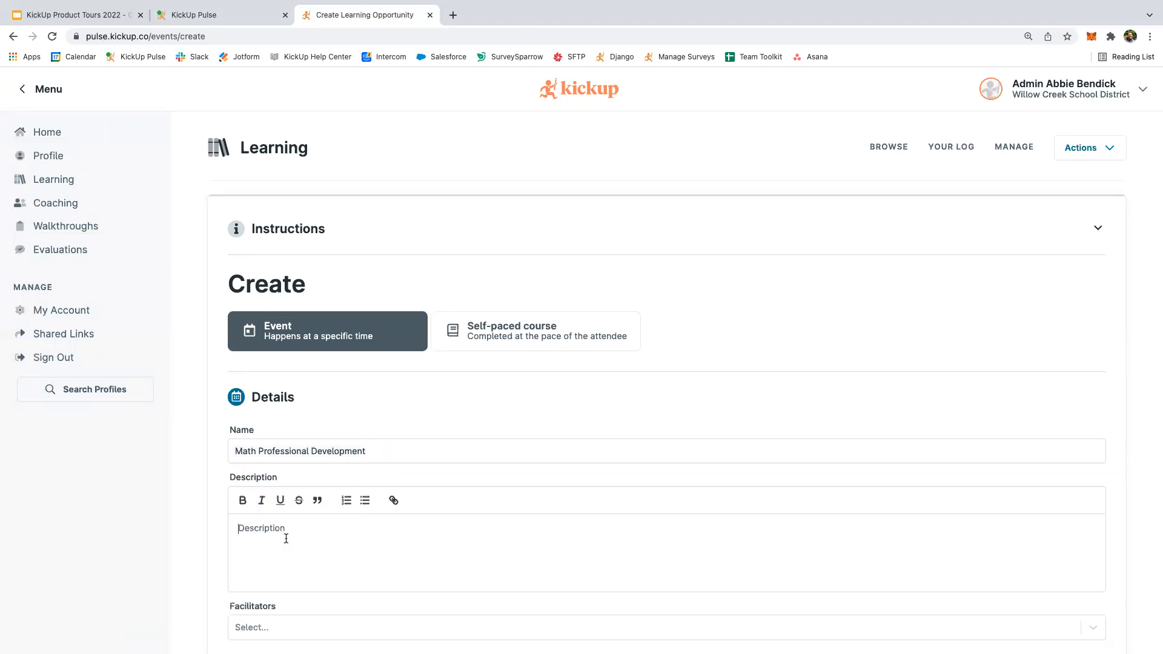
{"action": "key", "text": "super+Tab"}
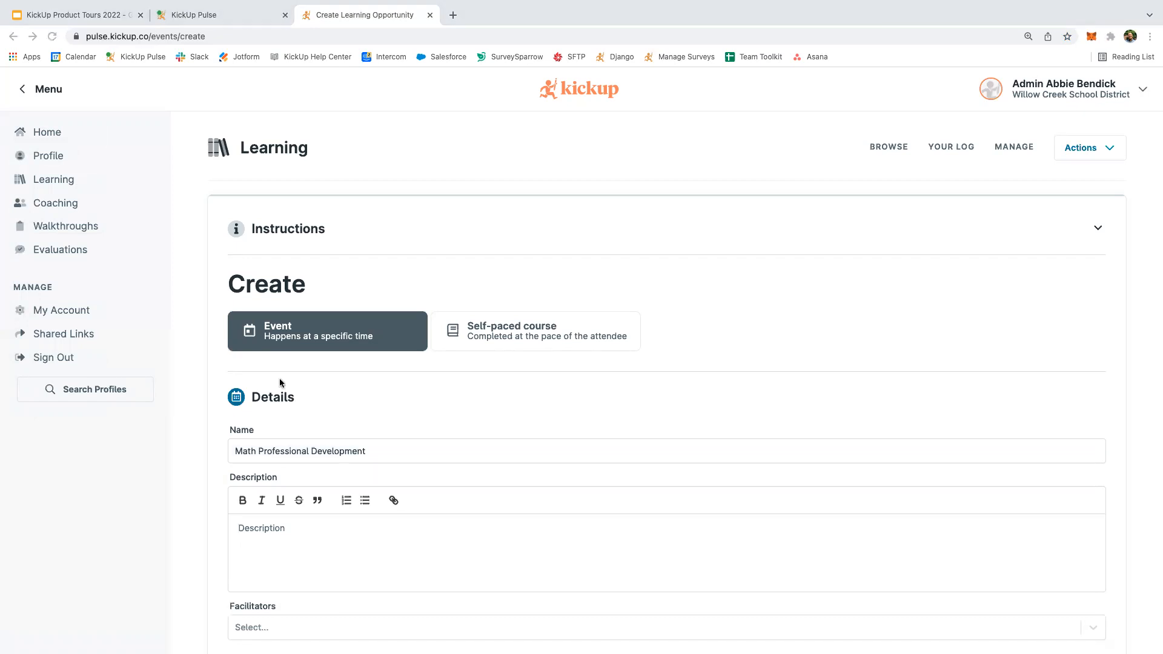
{"action": "scroll", "coordinate": [296, 472], "scroll_direction": "down", "scroll_amount": 1}
{"action": "left_click", "coordinate": [295, 472]}
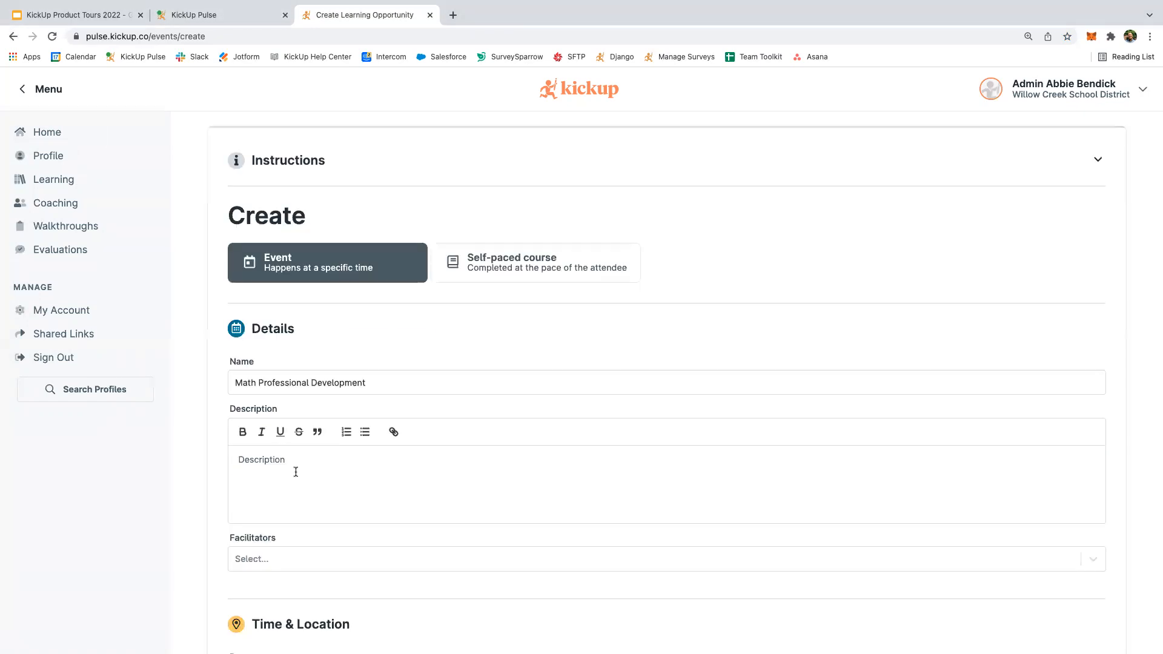
{"action": "type", "text": "Professional development for math teachers on best practices. Here is some pre-reading"}
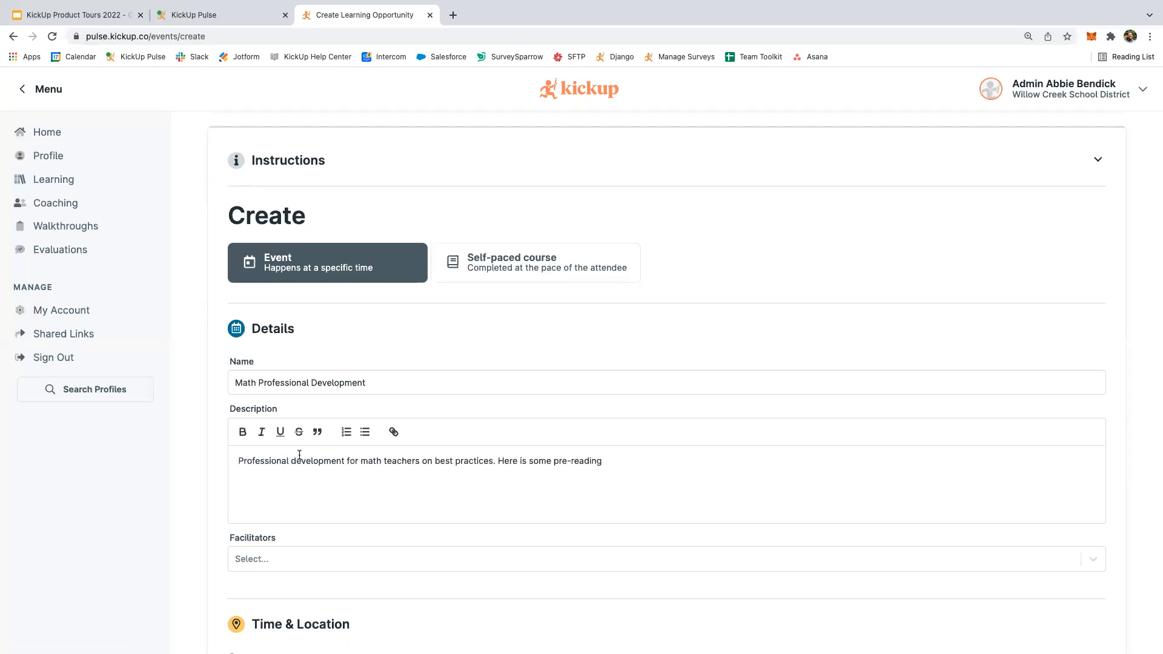
{"action": "type", "text": "Professional development for math teachers on best practices. Here is some pre-reading"}
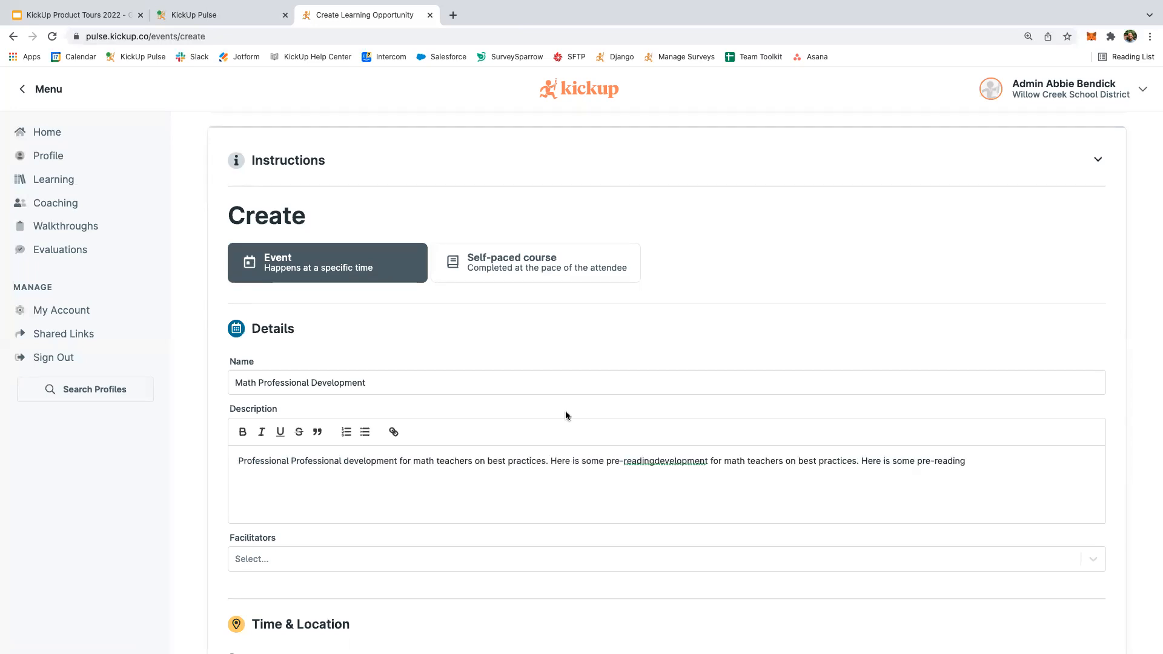
{"action": "key", "text": "super+z"}
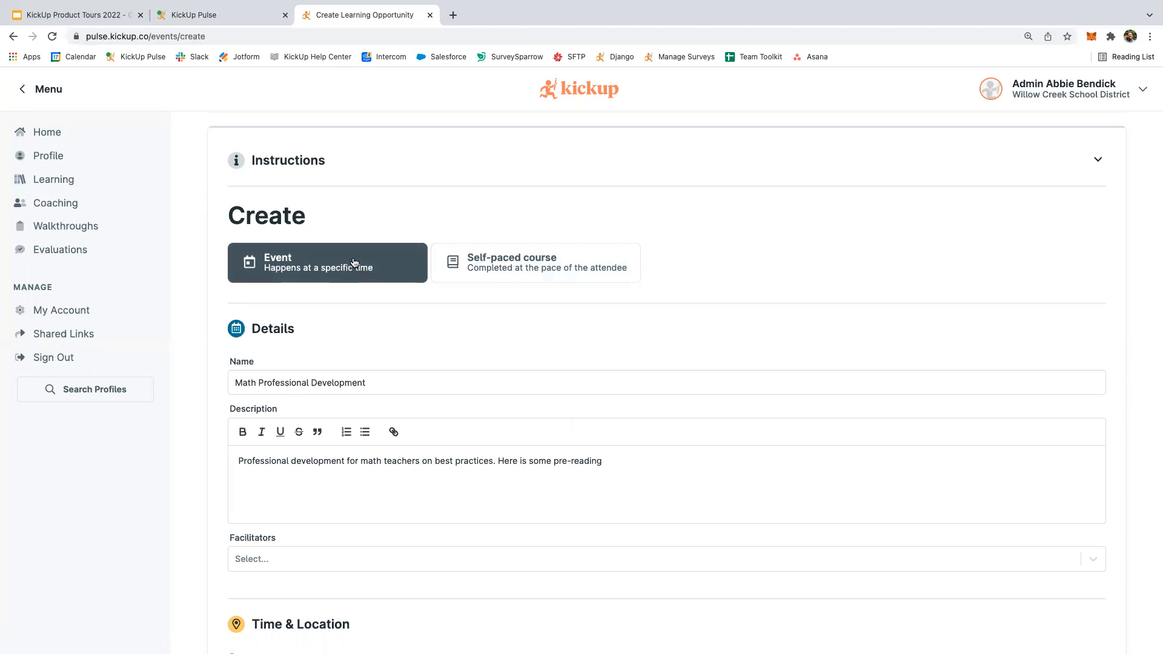
{"action": "left_click", "coordinate": [455, 267]}
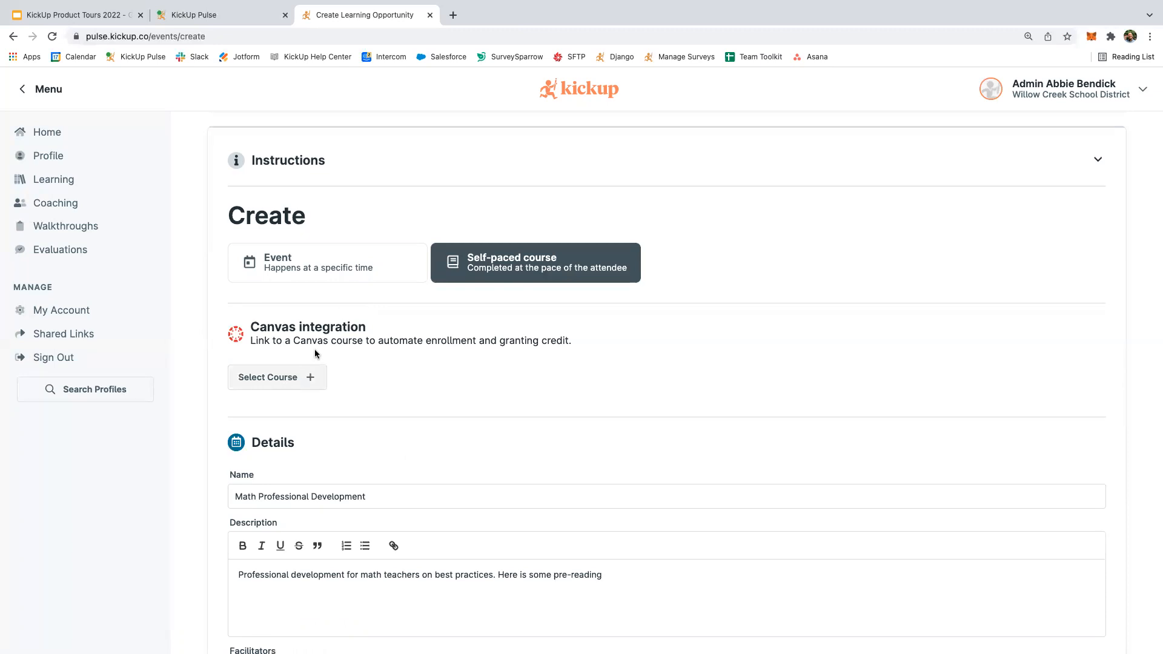
{"action": "left_click", "coordinate": [298, 266]}
{"action": "left_click", "coordinate": [298, 265]}
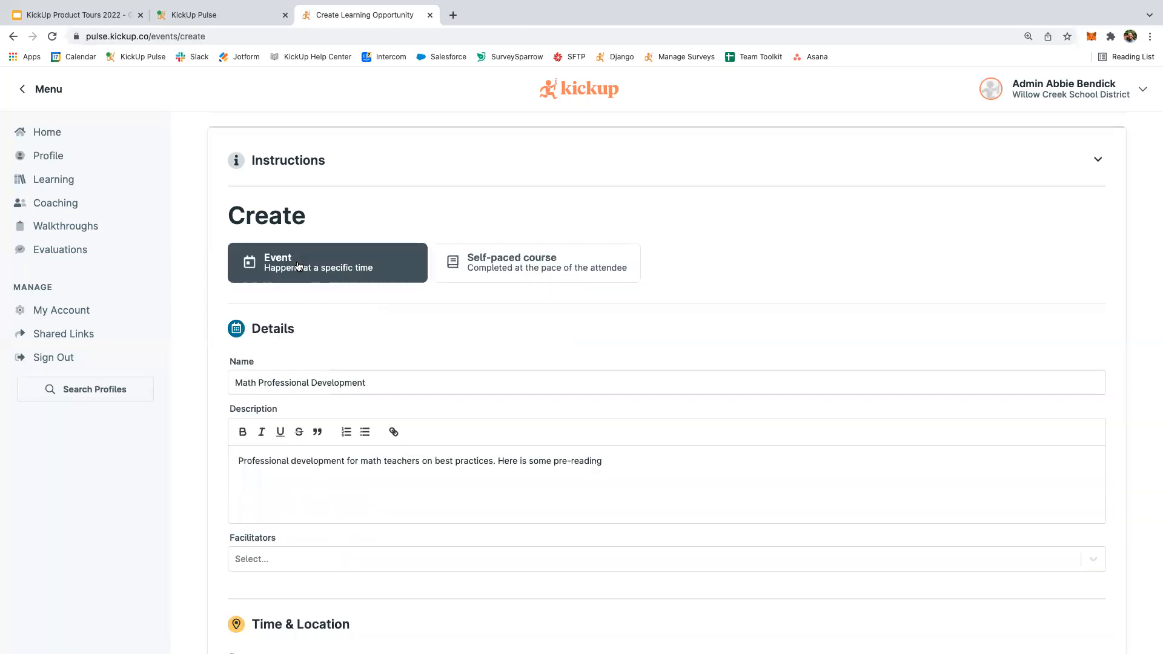
{"action": "scroll", "coordinate": [327, 413], "scroll_direction": "down", "scroll_amount": 2}
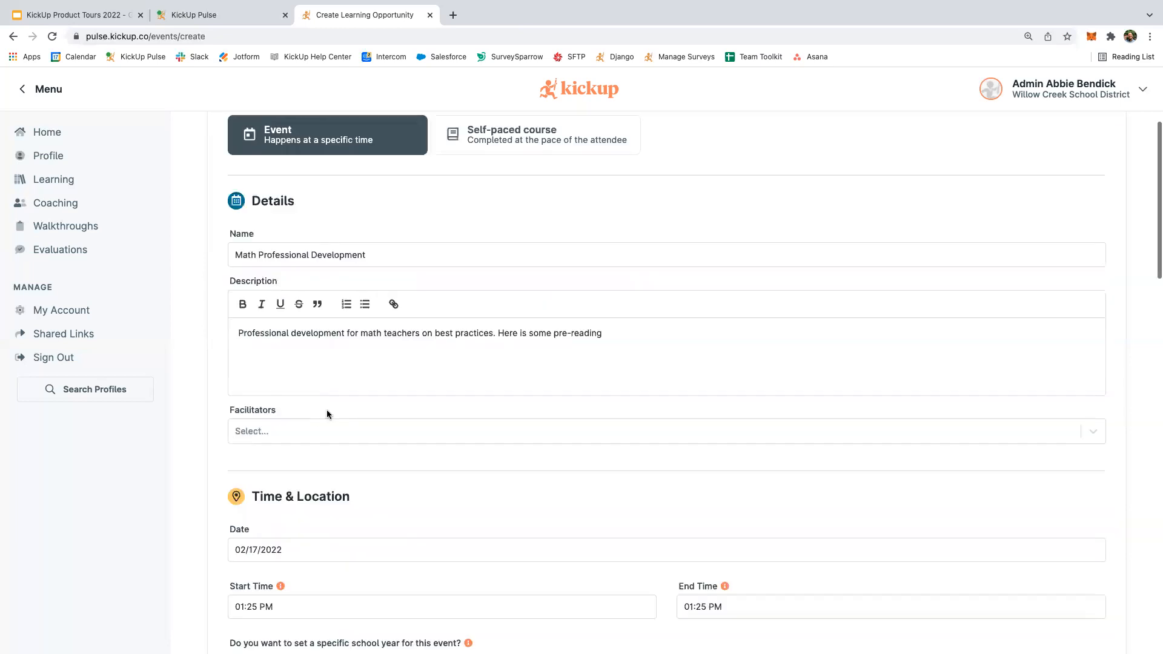
{"action": "scroll", "coordinate": [327, 414], "scroll_direction": "down", "scroll_amount": 1}
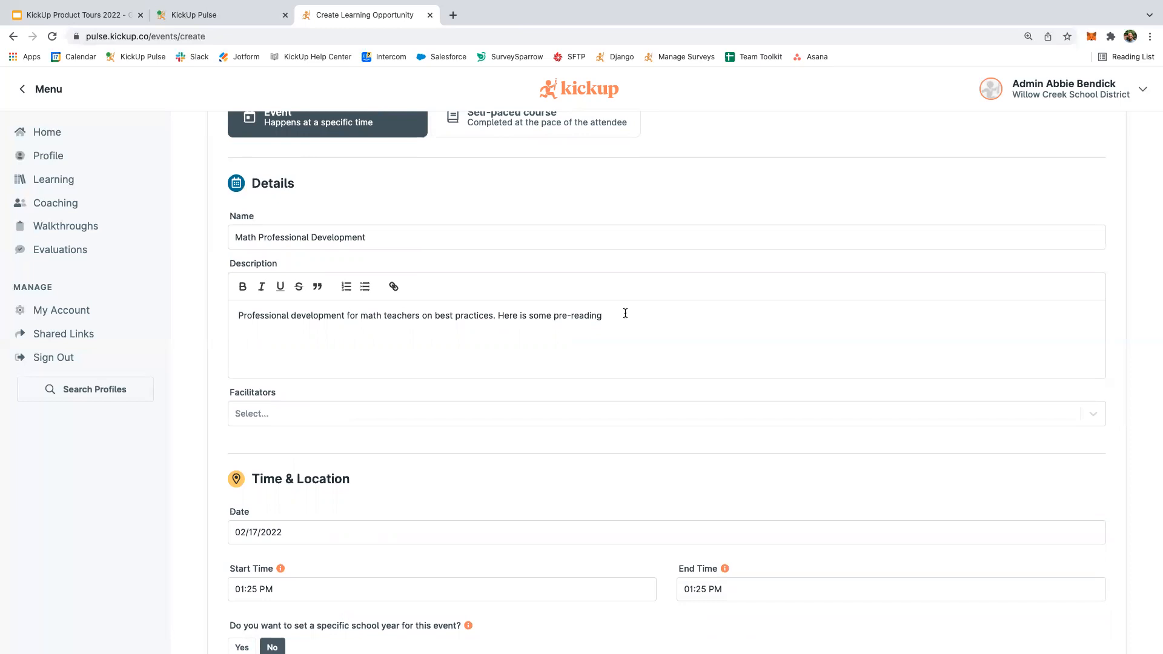
{"action": "left_click", "coordinate": [394, 287]}
Hyperlink the word 'pre-reading' in the description to google.com.
{"action": "left_click", "coordinate": [554, 315], "text": "shift"}
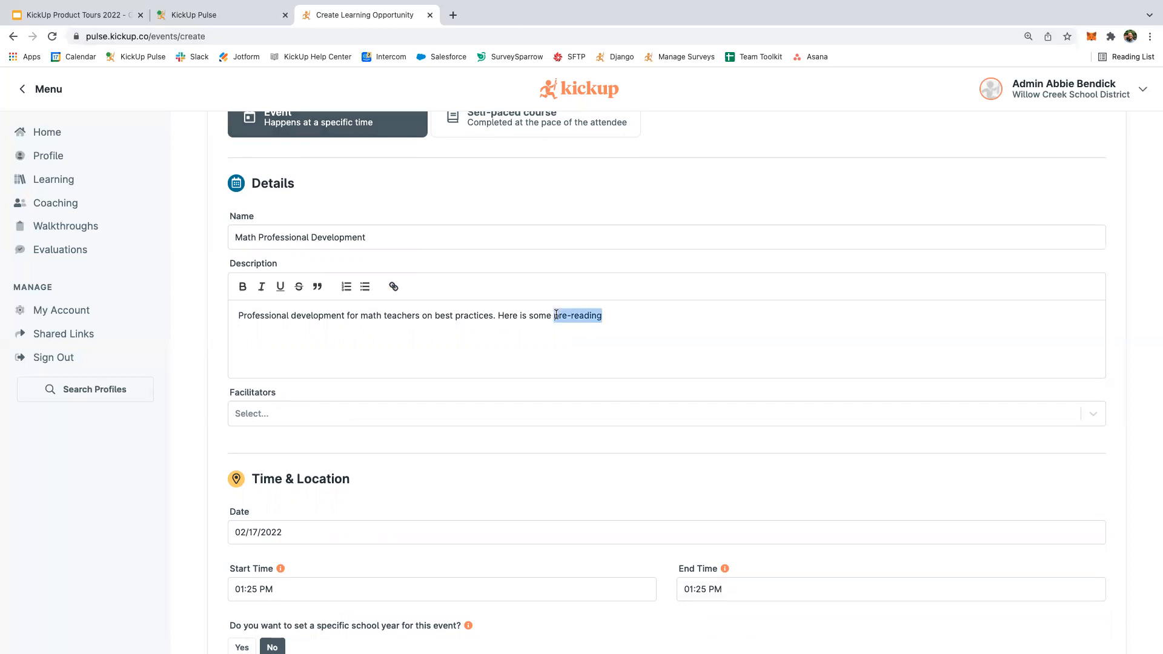
{"action": "left_click", "coordinate": [394, 288]}
{"action": "type", "text": "go"}
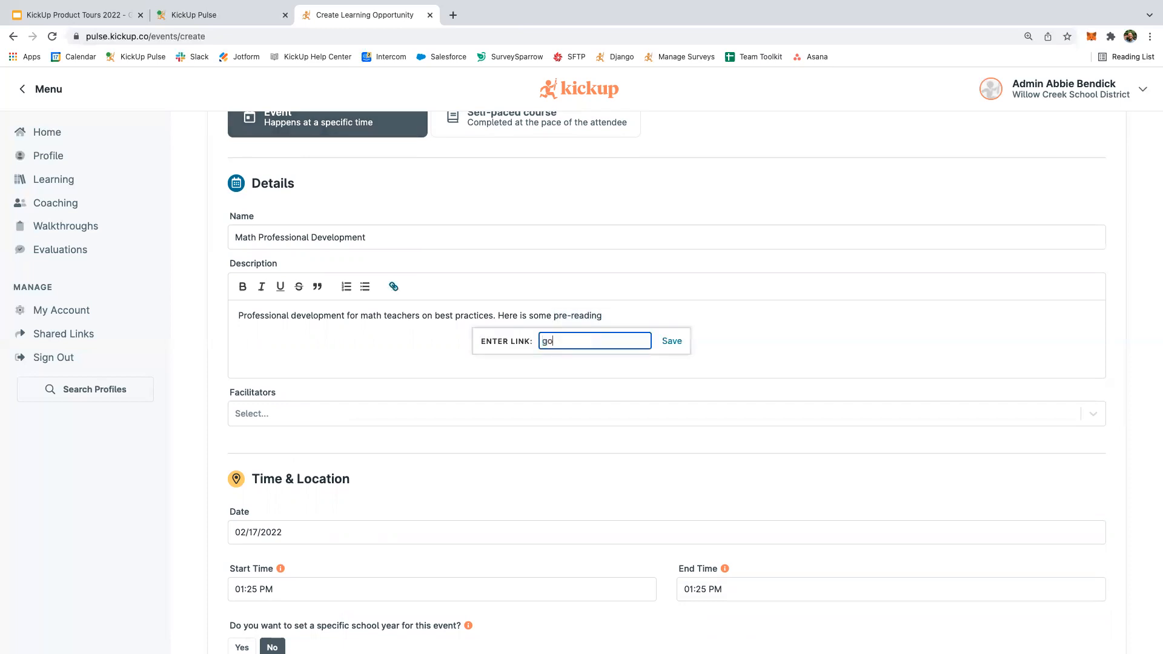
{"action": "type", "text": "ogle.com"}
{"action": "left_click", "coordinate": [671, 341]}
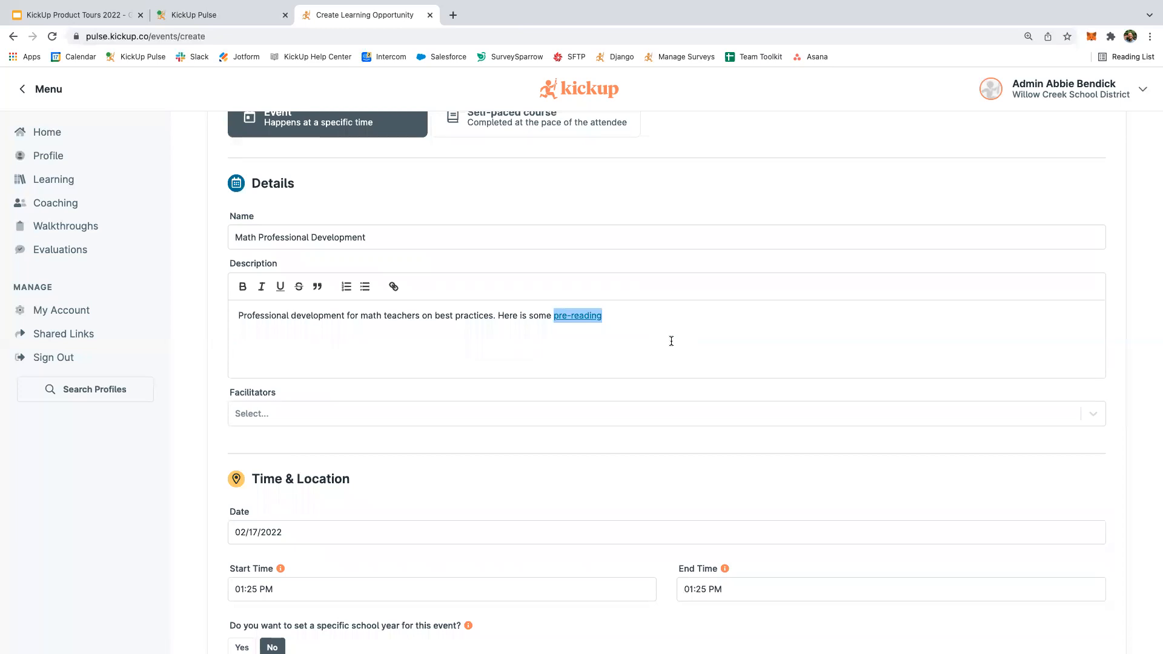
{"action": "left_click", "coordinate": [671, 341]}
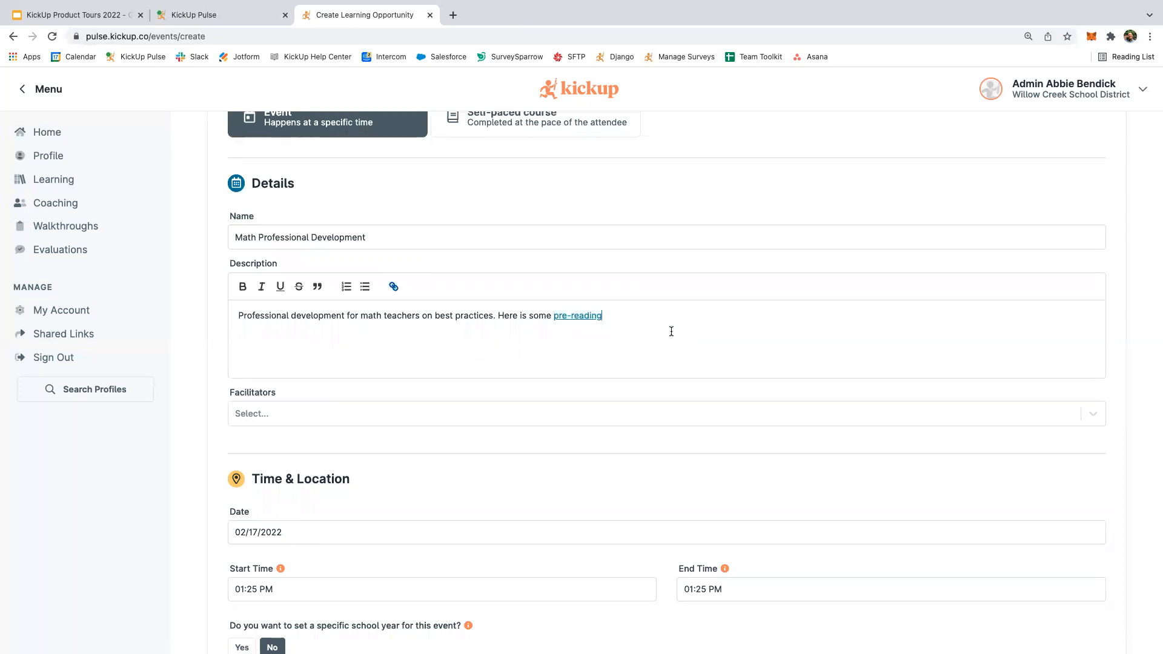
{"action": "scroll", "coordinate": [602, 377], "scroll_direction": "down", "scroll_amount": 1}
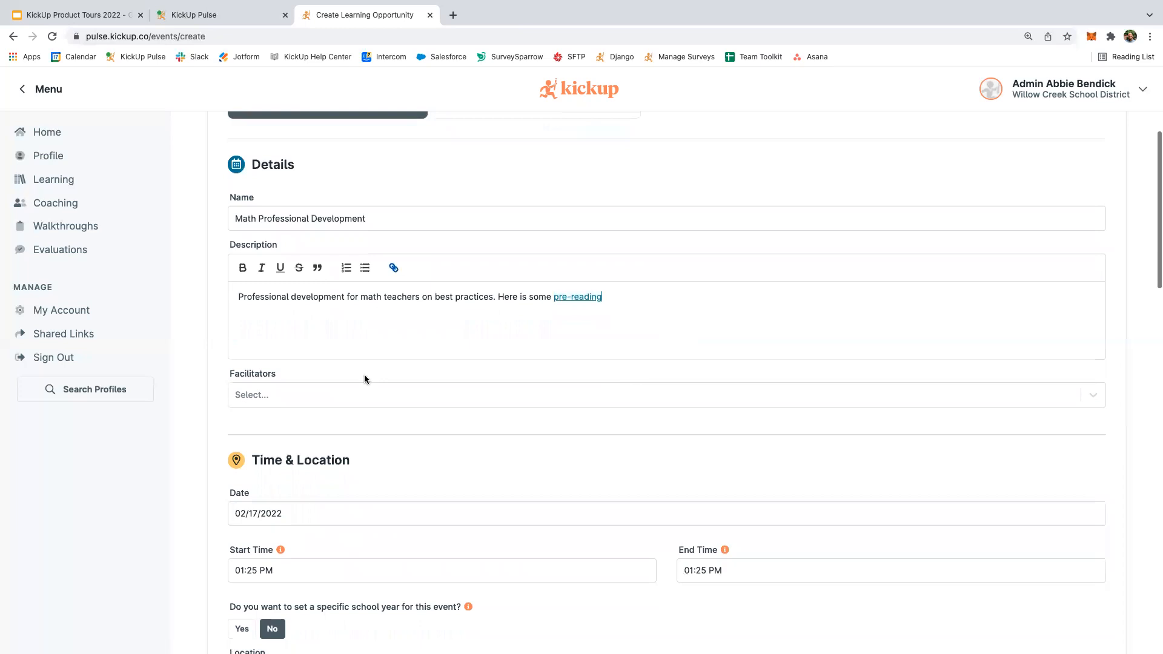
{"action": "scroll", "coordinate": [339, 388], "scroll_direction": "down", "scroll_amount": 1}
{"action": "scroll", "coordinate": [296, 390], "scroll_direction": "down", "scroll_amount": 1}
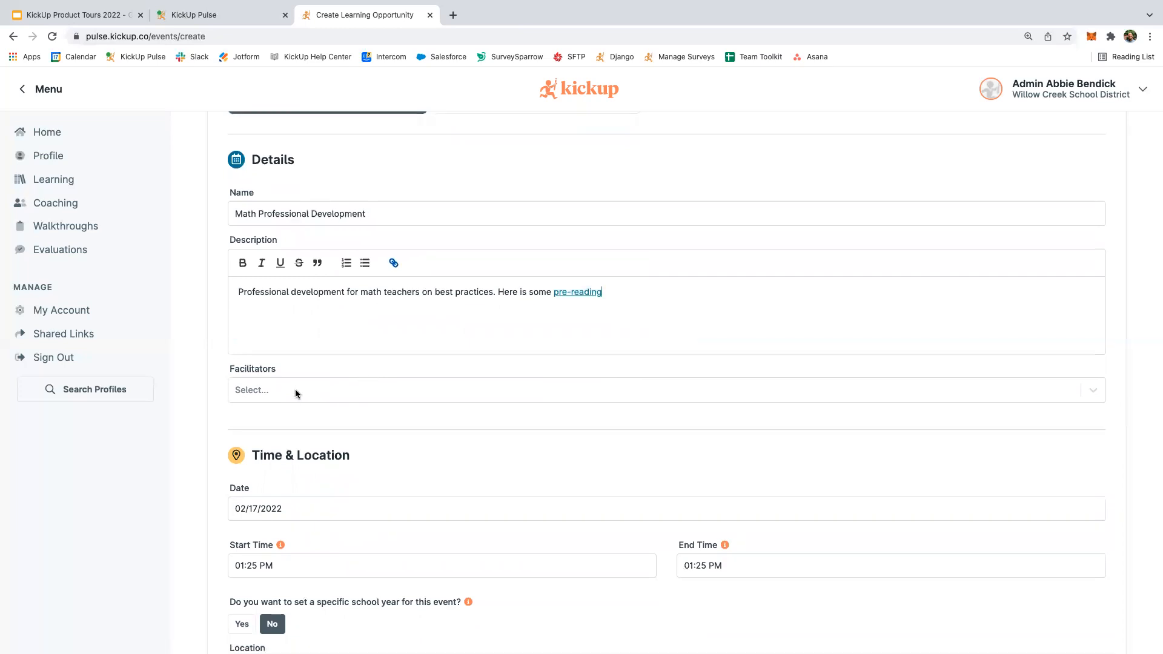
{"action": "scroll", "coordinate": [285, 387], "scroll_direction": "down", "scroll_amount": 1}
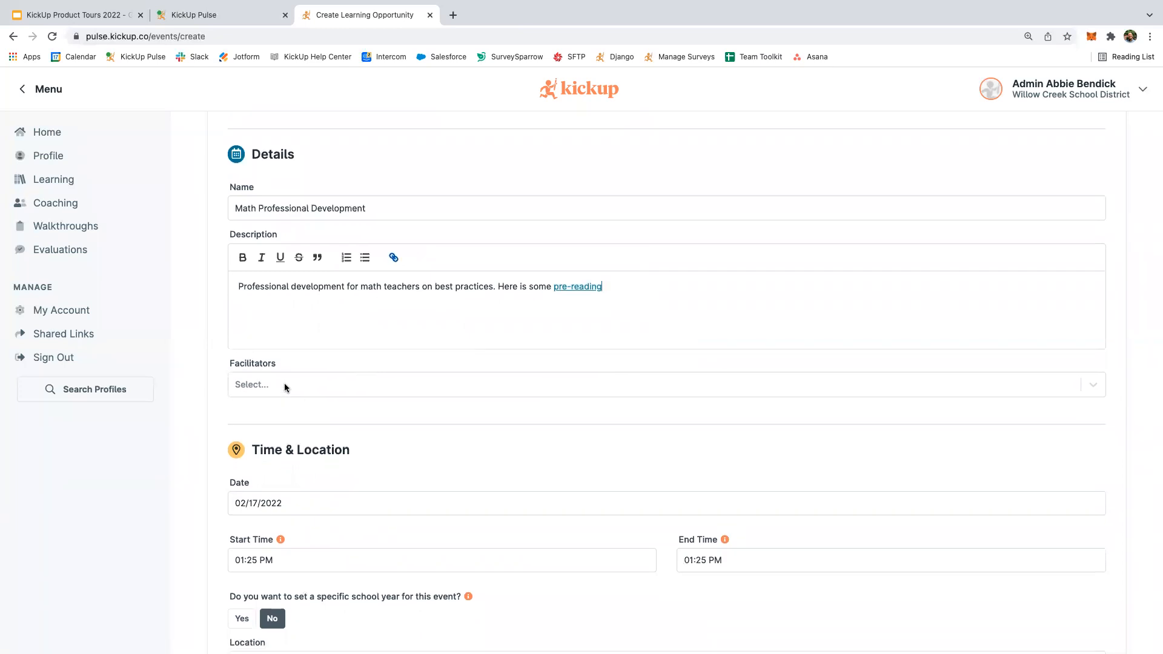
Search 'coach' and add the first matching coach as facilitator.
{"action": "left_click", "coordinate": [285, 387]}
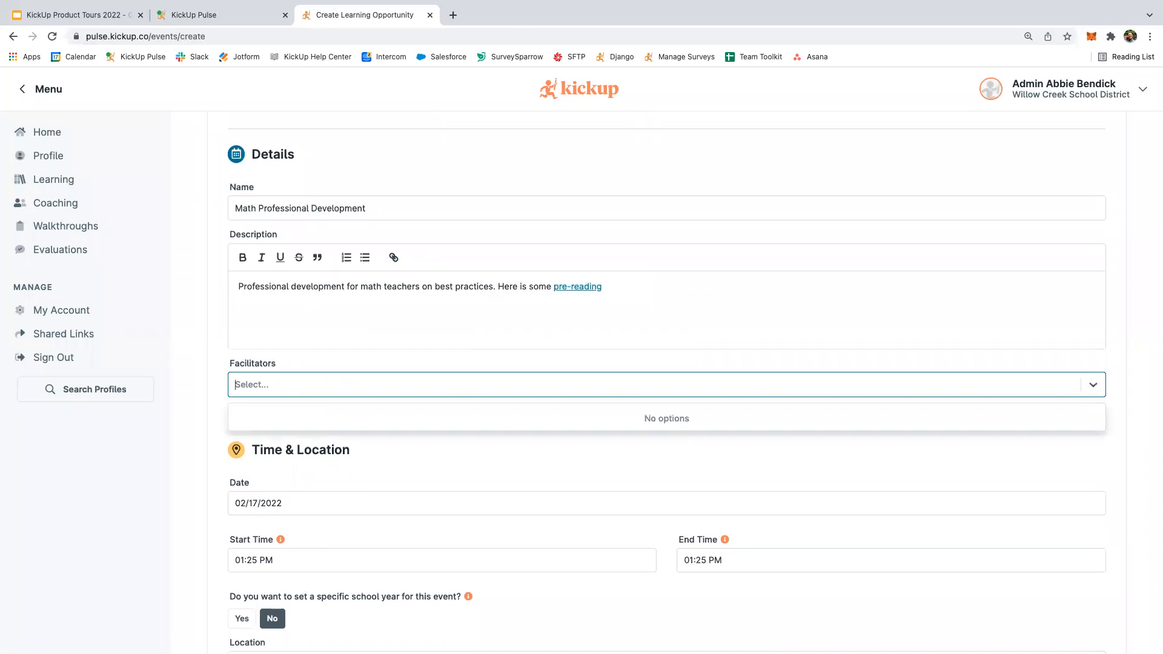
{"action": "type", "text": "coach"}
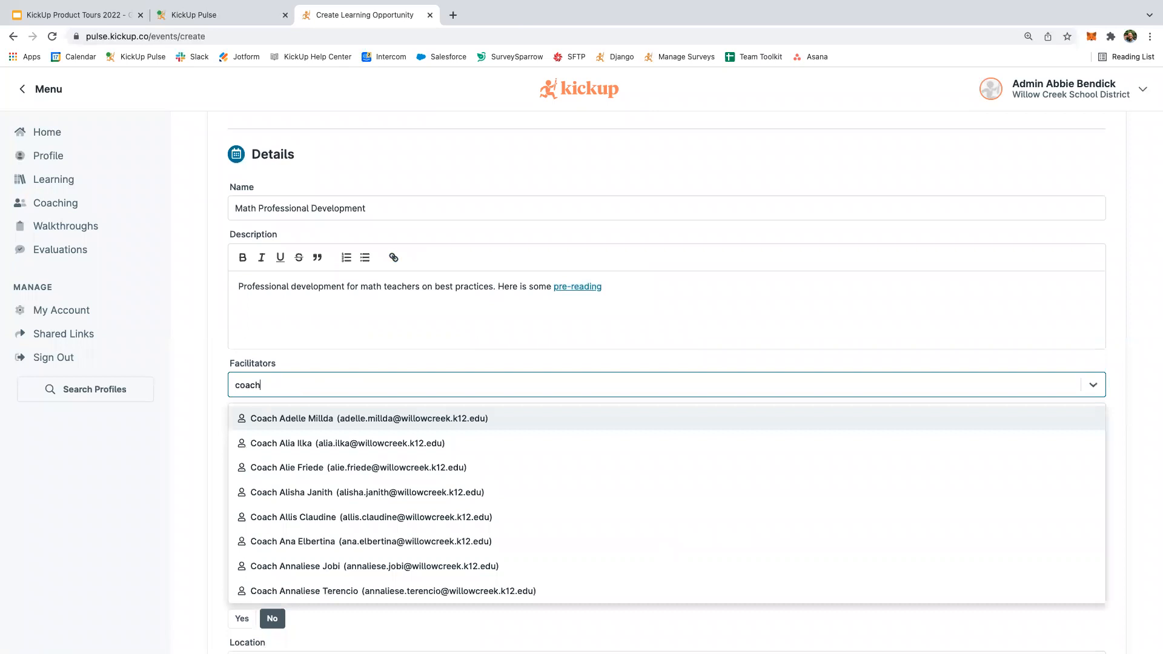
{"action": "left_click", "coordinate": [281, 419]}
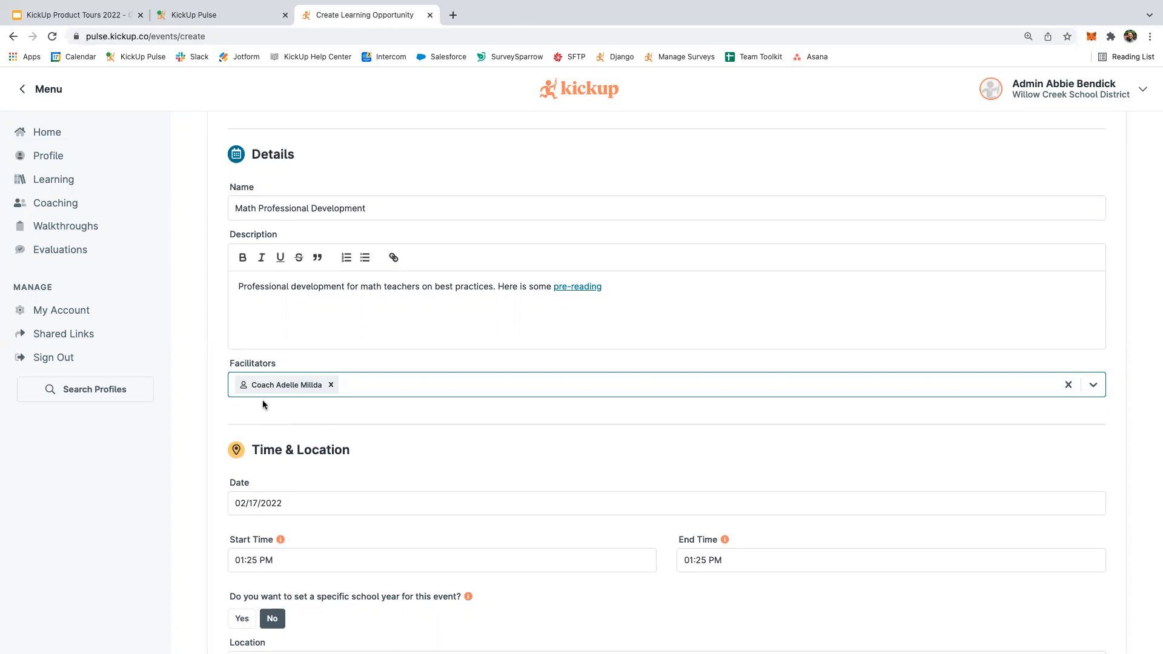
{"action": "scroll", "coordinate": [263, 404], "scroll_direction": "down", "scroll_amount": 1}
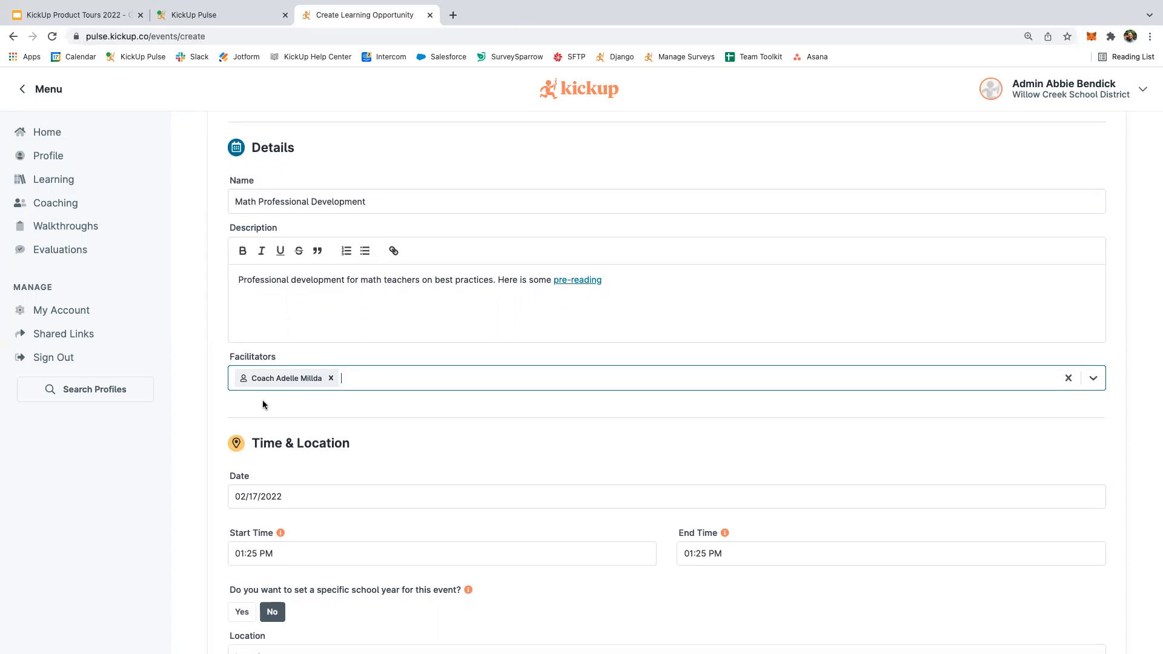
{"action": "scroll", "coordinate": [263, 398], "scroll_direction": "down", "scroll_amount": 1}
{"action": "scroll", "coordinate": [264, 398], "scroll_direction": "down", "scroll_amount": 3}
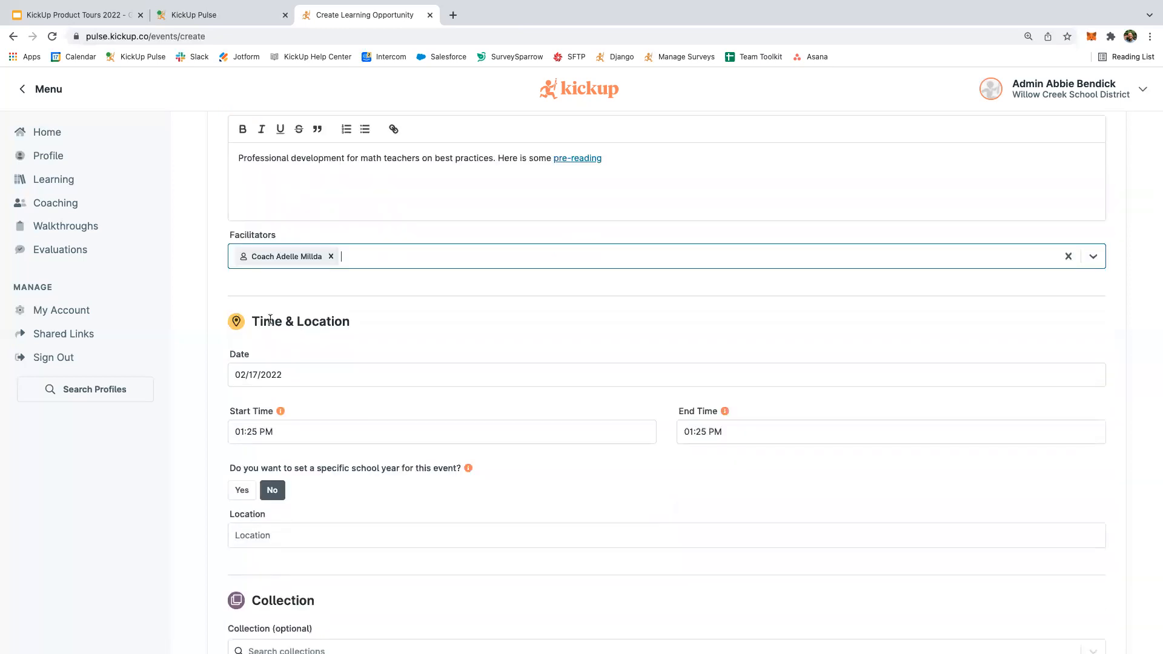
Change the event date to 02/18/2022.
{"action": "scroll", "coordinate": [306, 315], "scroll_direction": "down", "scroll_amount": 2}
{"action": "left_click", "coordinate": [306, 315]}
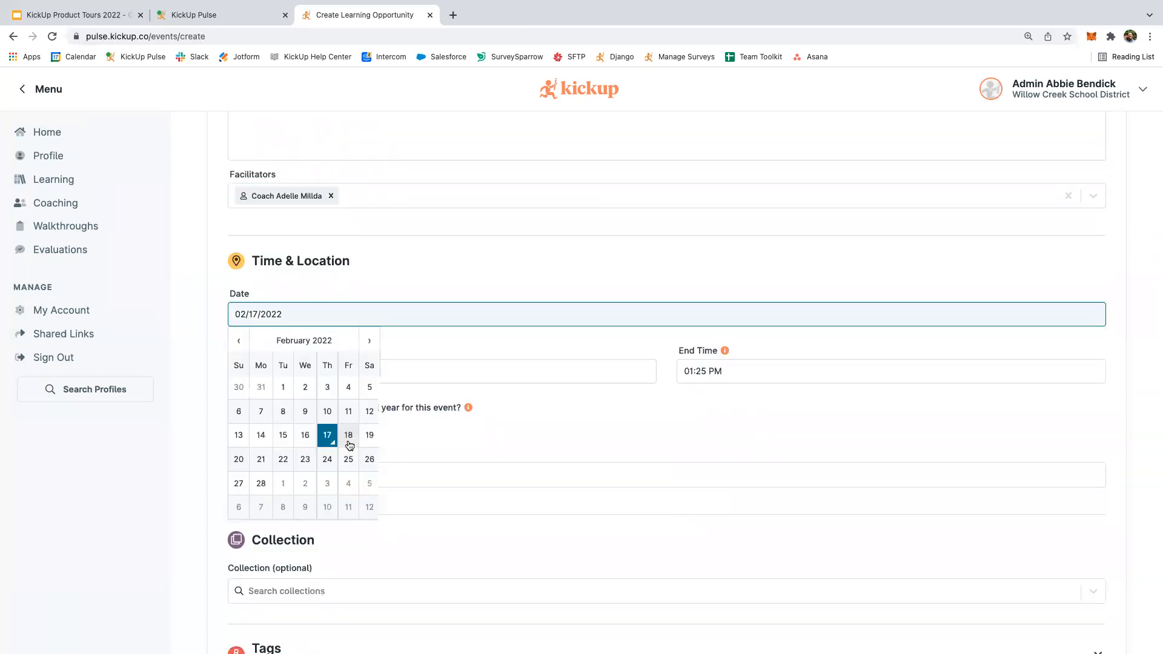
{"action": "key", "text": "Return"}
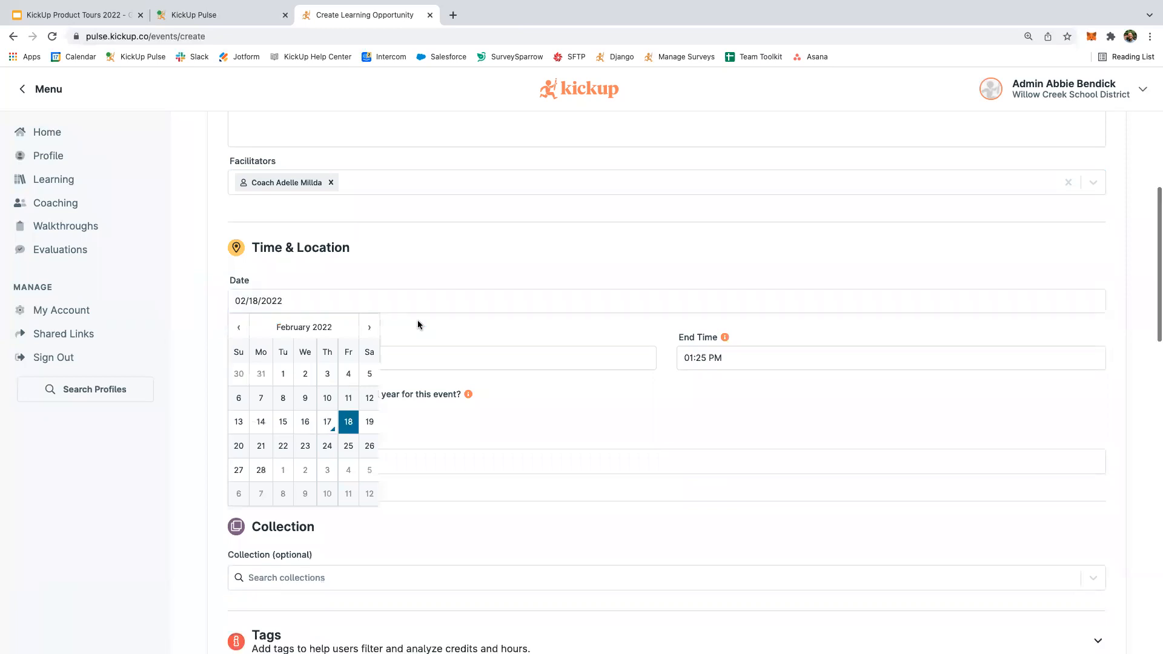
Set the event location to Central Office from the suggestions.
{"action": "scroll", "coordinate": [419, 327], "scroll_direction": "down", "scroll_amount": 3}
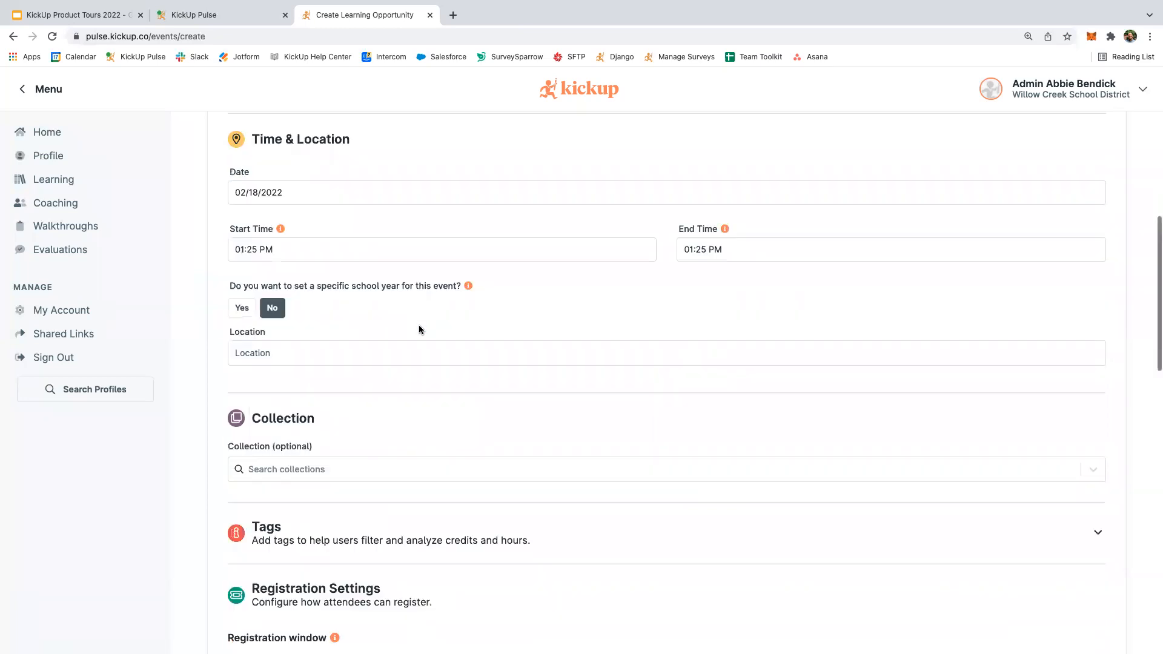
{"action": "scroll", "coordinate": [546, 244], "scroll_direction": "down", "scroll_amount": 1}
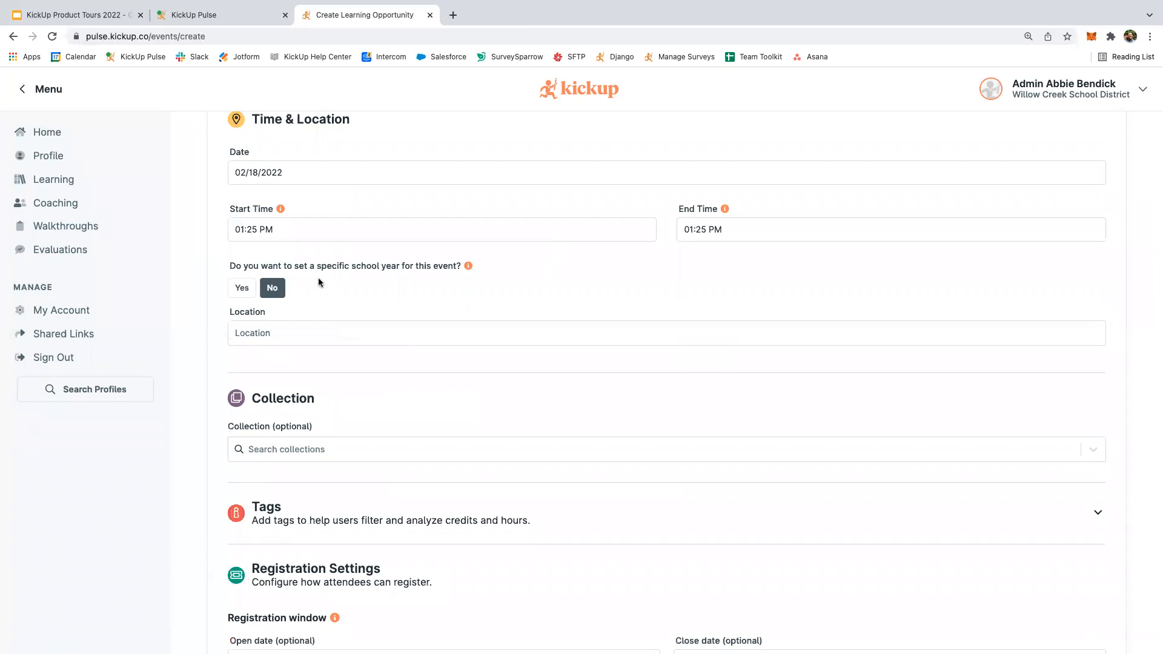
{"action": "scroll", "coordinate": [319, 280], "scroll_direction": "down", "scroll_amount": 3}
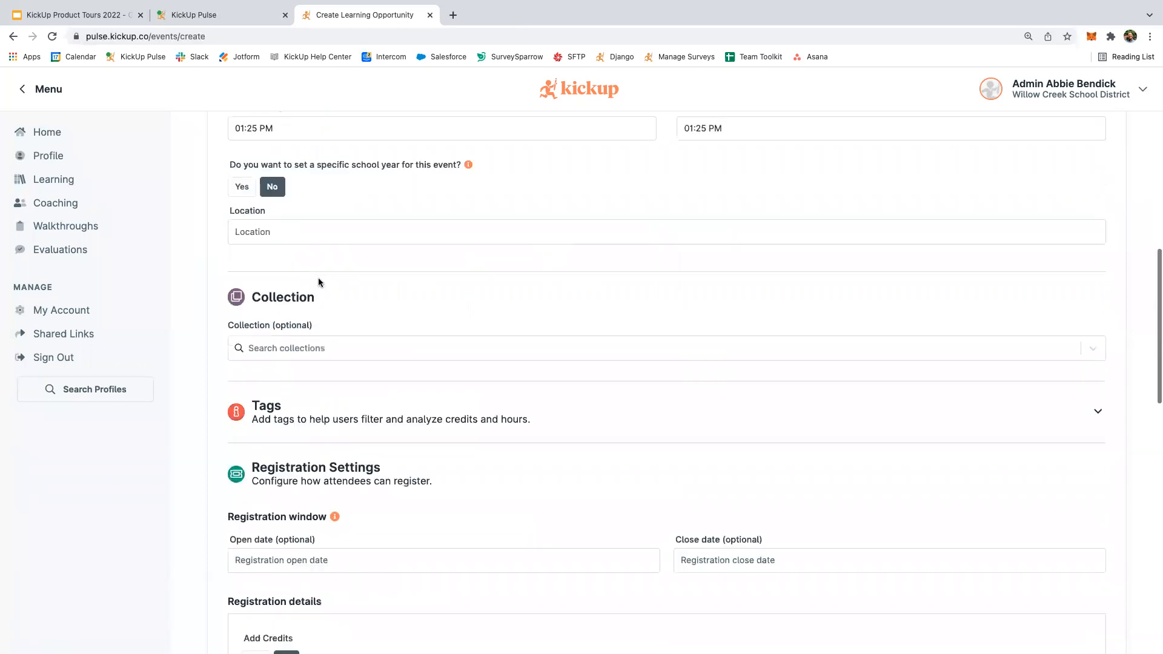
{"action": "left_click", "coordinate": [261, 219]}
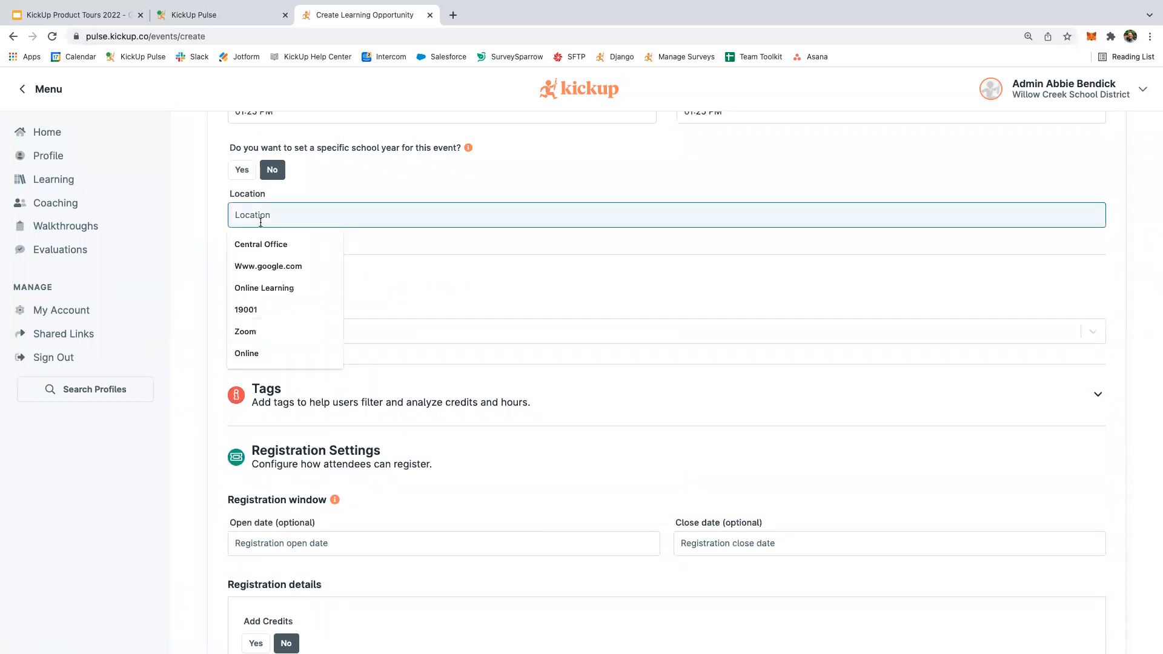
{"action": "left_click", "coordinate": [262, 243]}
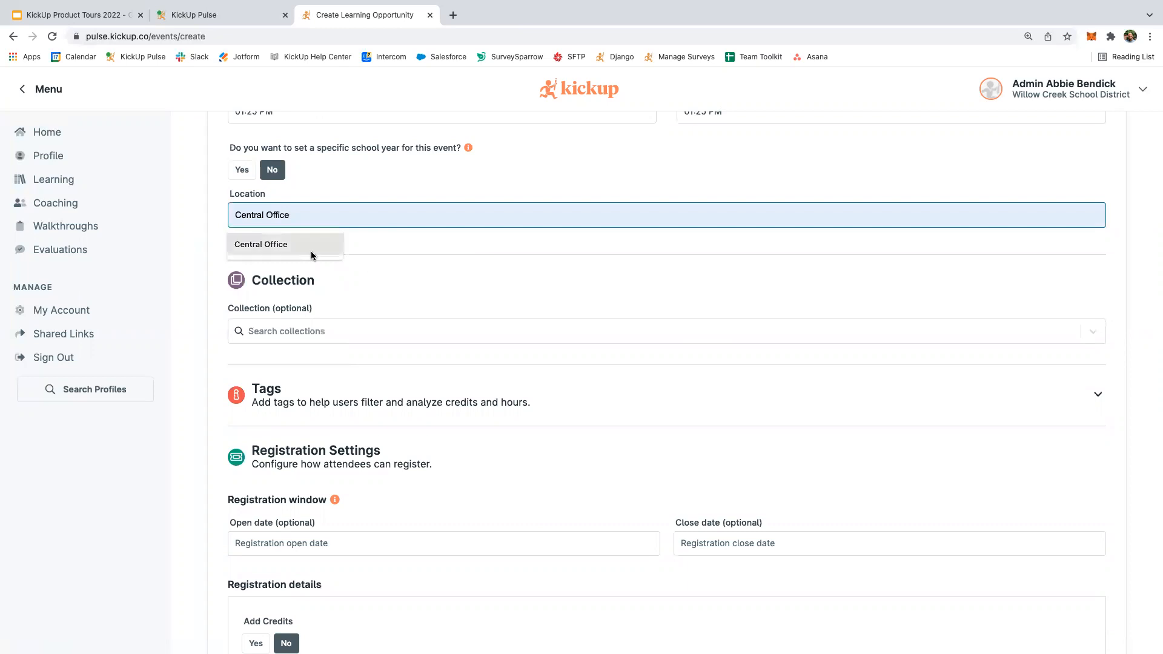
{"action": "scroll", "coordinate": [390, 260], "scroll_direction": "down", "scroll_amount": 1}
{"action": "scroll", "coordinate": [391, 254], "scroll_direction": "down", "scroll_amount": 1}
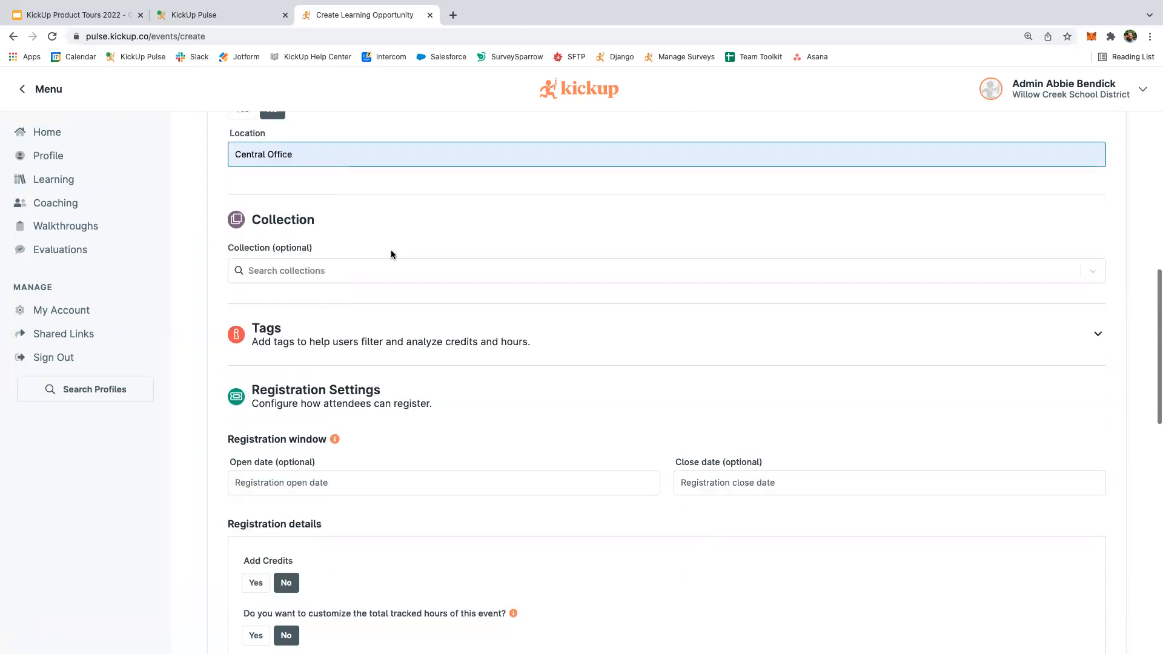
{"action": "scroll", "coordinate": [390, 249], "scroll_direction": "down", "scroll_amount": 1}
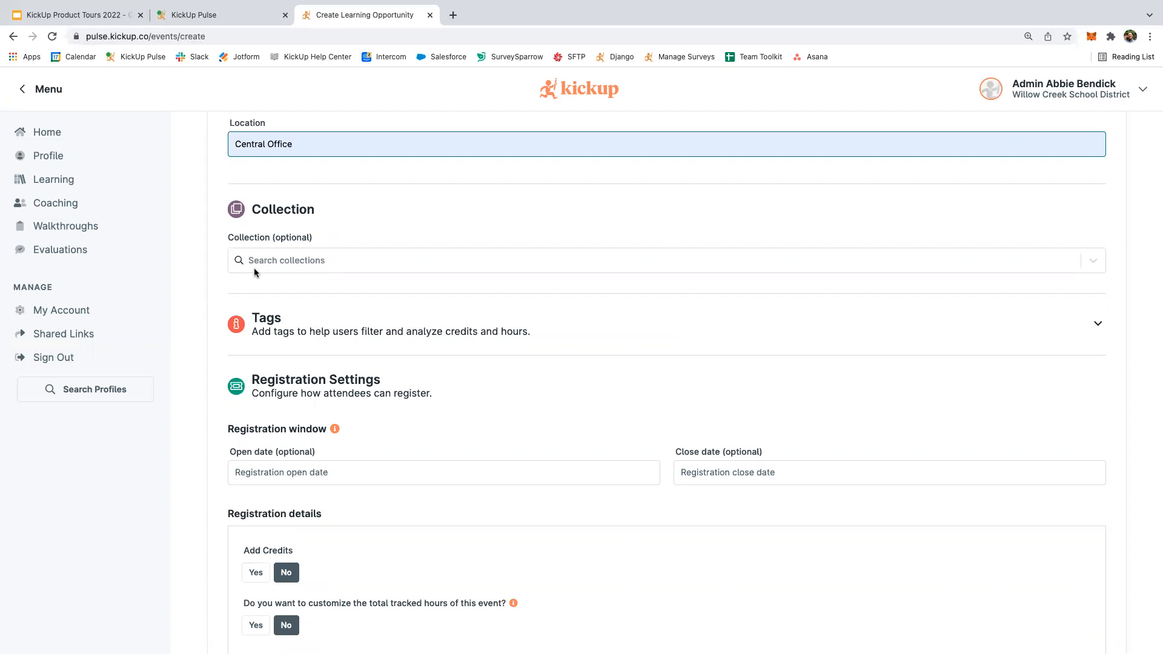
{"action": "scroll", "coordinate": [253, 272], "scroll_direction": "down", "scroll_amount": 1}
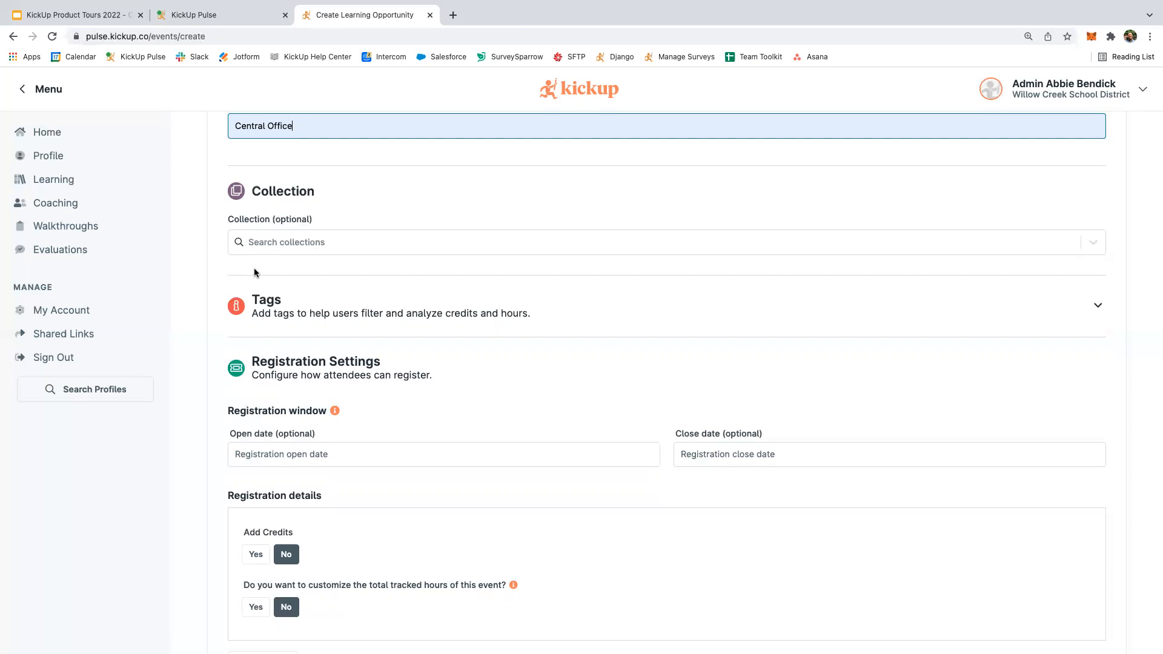
{"action": "scroll", "coordinate": [272, 306], "scroll_direction": "down", "scroll_amount": 1}
Expand the Tags section and tick Math under Content Focus.
{"action": "left_click", "coordinate": [272, 301]}
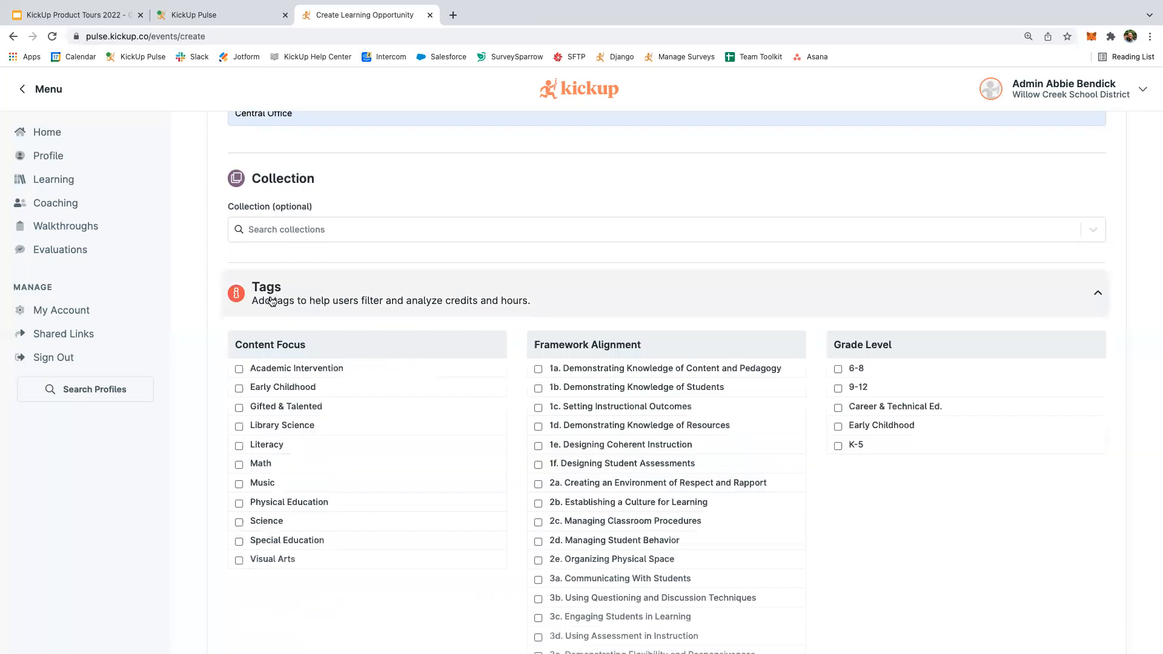
{"action": "scroll", "coordinate": [270, 295], "scroll_direction": "down", "scroll_amount": 2}
{"action": "scroll", "coordinate": [270, 296], "scroll_direction": "down", "scroll_amount": 2}
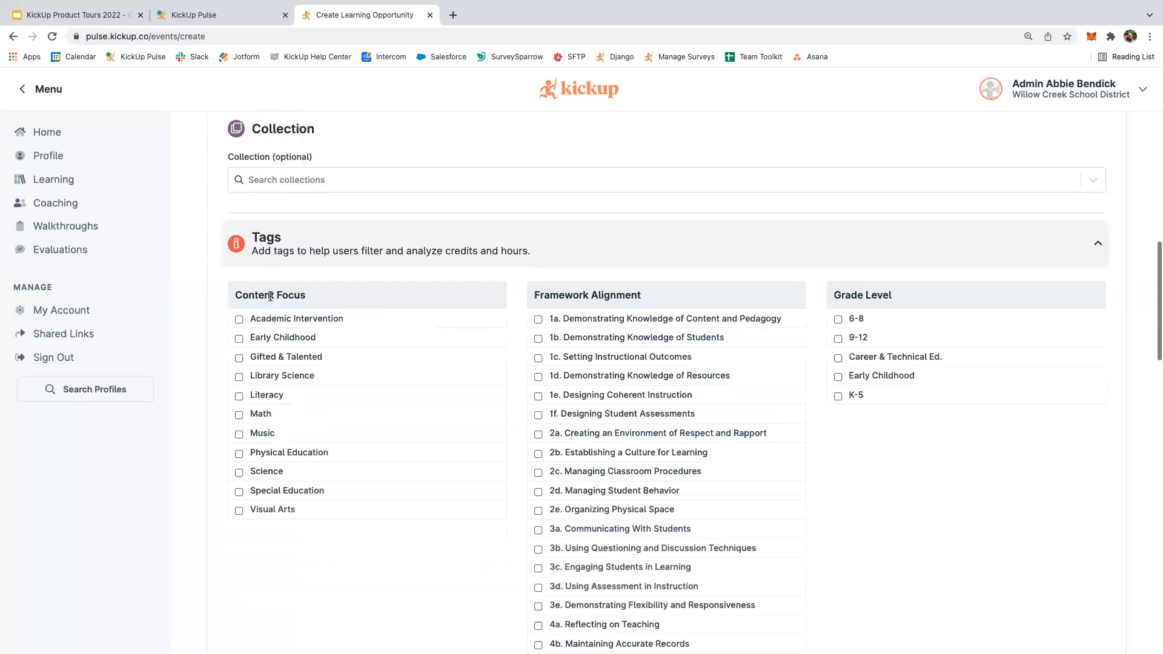
{"action": "scroll", "coordinate": [324, 566], "scroll_direction": "down", "scroll_amount": 1}
{"action": "scroll", "coordinate": [324, 567], "scroll_direction": "down", "scroll_amount": 1}
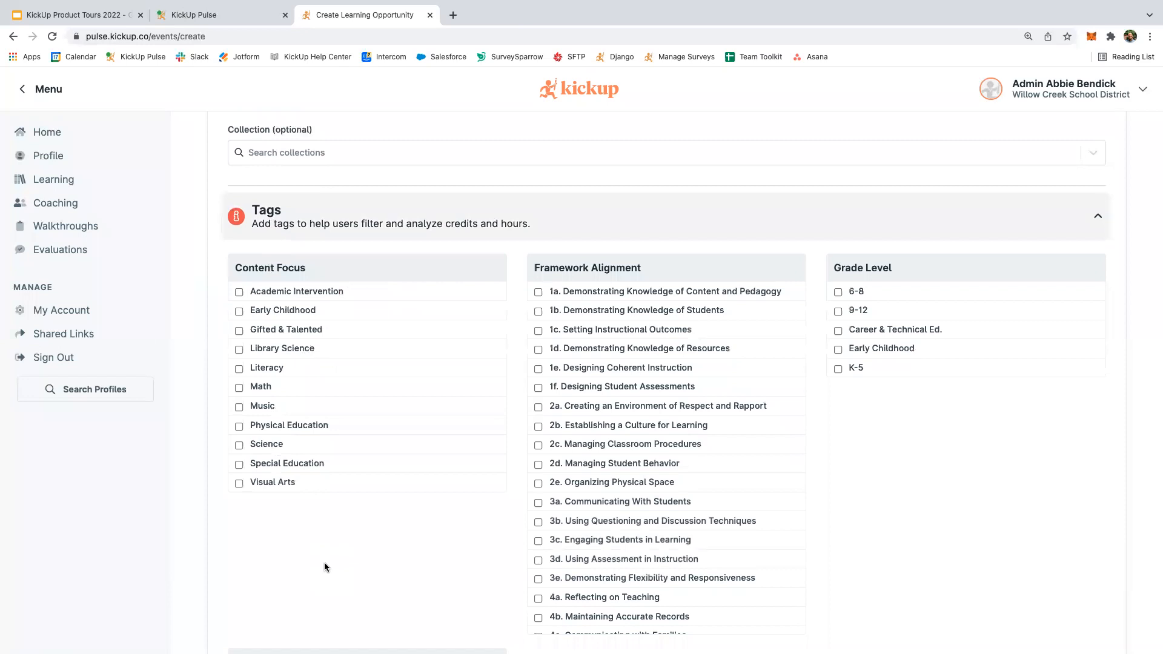
{"action": "scroll", "coordinate": [331, 549], "scroll_direction": "down", "scroll_amount": 1}
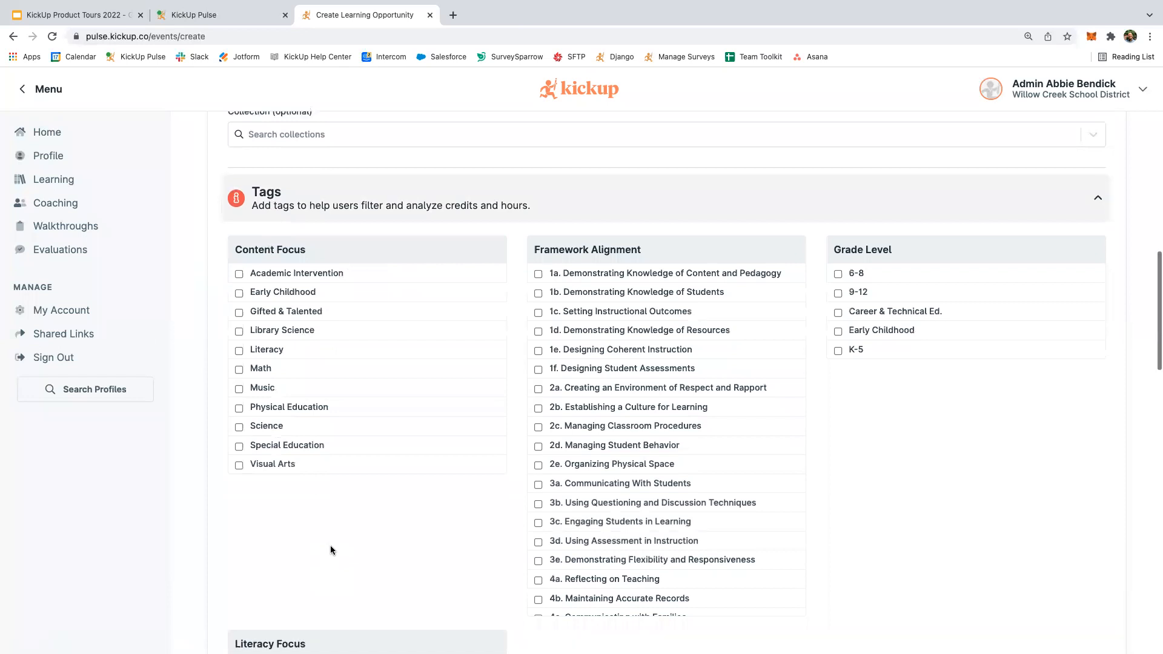
{"action": "scroll", "coordinate": [330, 550], "scroll_direction": "down", "scroll_amount": 2}
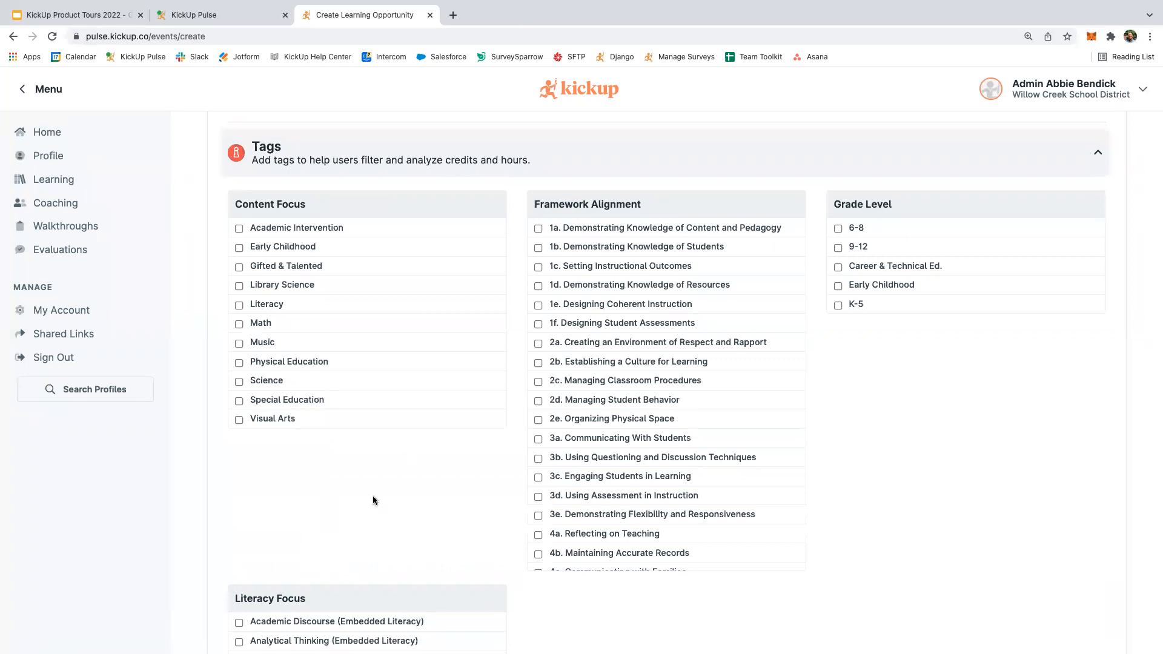
{"action": "scroll", "coordinate": [372, 500], "scroll_direction": "down", "scroll_amount": 1}
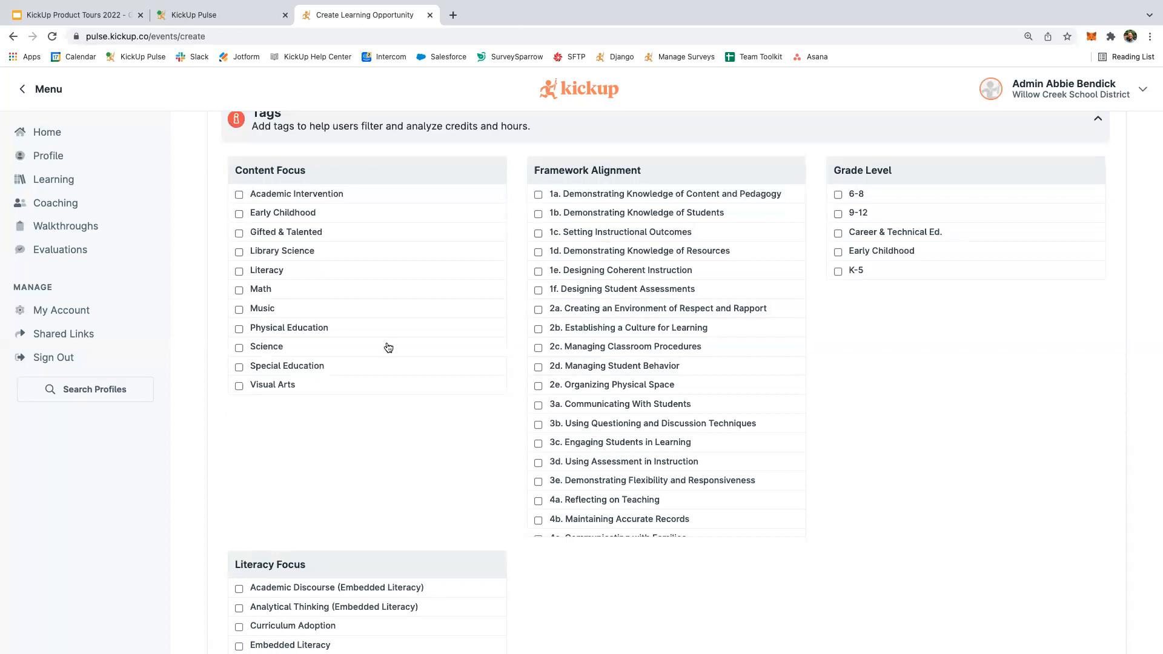
{"action": "left_click", "coordinate": [239, 291]}
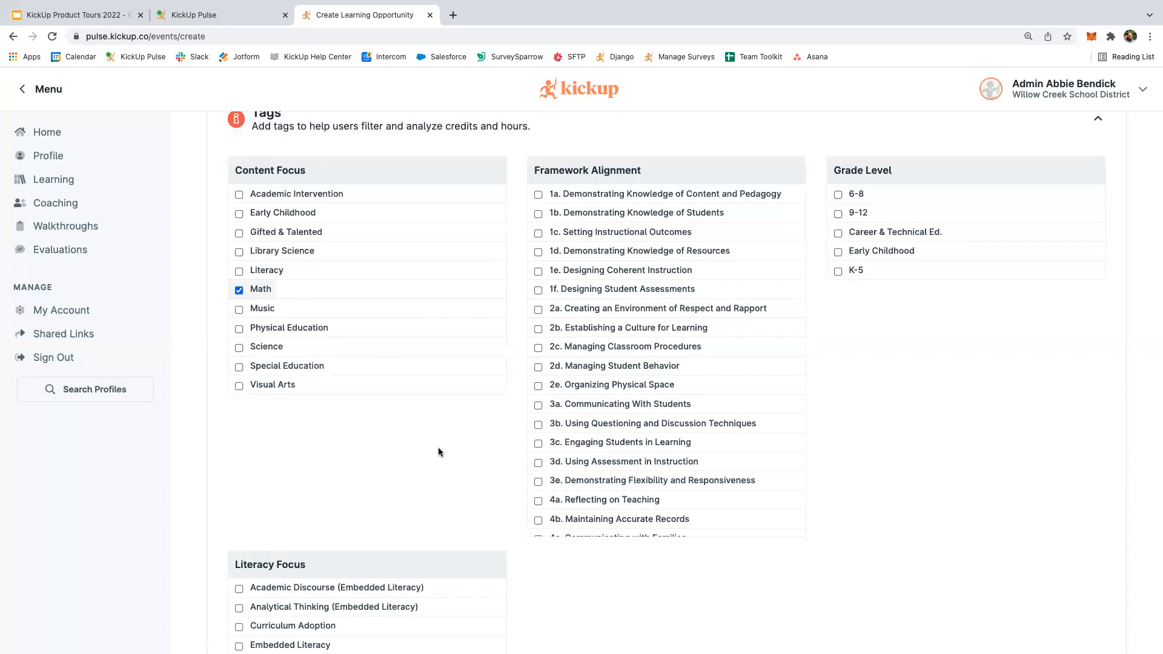
{"action": "scroll", "coordinate": [439, 449], "scroll_direction": "down", "scroll_amount": 1}
Scroll through the Tags section to check Math is the only Content Focus tag.
{"action": "scroll", "coordinate": [438, 451], "scroll_direction": "up", "scroll_amount": 1}
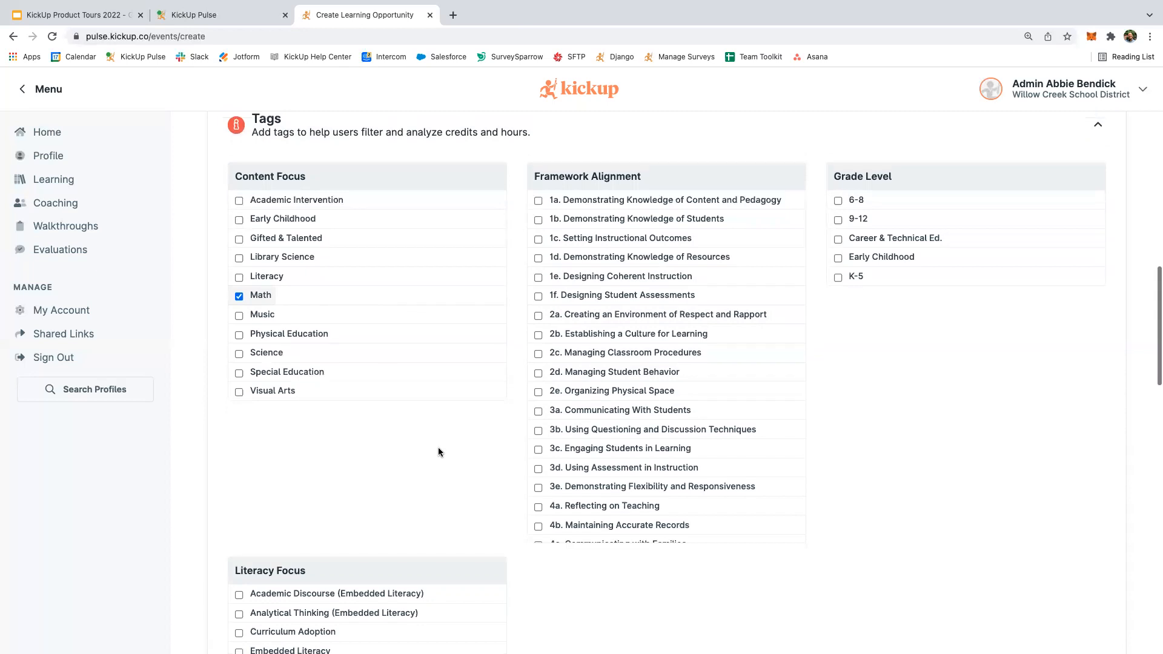
{"action": "scroll", "coordinate": [188, 415], "scroll_direction": "up", "scroll_amount": 2}
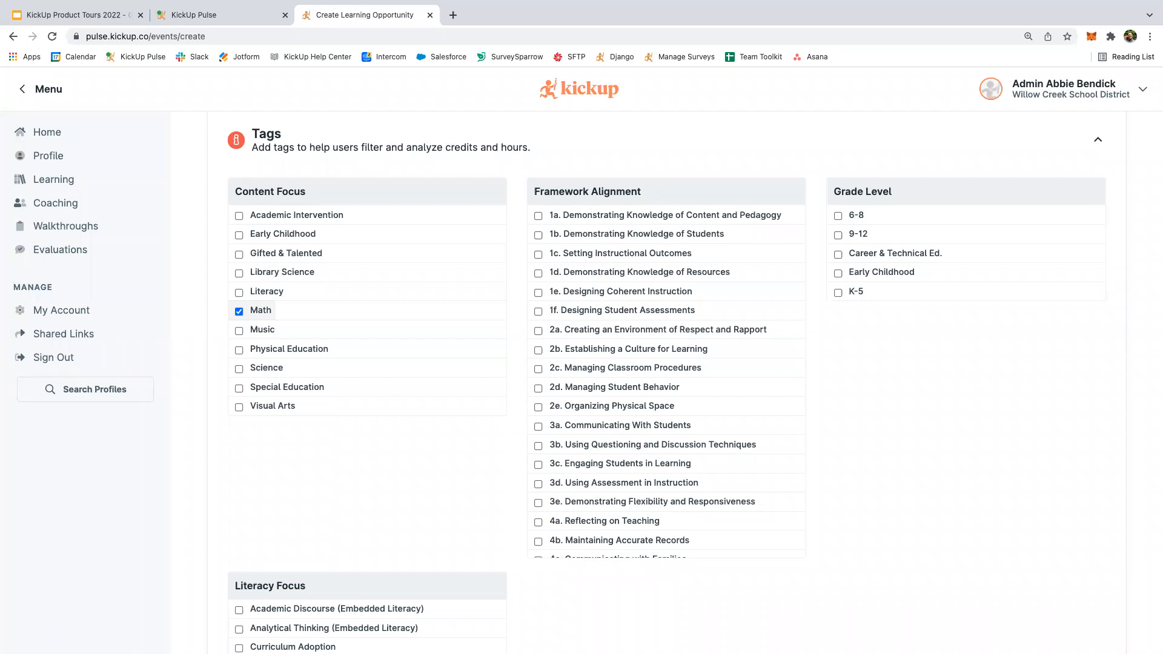
{"action": "scroll", "coordinate": [456, 474], "scroll_direction": "down", "scroll_amount": 1}
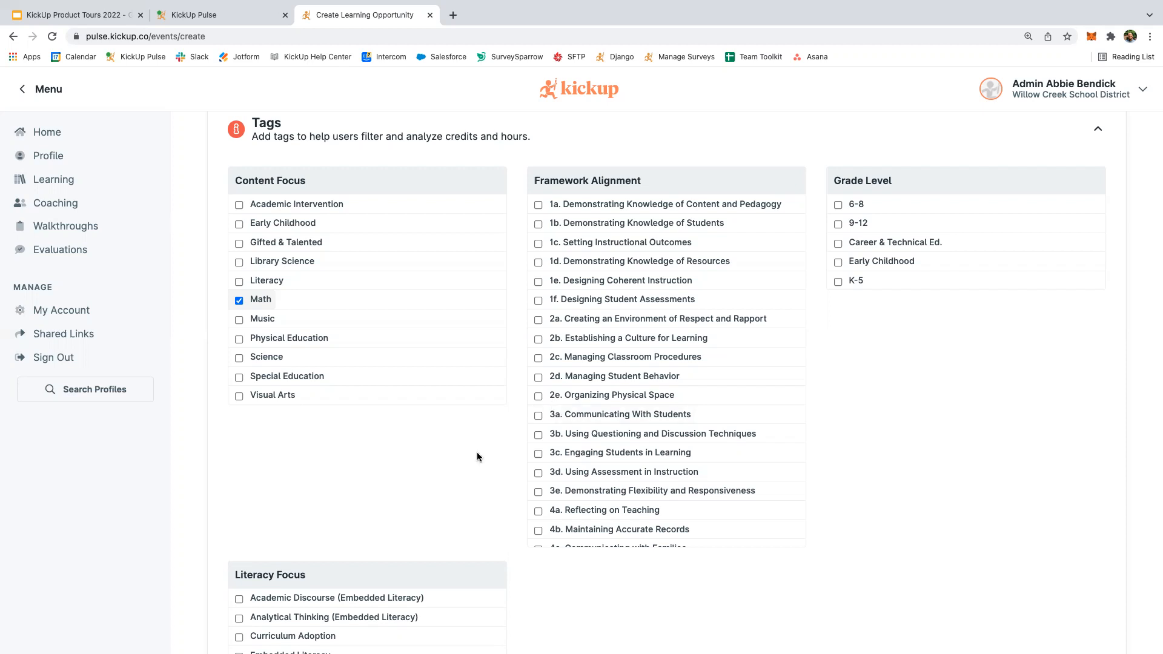
{"action": "scroll", "coordinate": [477, 457], "scroll_direction": "down", "scroll_amount": 1}
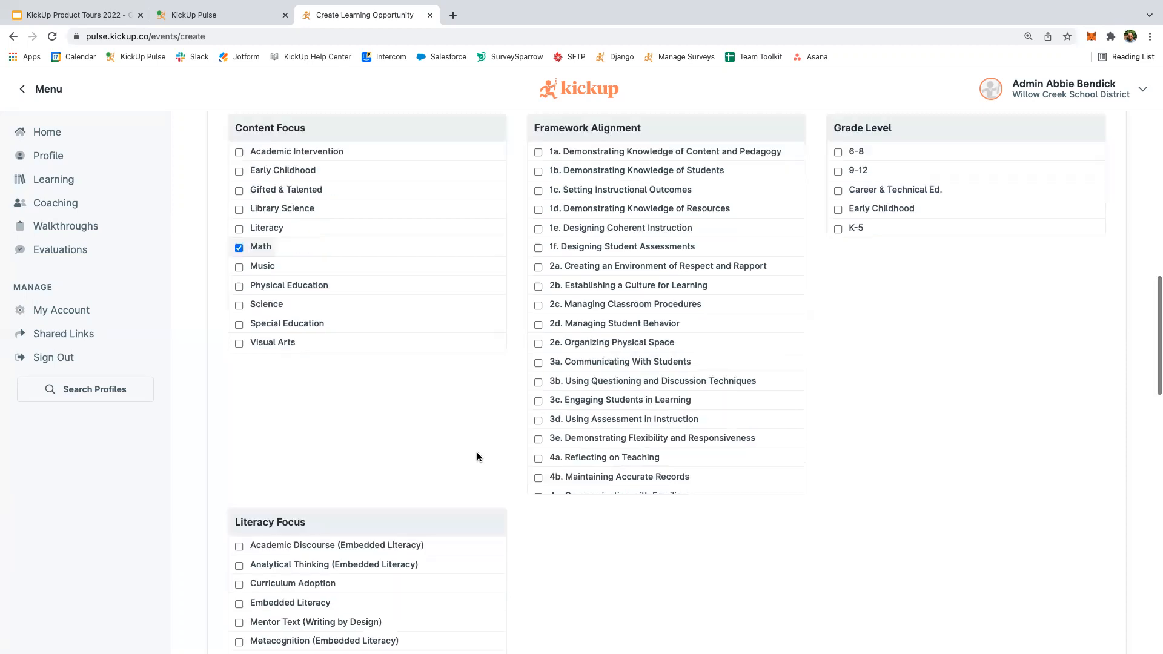
{"action": "scroll", "coordinate": [477, 457], "scroll_direction": "down", "scroll_amount": 2}
{"action": "scroll", "coordinate": [478, 458], "scroll_direction": "up", "scroll_amount": 1}
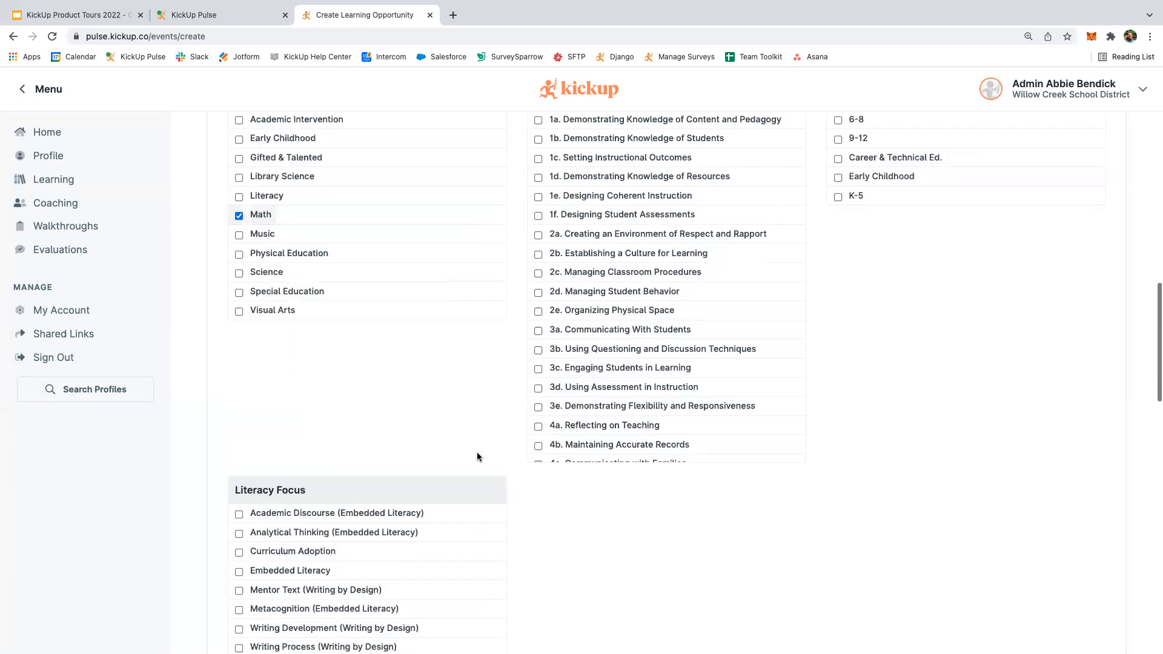
{"action": "scroll", "coordinate": [477, 457], "scroll_direction": "down", "scroll_amount": 2}
{"action": "scroll", "coordinate": [559, 534], "scroll_direction": "down", "scroll_amount": 8}
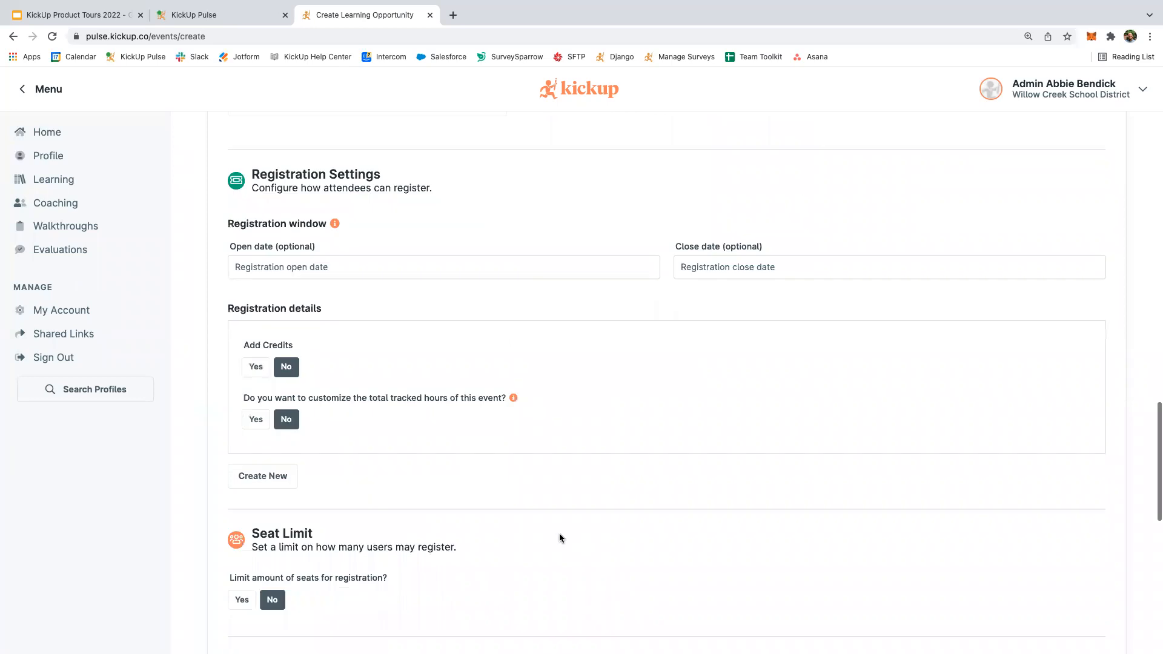
{"action": "scroll", "coordinate": [559, 534], "scroll_direction": "up", "scroll_amount": 1}
{"action": "scroll", "coordinate": [559, 534], "scroll_direction": "down", "scroll_amount": 1}
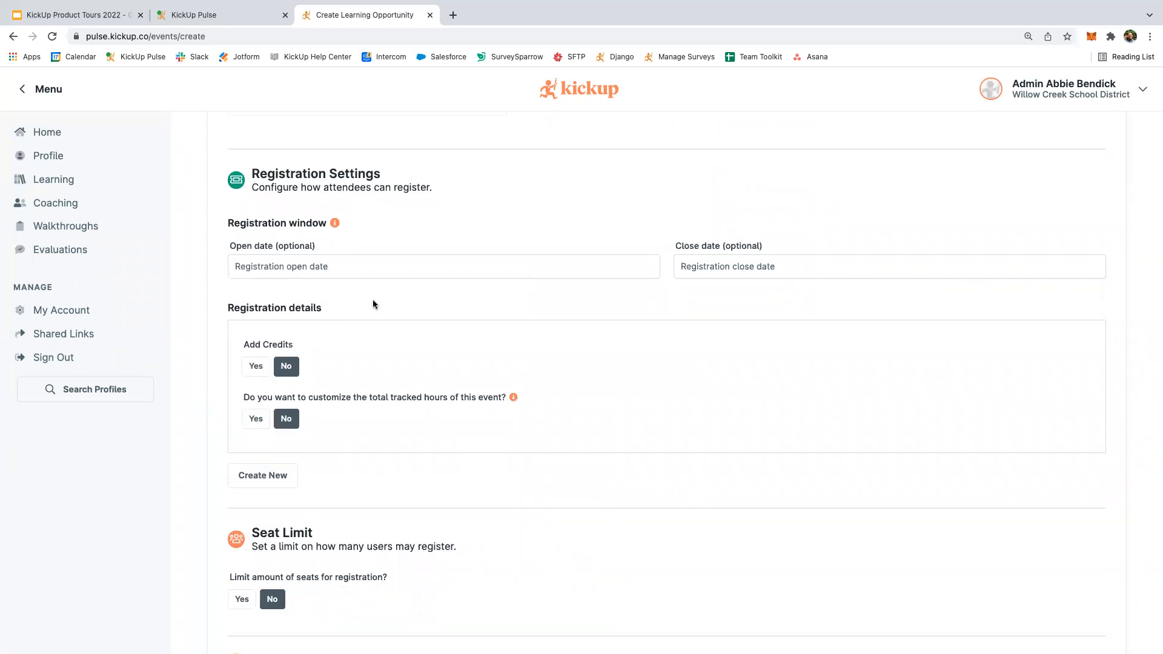
{"action": "scroll", "coordinate": [372, 302], "scroll_direction": "down", "scroll_amount": 3}
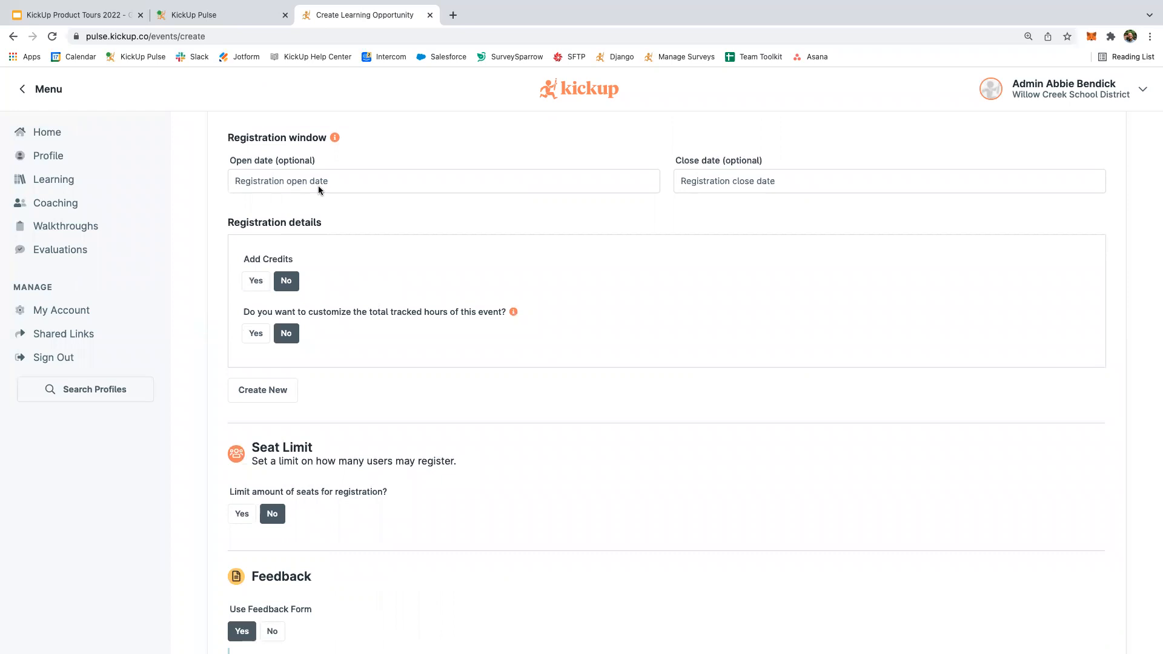
{"action": "scroll", "coordinate": [333, 269], "scroll_direction": "down", "scroll_amount": 1}
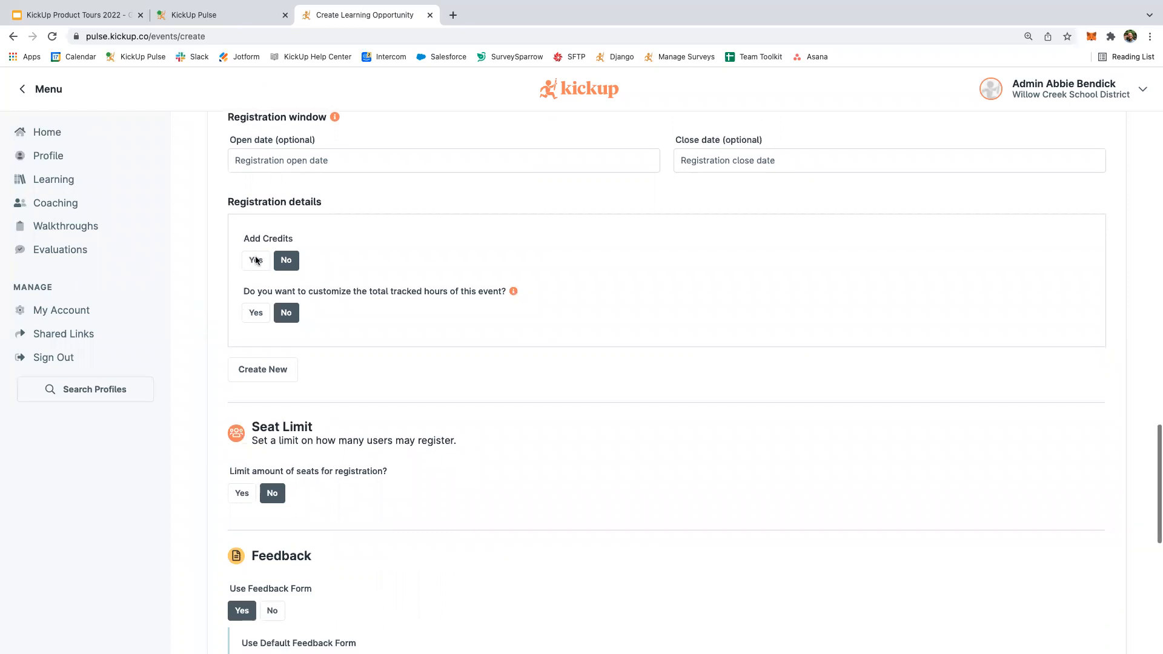
{"action": "scroll", "coordinate": [255, 261], "scroll_direction": "down", "scroll_amount": 1}
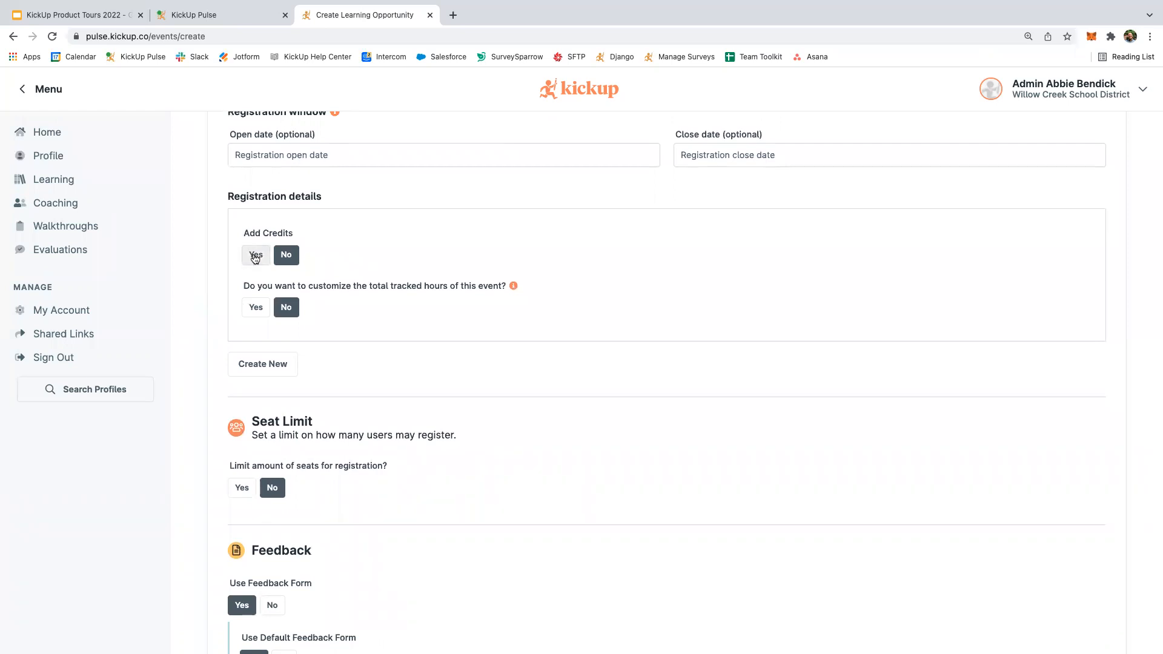
{"action": "left_click", "coordinate": [255, 257]}
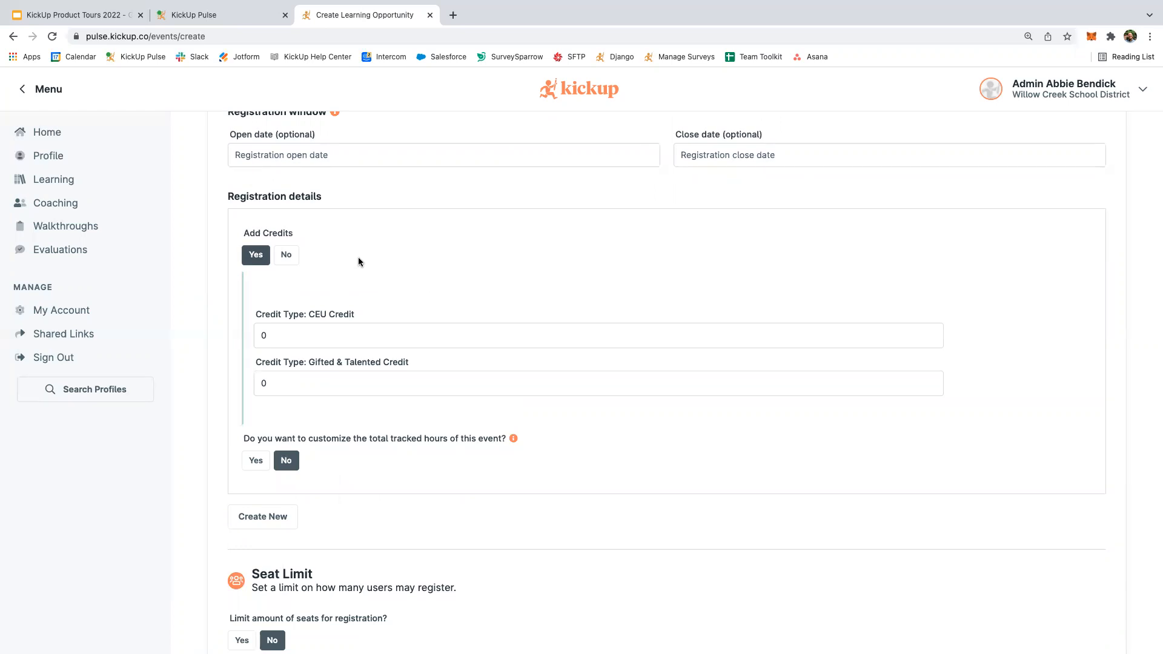
{"action": "scroll", "coordinate": [359, 258], "scroll_direction": "down", "scroll_amount": 1}
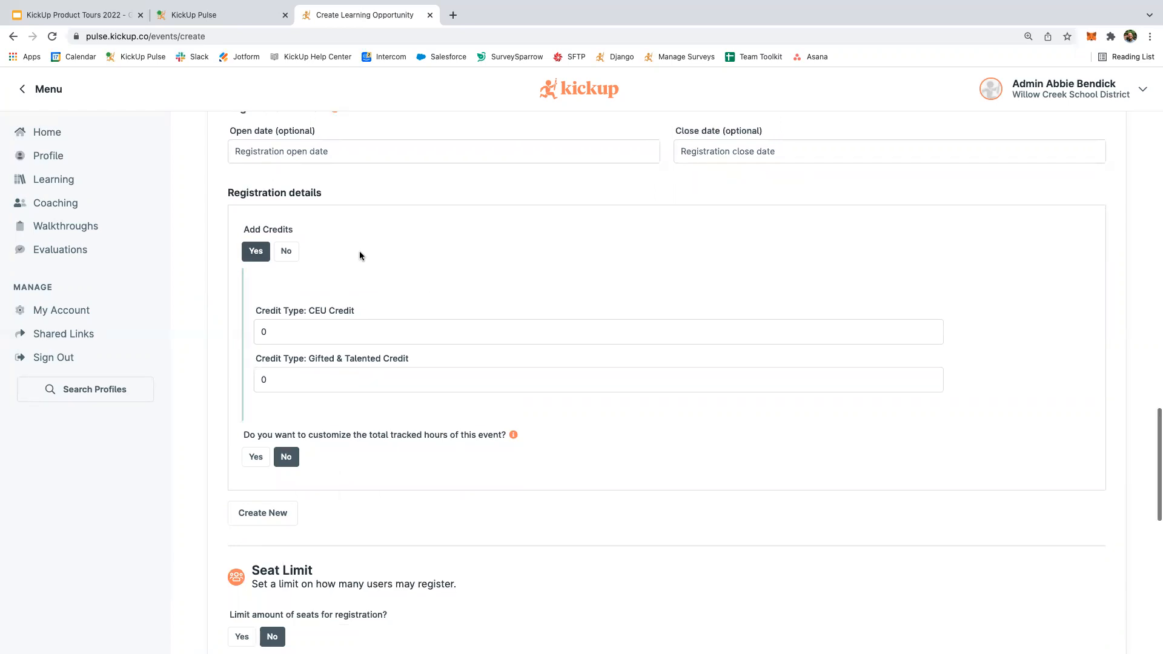
{"action": "scroll", "coordinate": [286, 186], "scroll_direction": "down", "scroll_amount": 2}
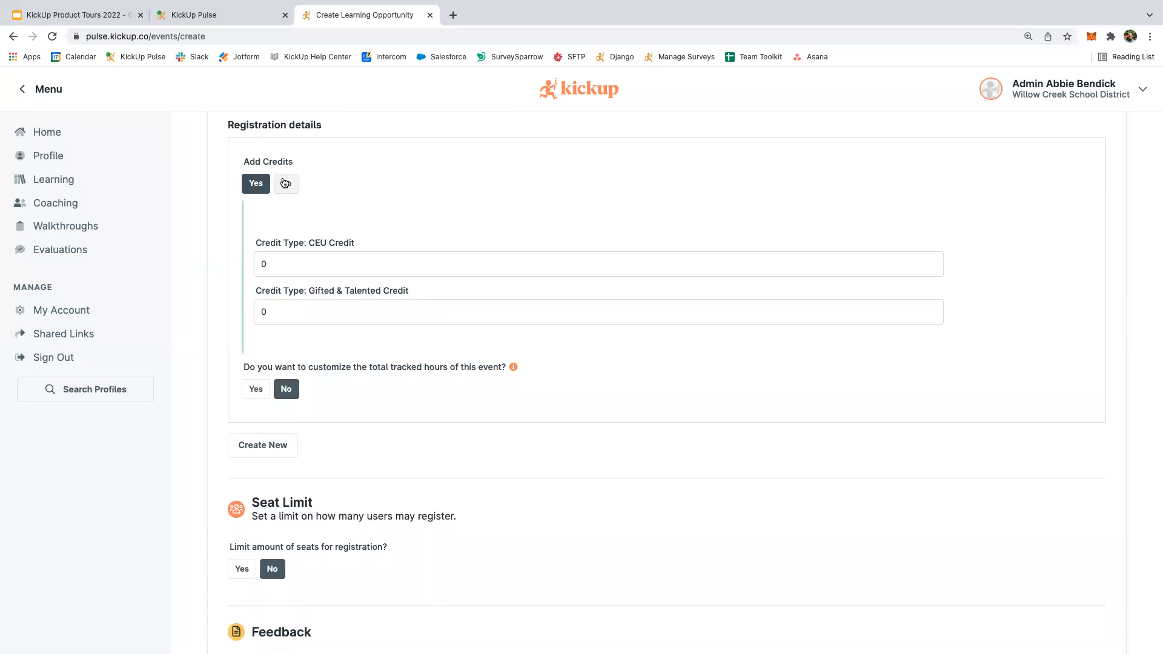
{"action": "left_click", "coordinate": [285, 183]}
{"action": "scroll", "coordinate": [335, 273], "scroll_direction": "down", "scroll_amount": 2}
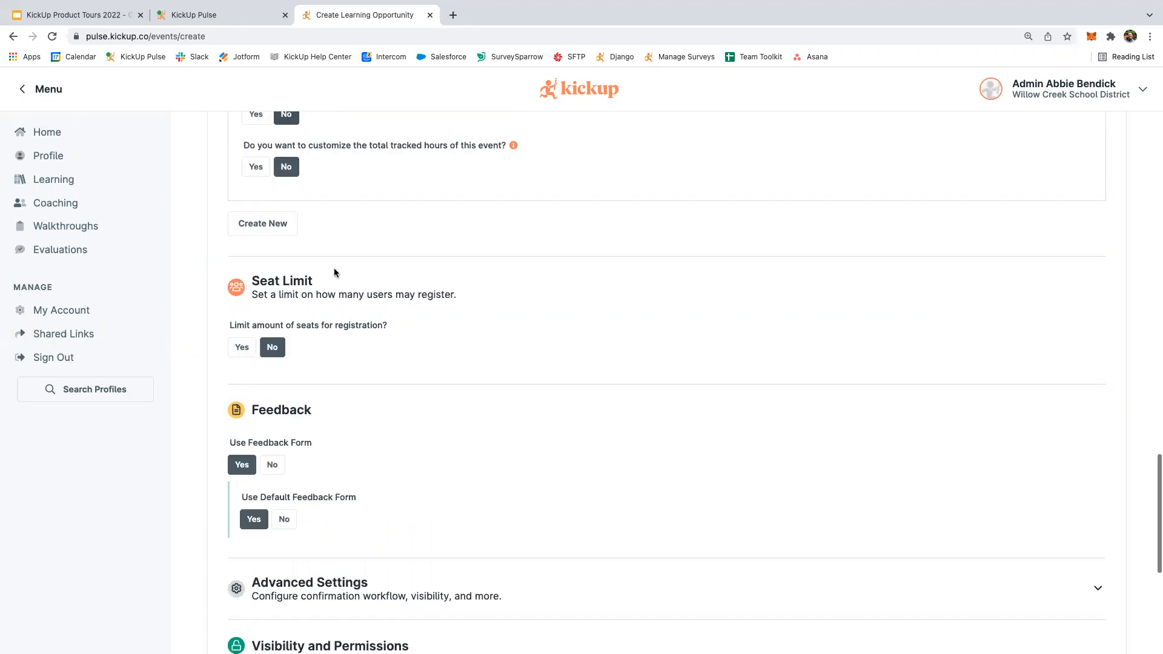
{"action": "scroll", "coordinate": [335, 273], "scroll_direction": "down", "scroll_amount": 2}
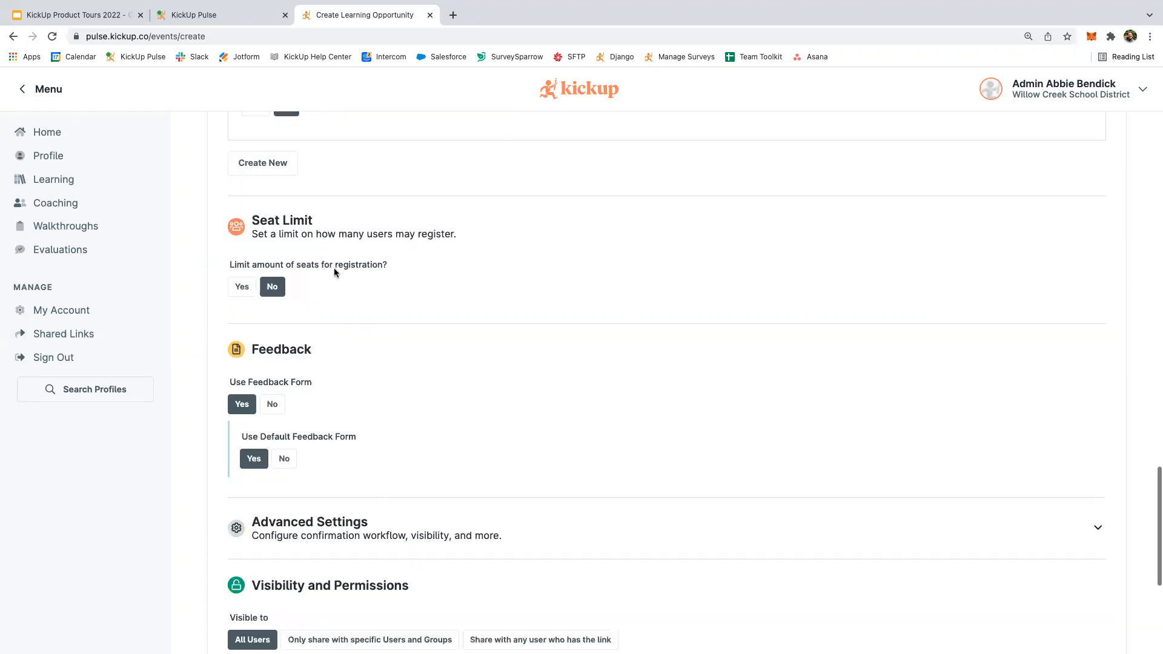
{"action": "left_click", "coordinate": [242, 279]}
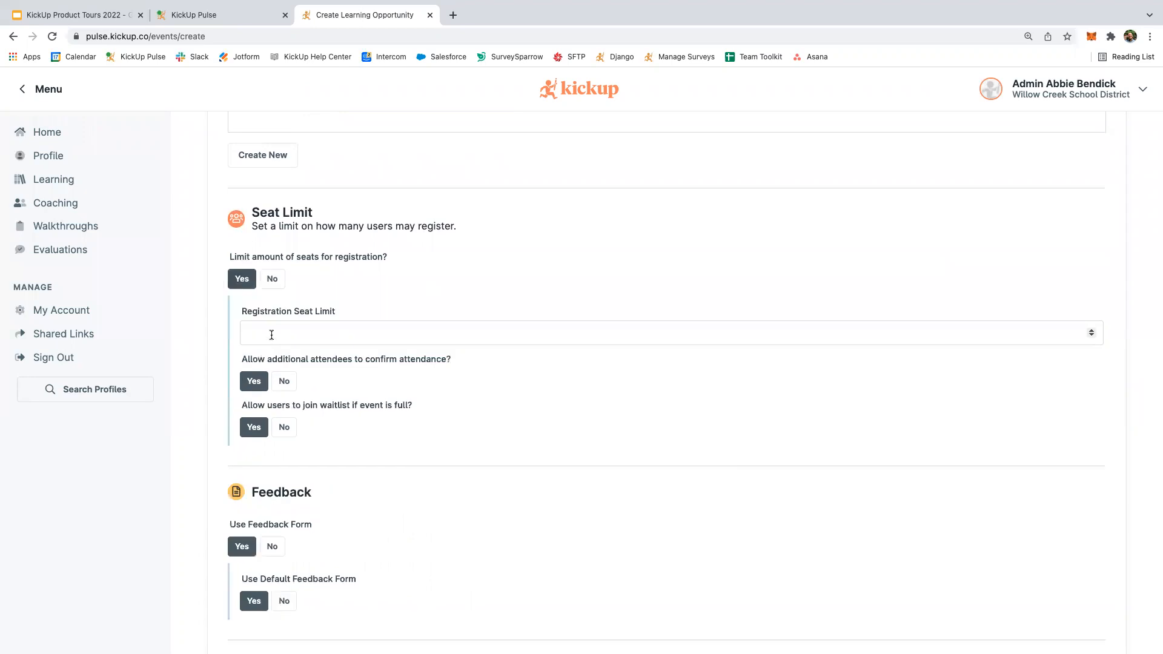
Enter 26 as the Registration Seat Limit, correcting an initial 25.
{"action": "left_click", "coordinate": [271, 335]}
{"action": "type", "text": "25"}
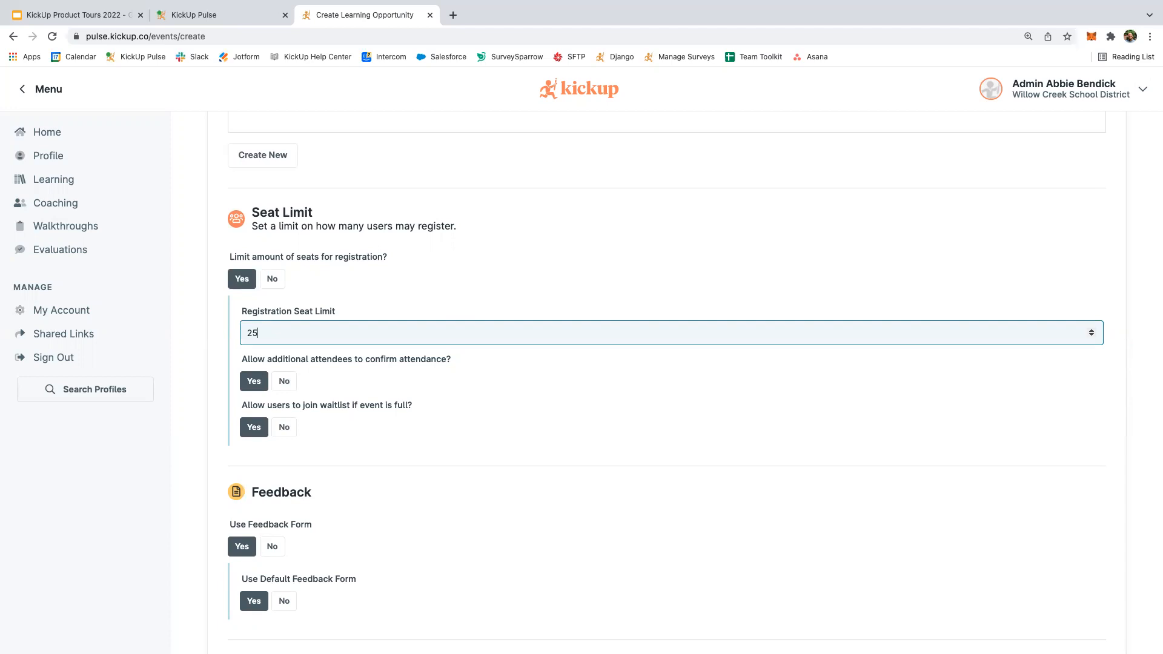
{"action": "key", "text": "BackSpace"}
{"action": "type", "text": "6"}
{"action": "scroll", "coordinate": [411, 349], "scroll_direction": "down", "scroll_amount": 2}
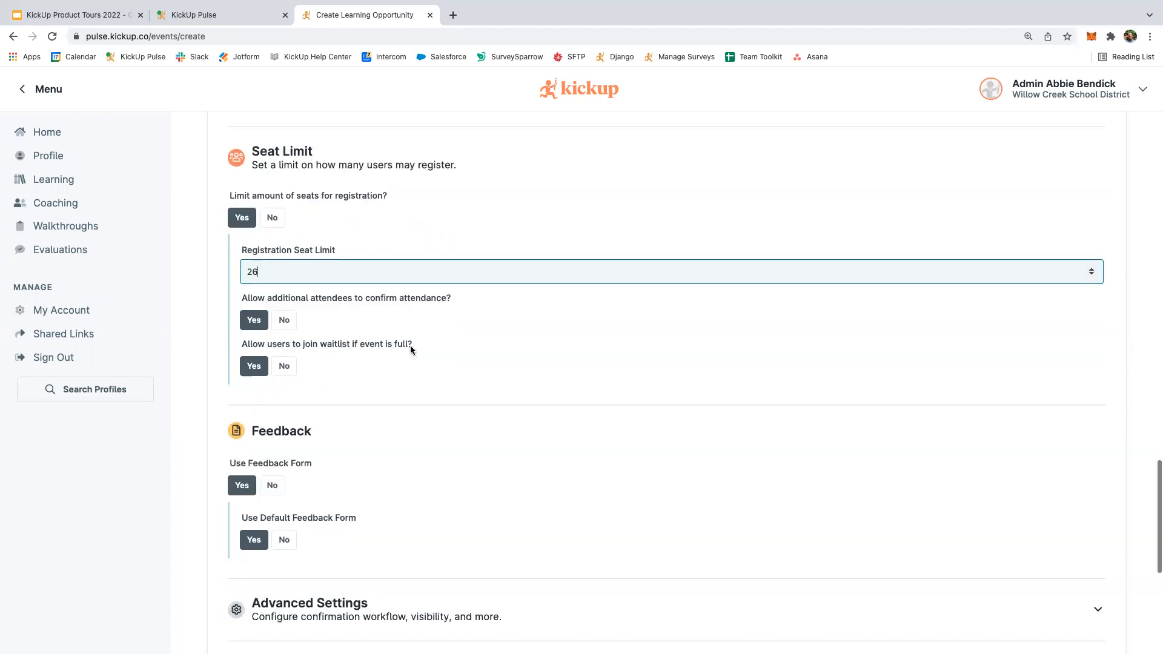
{"action": "scroll", "coordinate": [410, 350], "scroll_direction": "down", "scroll_amount": 2}
{"action": "scroll", "coordinate": [410, 349], "scroll_direction": "down", "scroll_amount": 2}
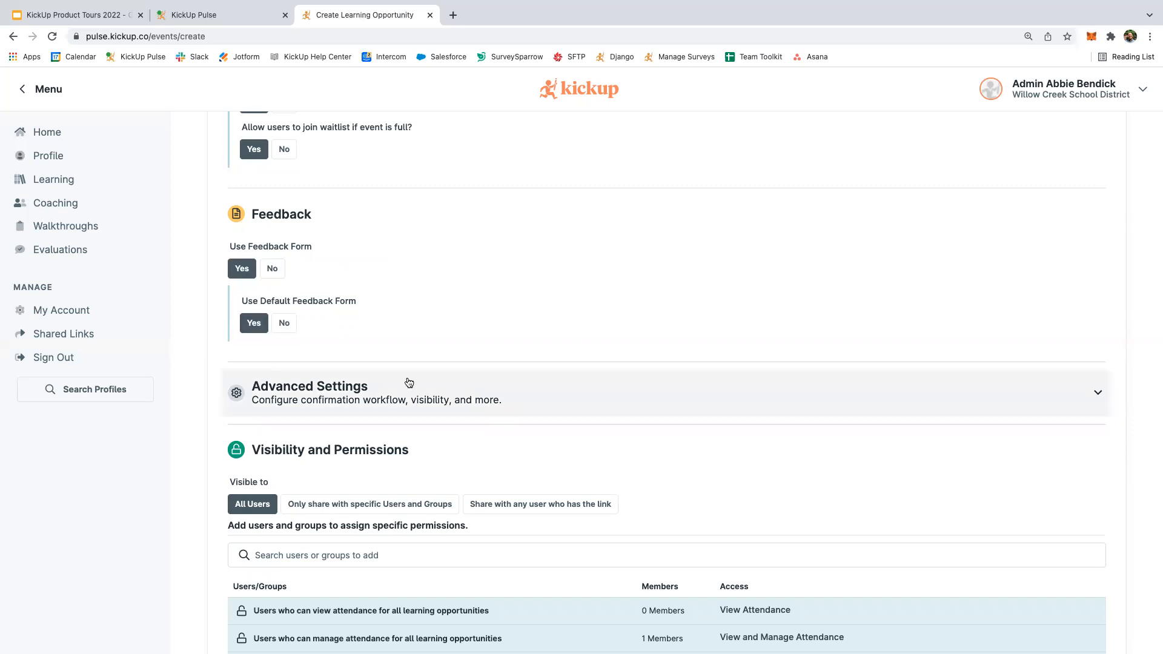
{"action": "scroll", "coordinate": [409, 383], "scroll_direction": "down", "scroll_amount": 3}
{"action": "scroll", "coordinate": [407, 381], "scroll_direction": "down", "scroll_amount": 3}
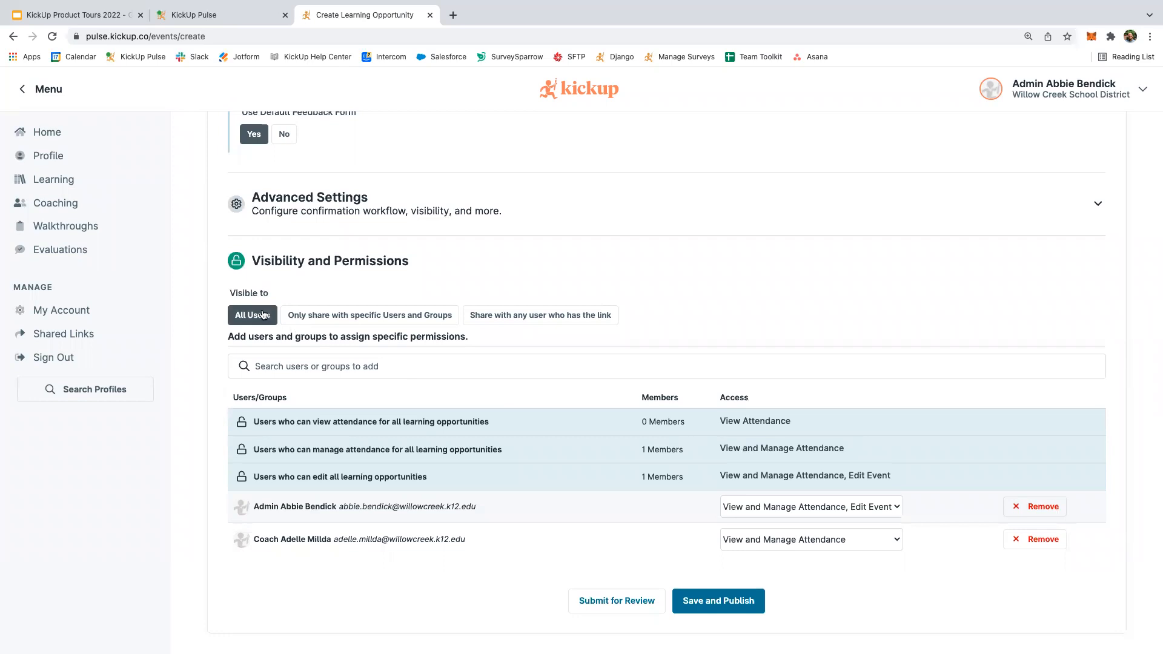
{"action": "left_click", "coordinate": [303, 325]}
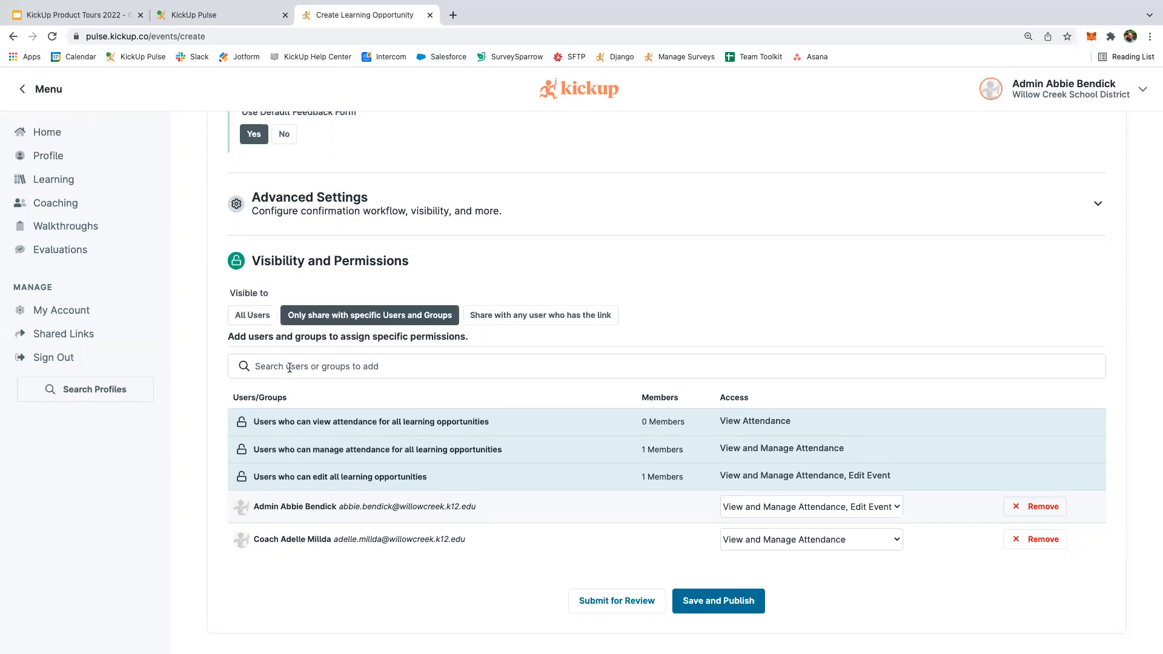
{"action": "left_click", "coordinate": [290, 368]}
{"action": "type", "text": "teache"}
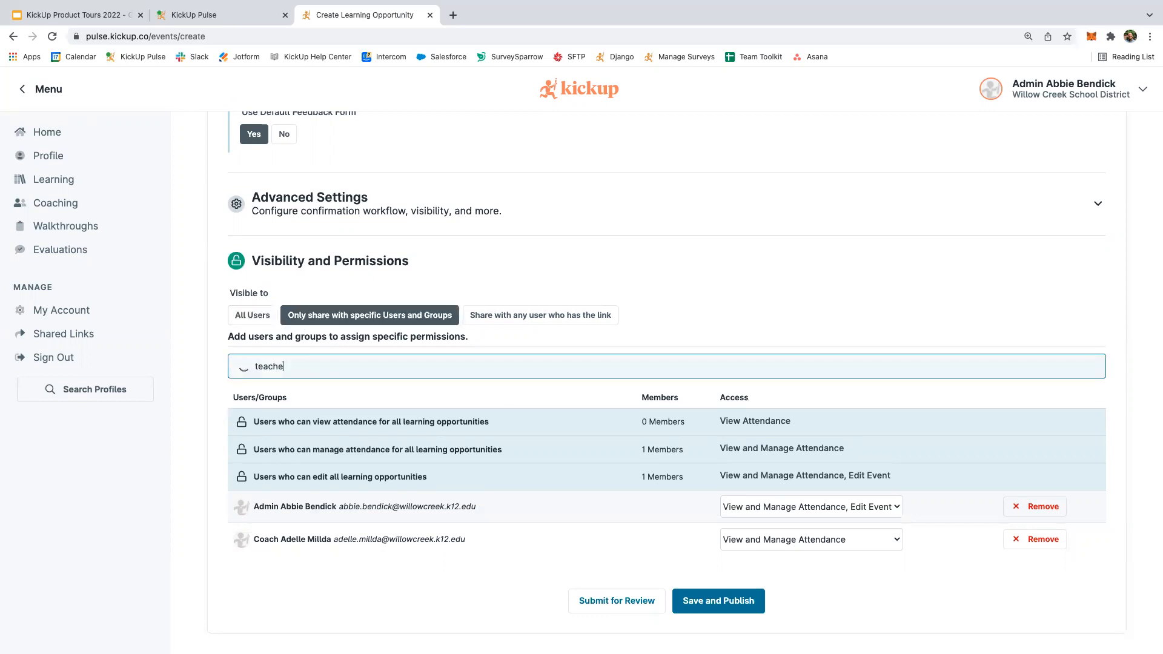
{"action": "type", "text": "r - math"}
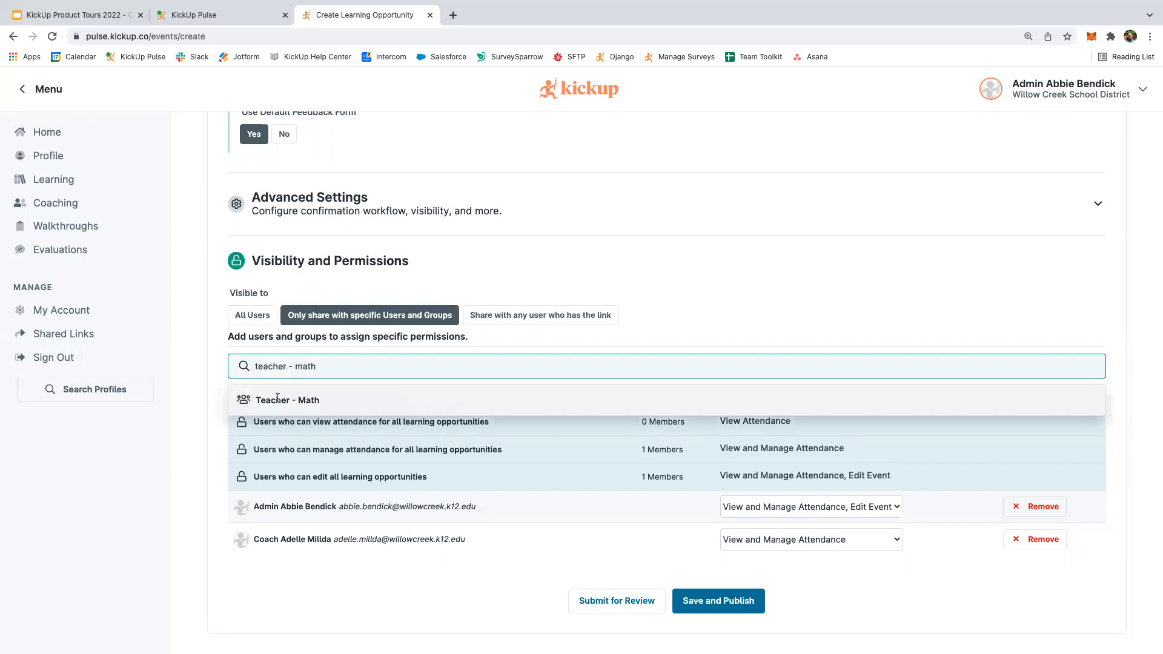
{"action": "left_click", "coordinate": [277, 398]}
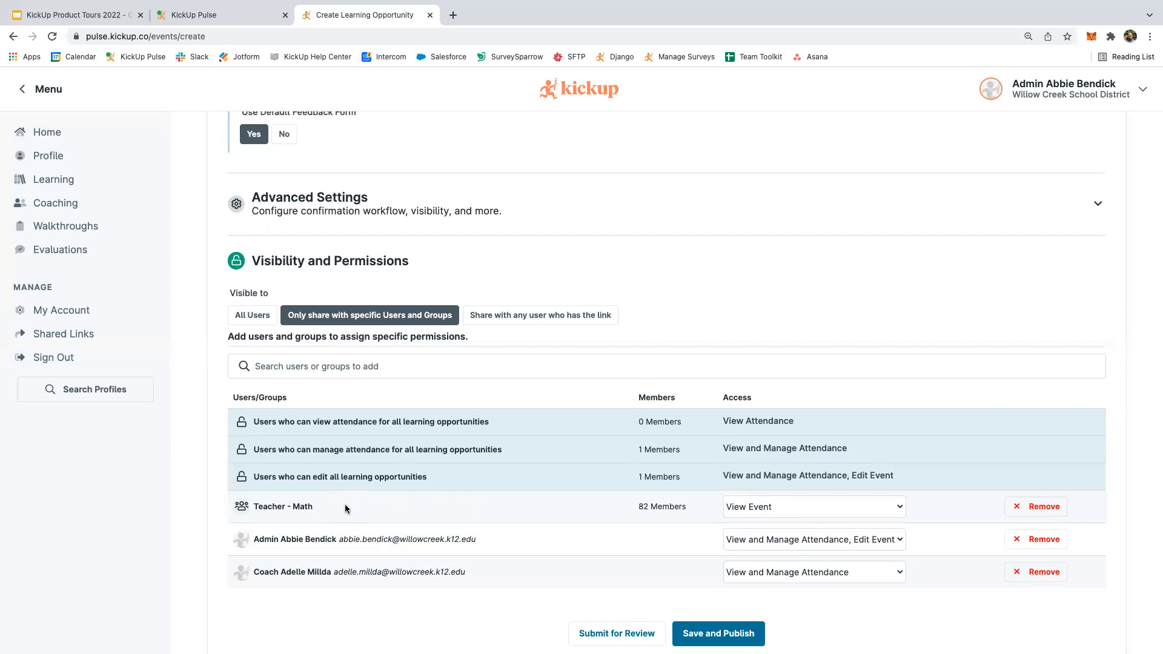
{"action": "left_click", "coordinate": [265, 320]}
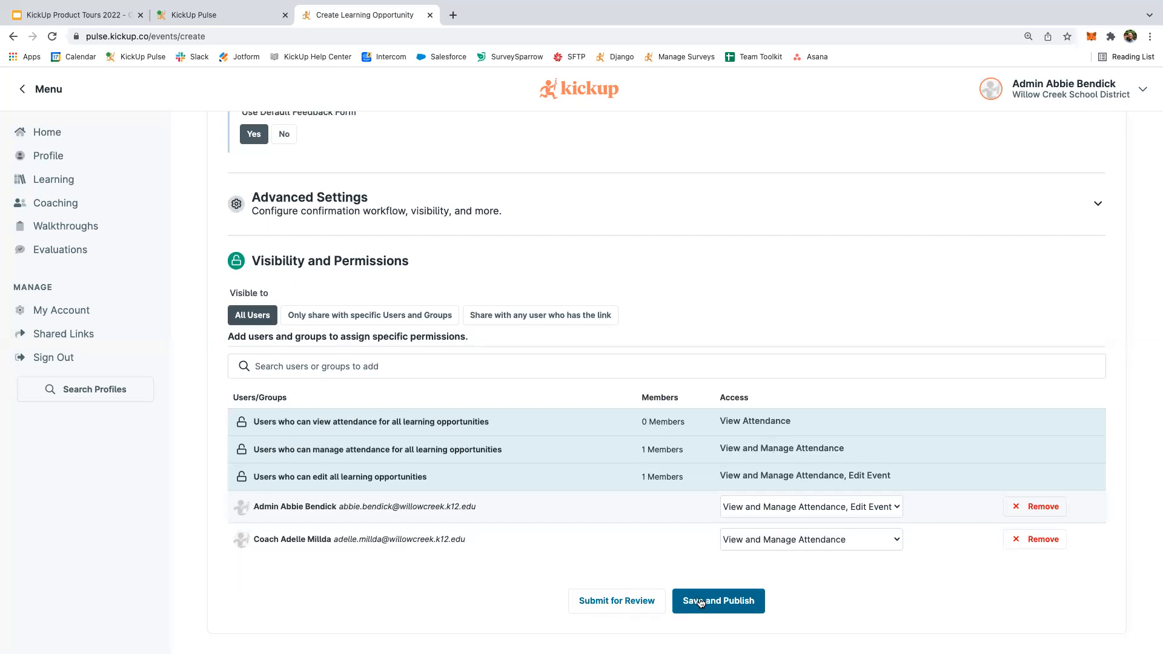
Save and publish the Math Professional Development event for February 18th, 2022 at Central Office.
{"action": "left_click", "coordinate": [700, 602]}
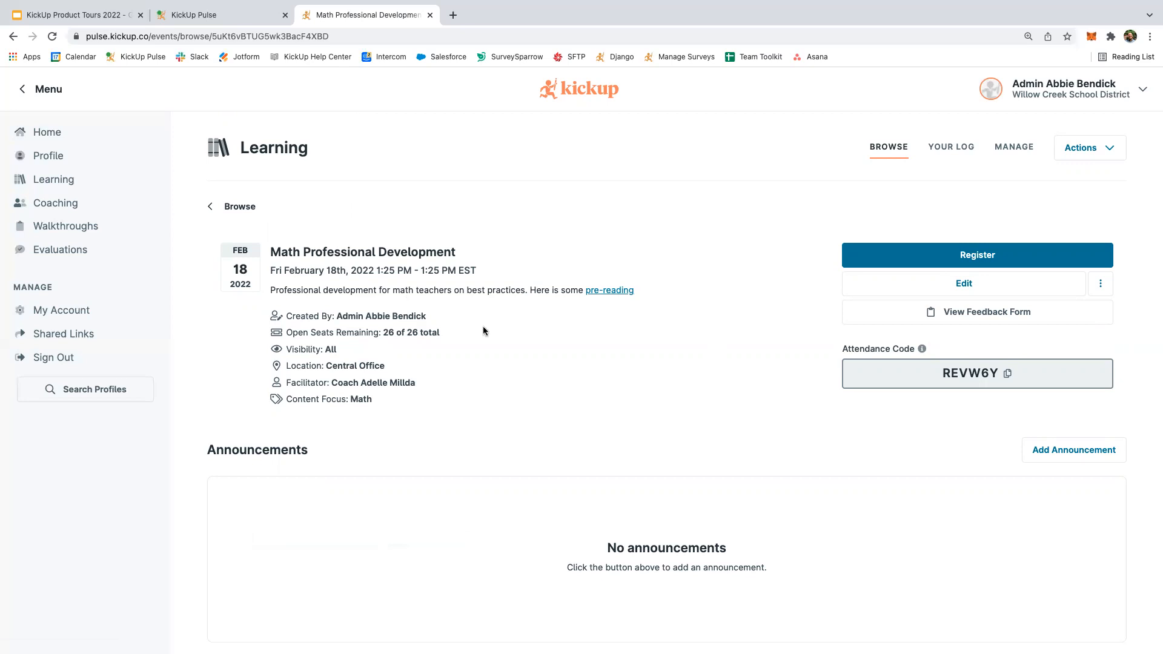
Look over the event page and its Actions menu, then copy the event's attendance code.
{"action": "scroll", "coordinate": [484, 330], "scroll_direction": "down", "scroll_amount": 2}
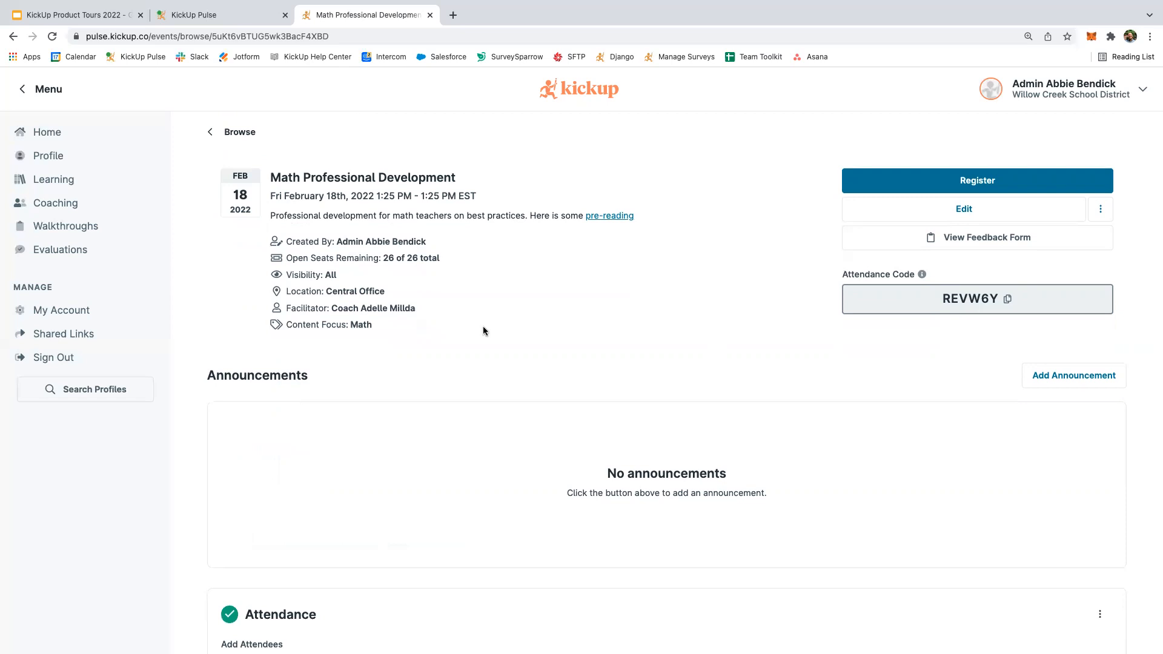
{"action": "scroll", "coordinate": [503, 309], "scroll_direction": "up", "scroll_amount": 2}
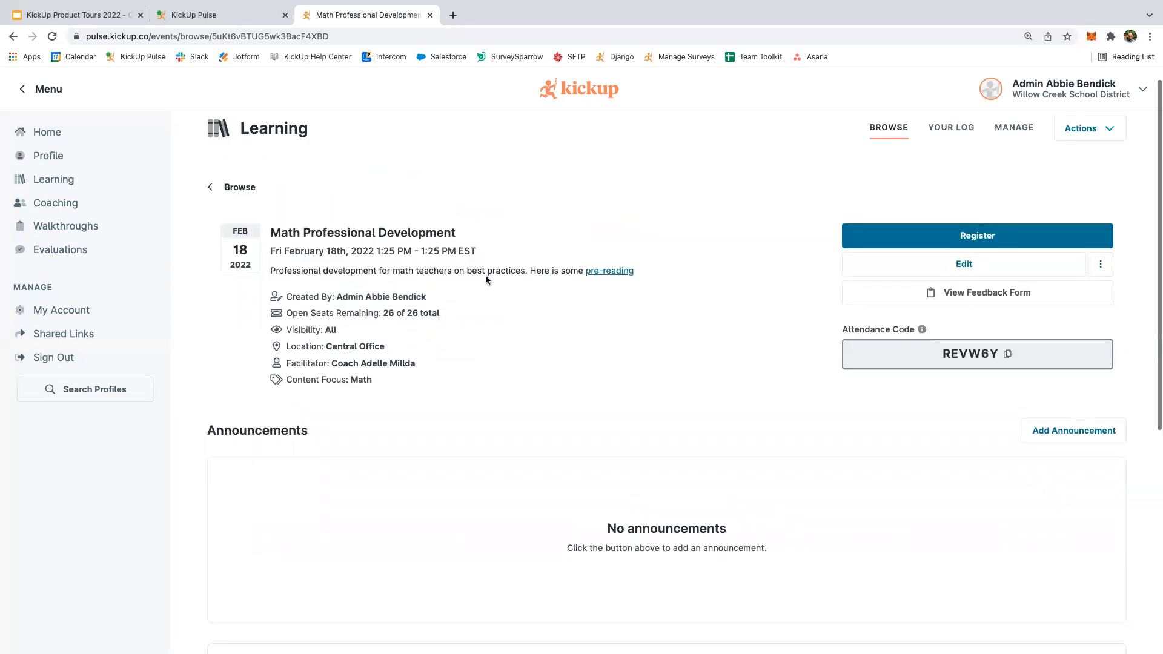
{"action": "scroll", "coordinate": [486, 279], "scroll_direction": "up", "scroll_amount": 1}
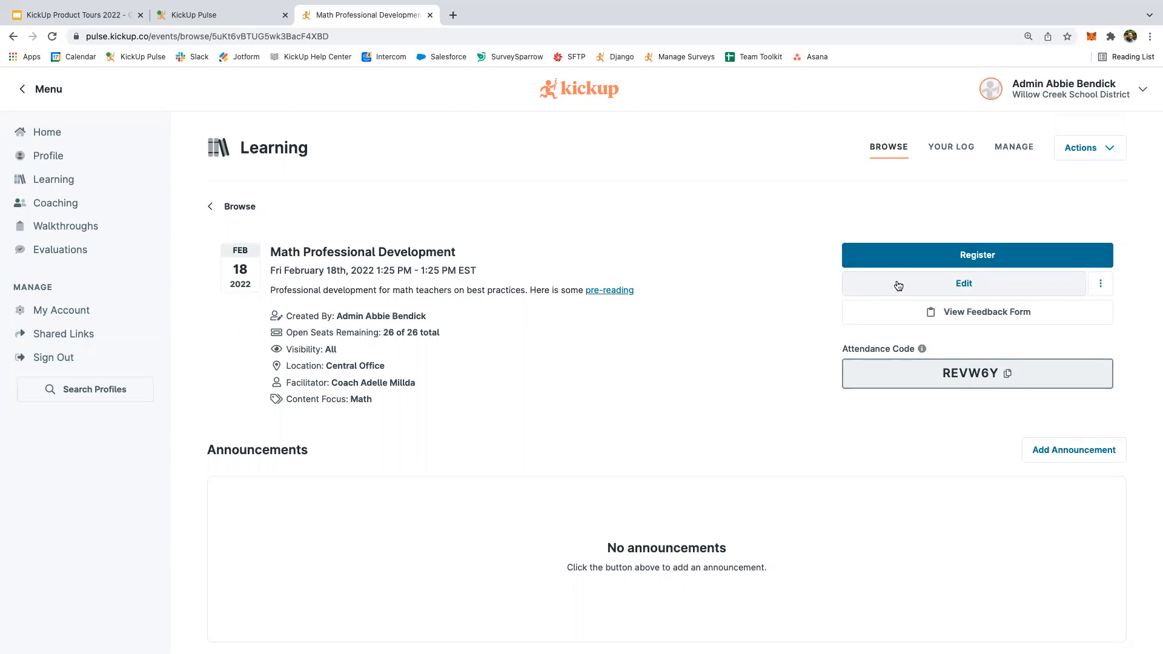
{"action": "left_click", "coordinate": [1102, 286]}
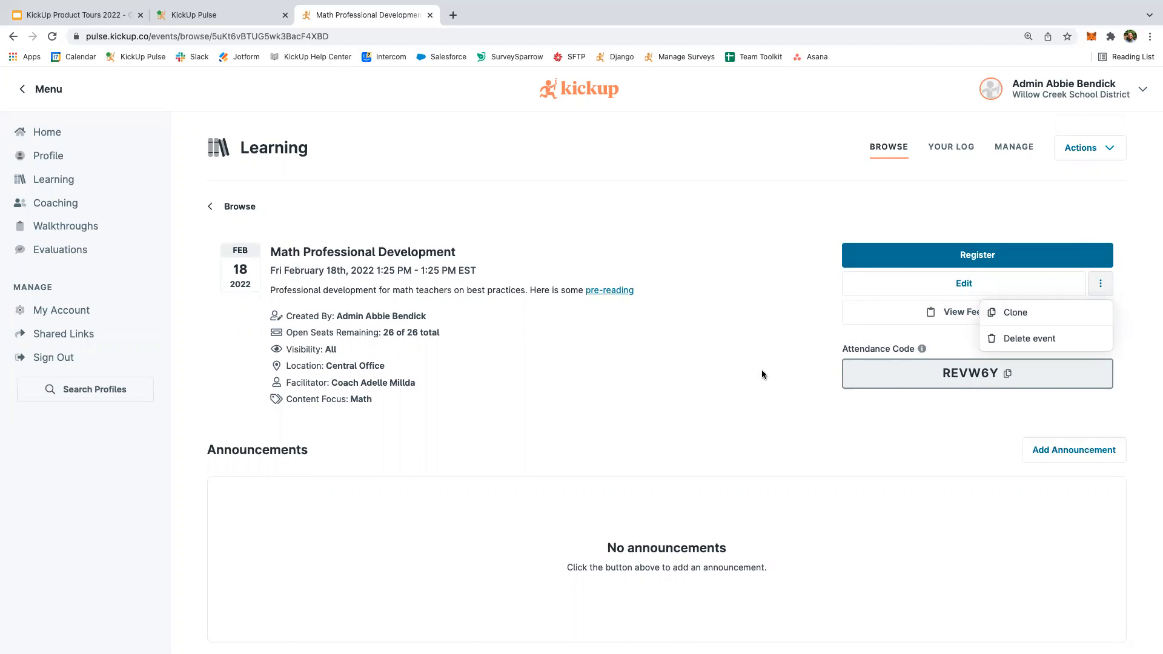
{"action": "key", "text": "Escape"}
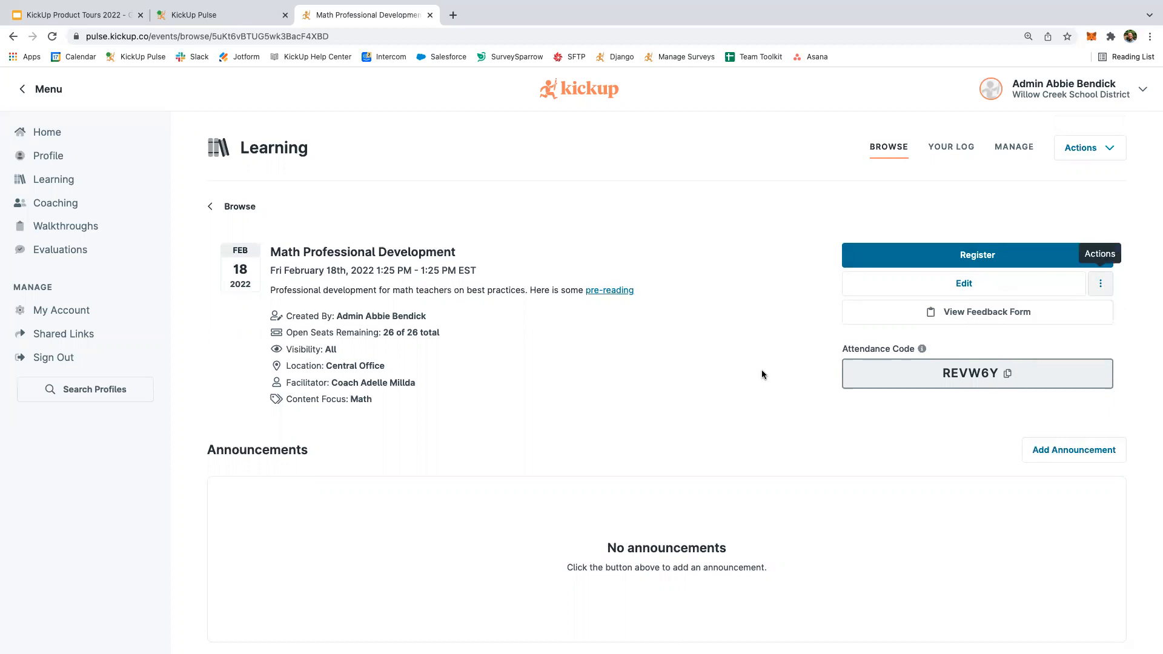
{"action": "left_click", "coordinate": [1008, 376]}
{"action": "scroll", "coordinate": [897, 416], "scroll_direction": "down", "scroll_amount": 3}
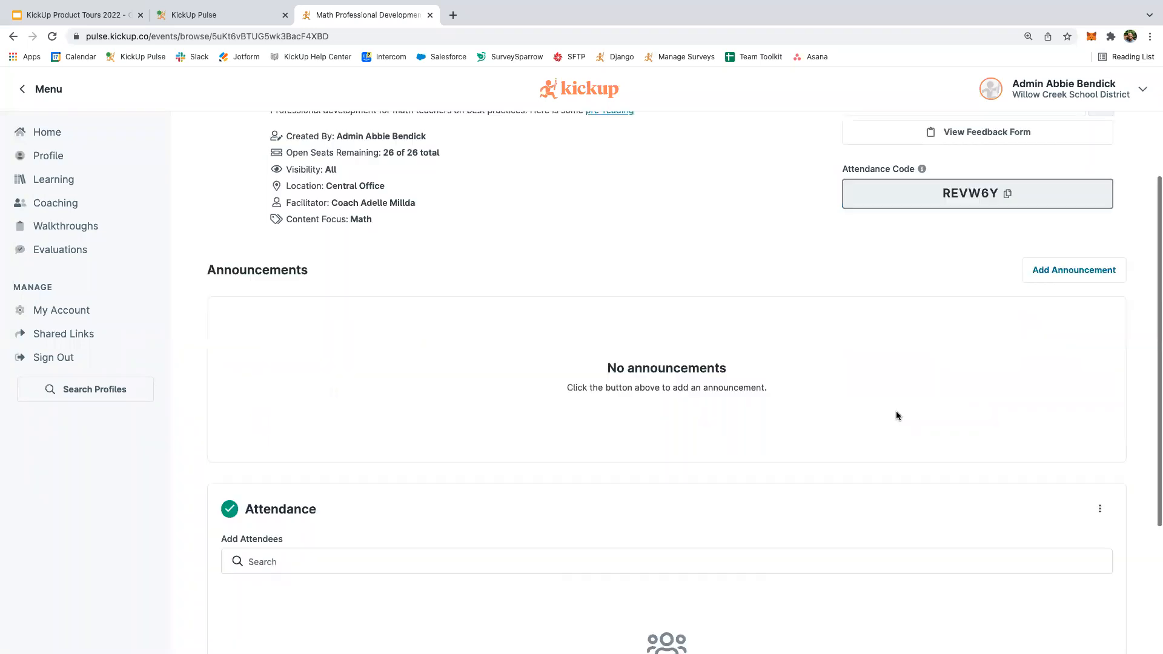
Search the event's Add Attendees field for 'teacher -'.
{"action": "scroll", "coordinate": [347, 439], "scroll_direction": "down", "scroll_amount": 2}
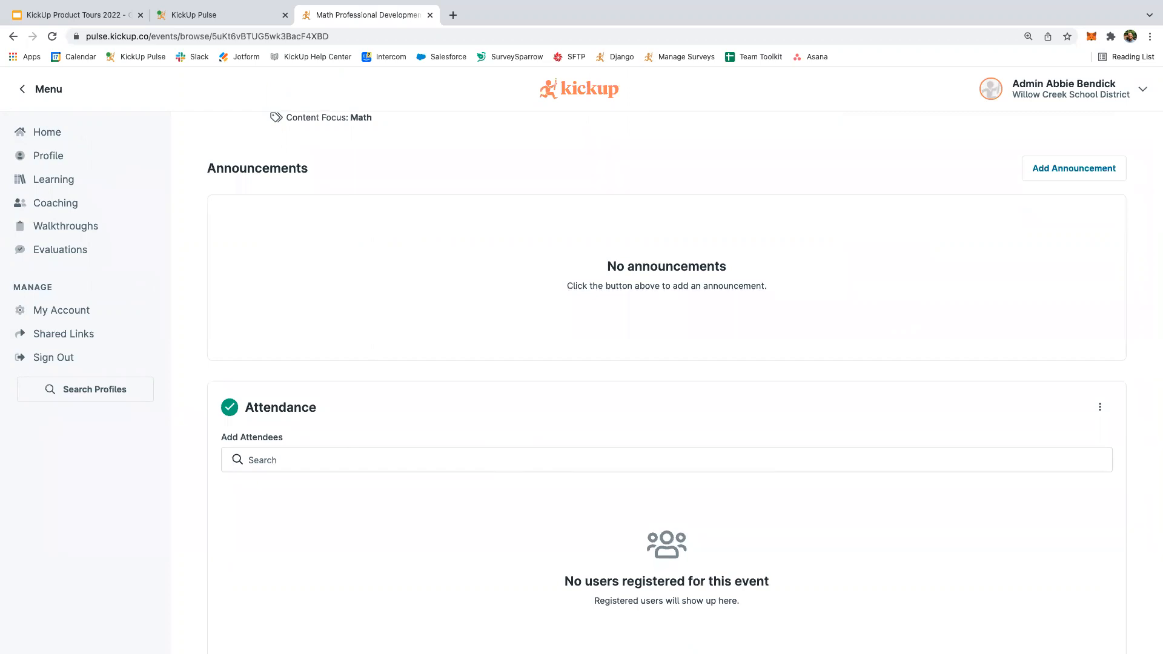
{"action": "left_click", "coordinate": [443, 467]}
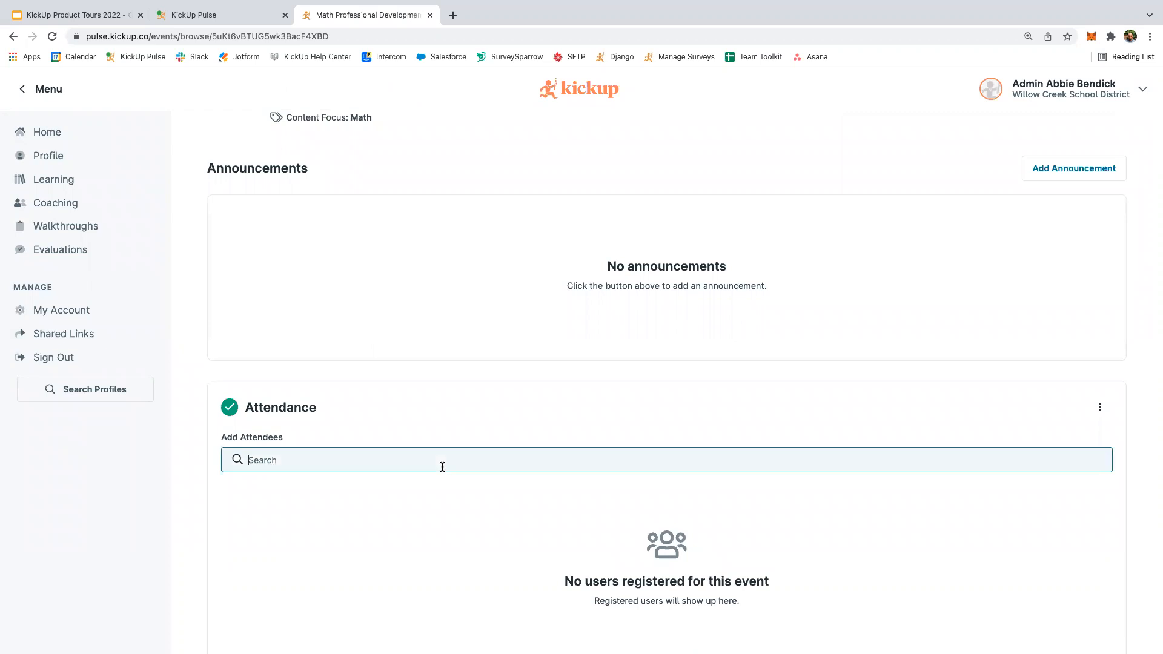
{"action": "type", "text": "teacher 0"}
{"action": "key", "text": "BackSpace"}
{"action": "key", "text": "BackSpace"}
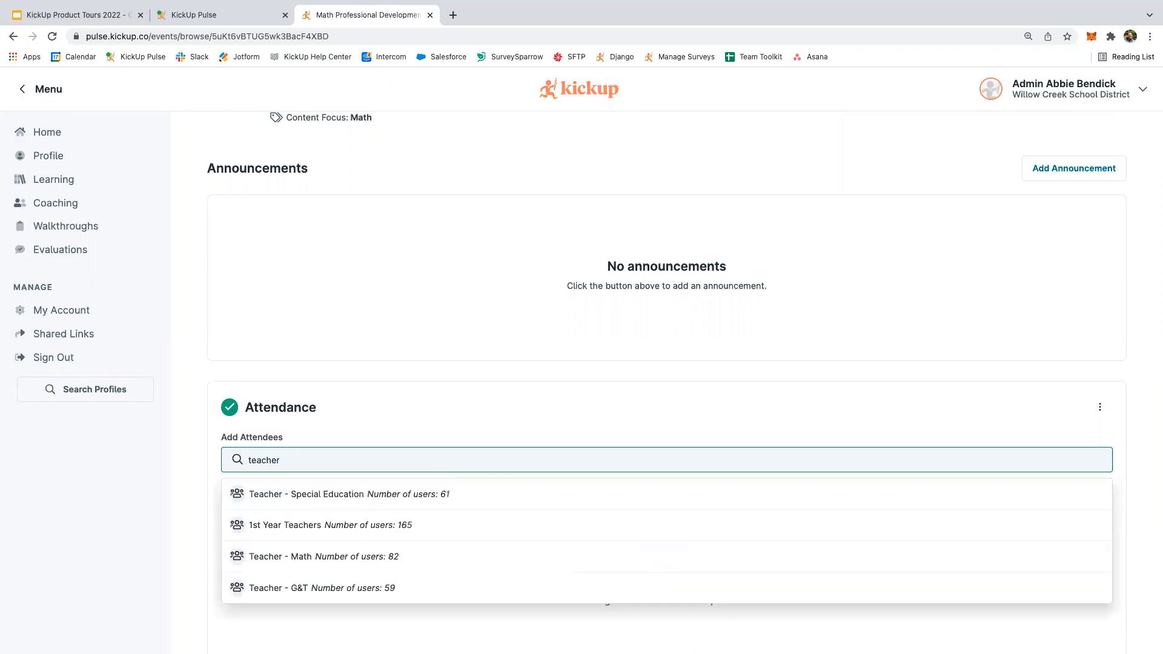
{"action": "type", "text": "-"}
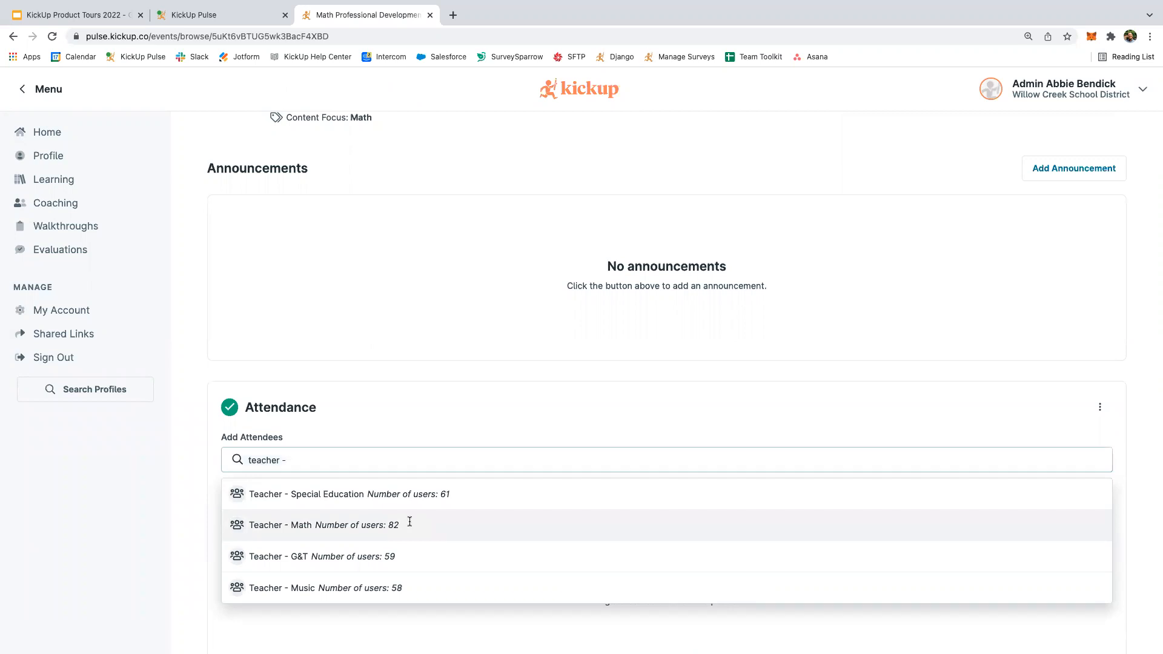
Preview the 82 Teacher - Math group members, then close the preview without adding them.
{"action": "left_click", "coordinate": [410, 522]}
{"action": "scroll", "coordinate": [506, 512], "scroll_direction": "down", "scroll_amount": 1}
{"action": "scroll", "coordinate": [506, 512], "scroll_direction": "down", "scroll_amount": 2}
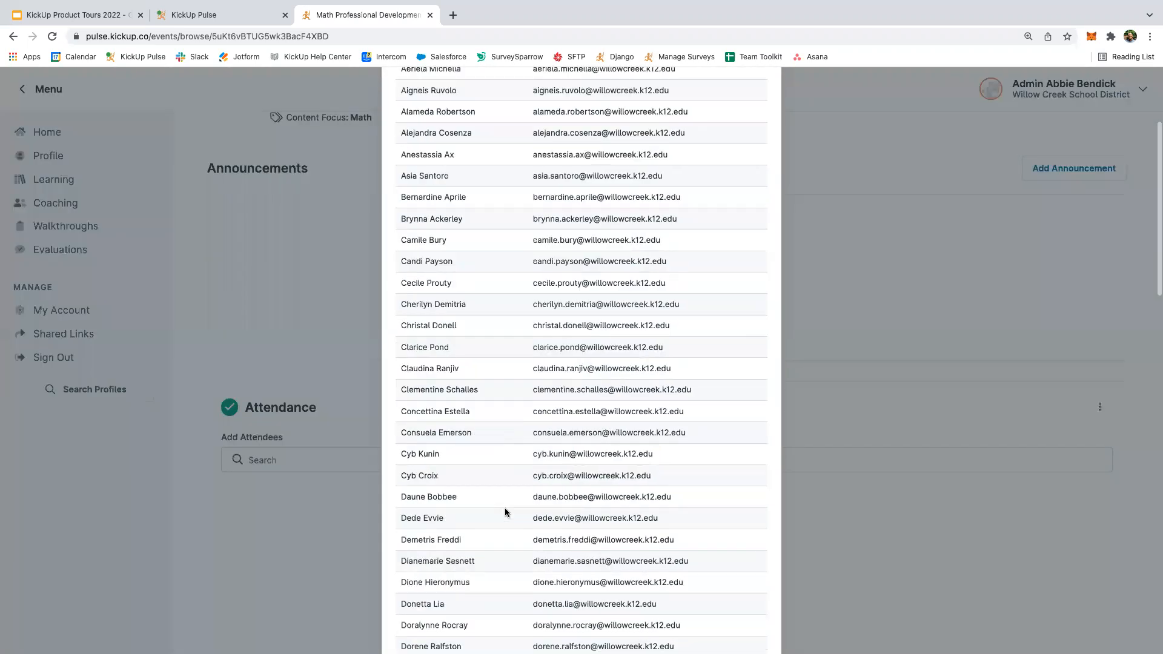
{"action": "scroll", "coordinate": [526, 530], "scroll_direction": "down", "scroll_amount": 20}
{"action": "scroll", "coordinate": [545, 545], "scroll_direction": "down", "scroll_amount": 2}
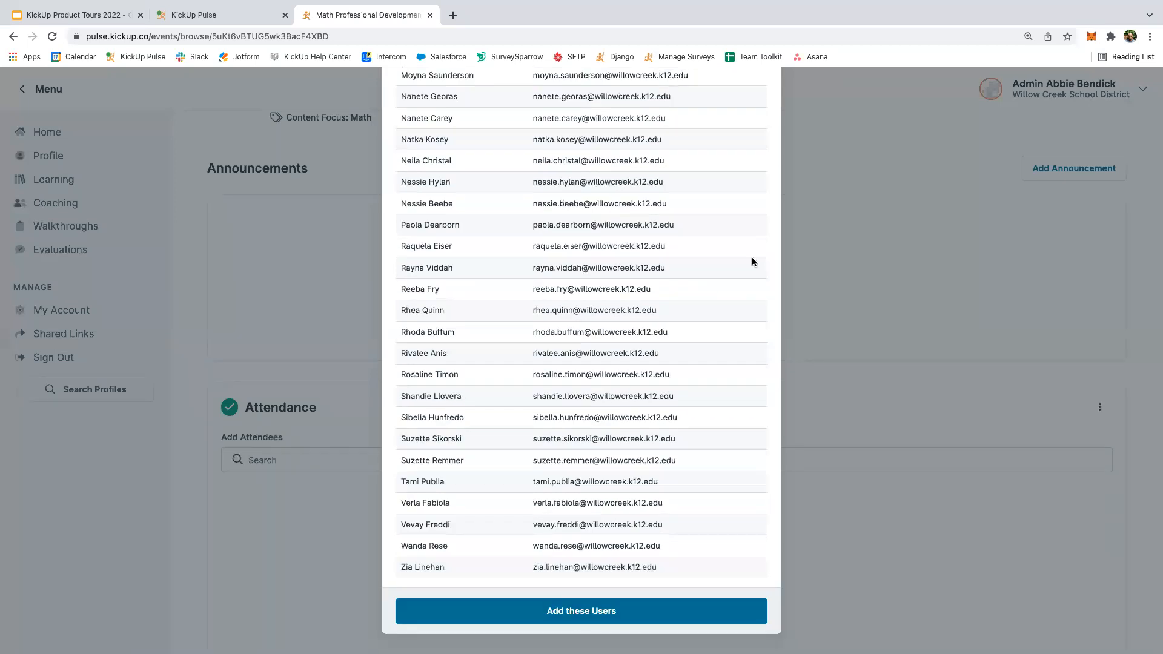
{"action": "scroll", "coordinate": [754, 260], "scroll_direction": "up", "scroll_amount": 20}
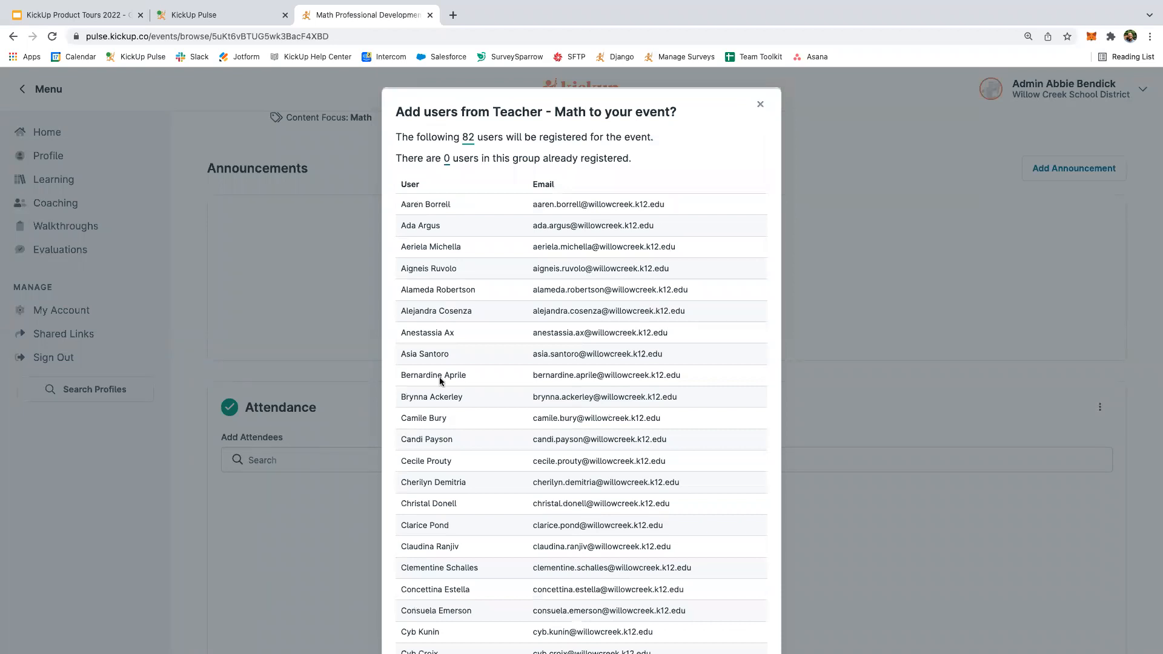
{"action": "left_click", "coordinate": [310, 453]}
Search for the teacher by name and register them as the event's only attendee.
{"action": "type", "text": "a"}
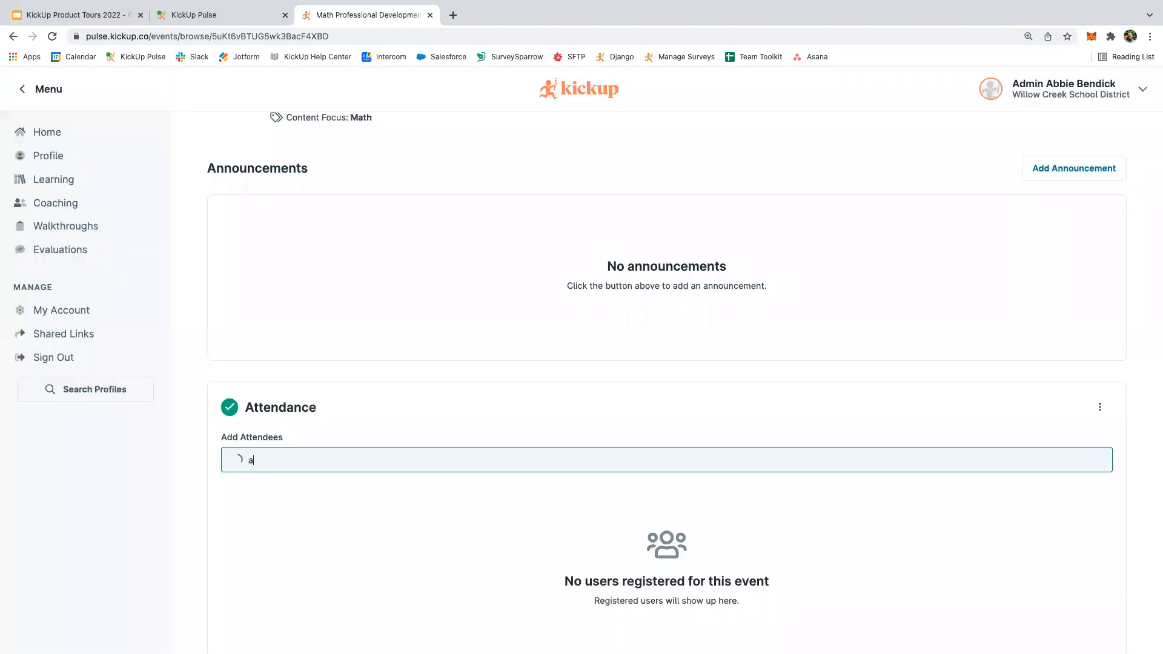
{"action": "type", "text": "ar"}
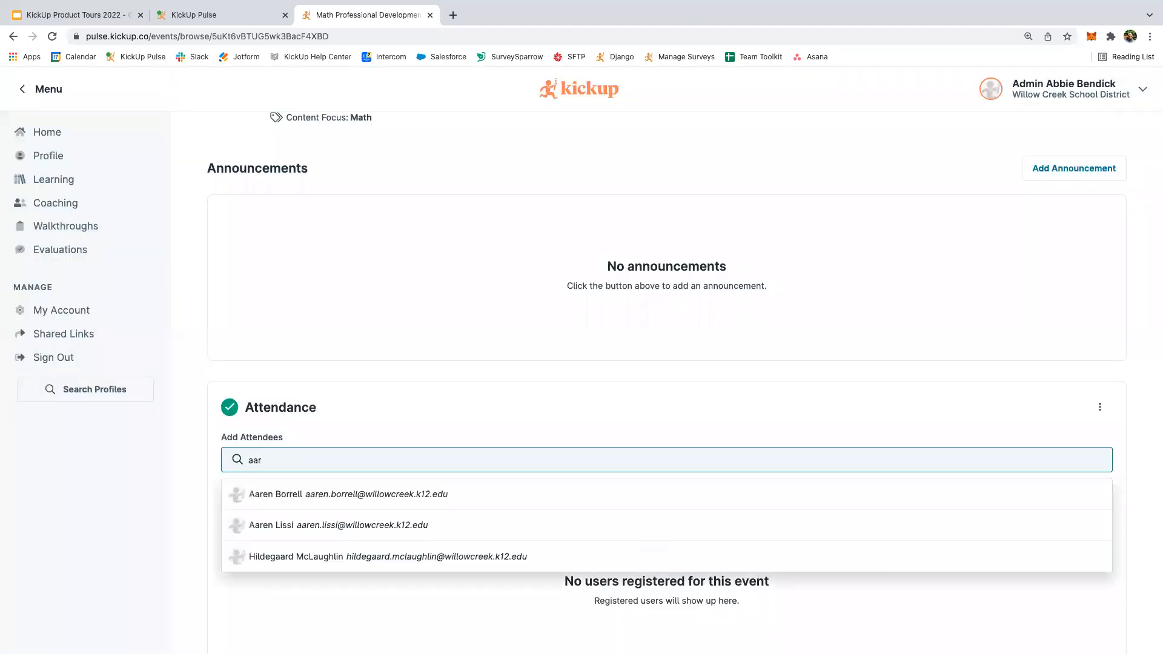
{"action": "left_click", "coordinate": [305, 494]}
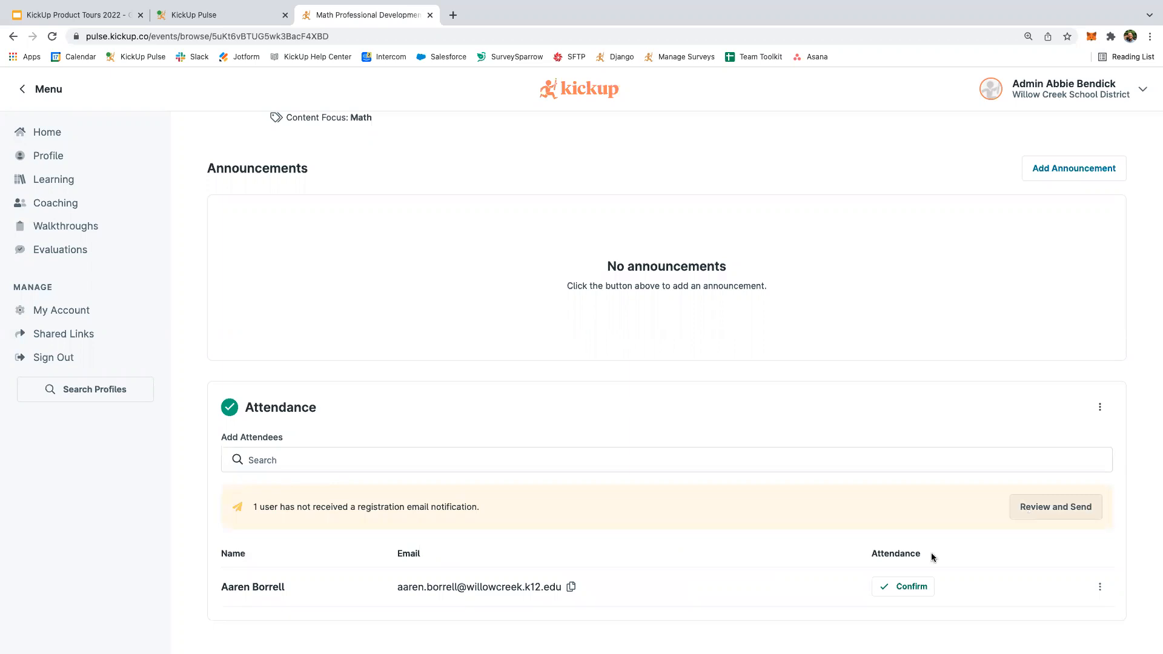
{"action": "scroll", "coordinate": [681, 549], "scroll_direction": "up", "scroll_amount": 1}
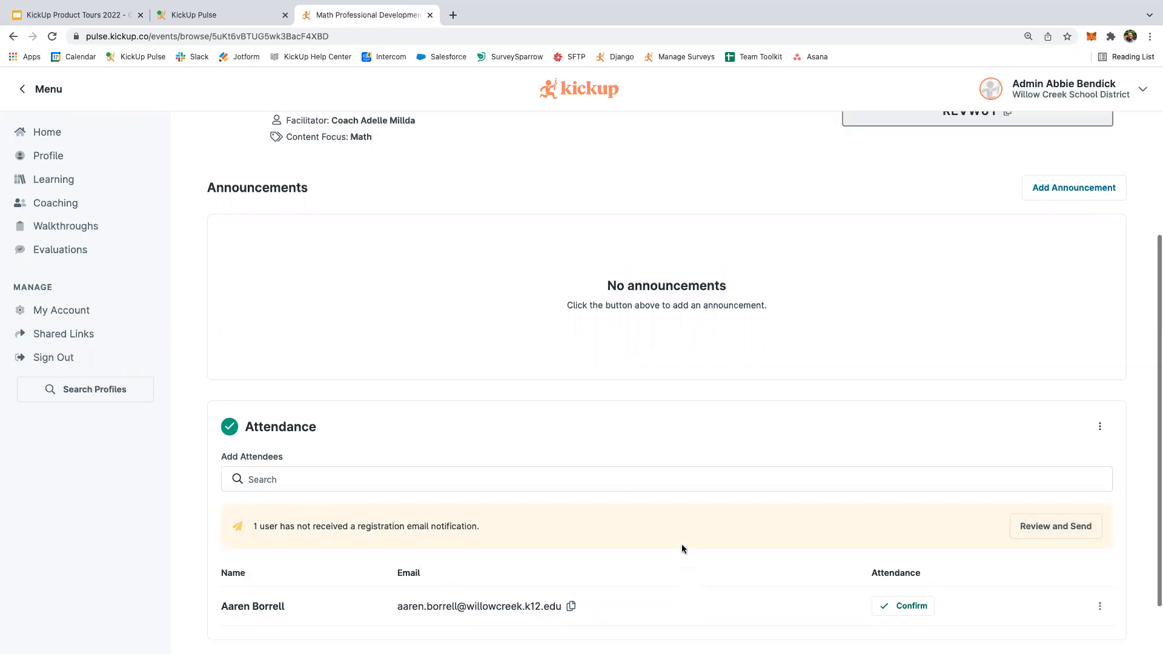
{"action": "scroll", "coordinate": [682, 549], "scroll_direction": "down", "scroll_amount": 1}
{"action": "scroll", "coordinate": [667, 525], "scroll_direction": "down", "scroll_amount": 1}
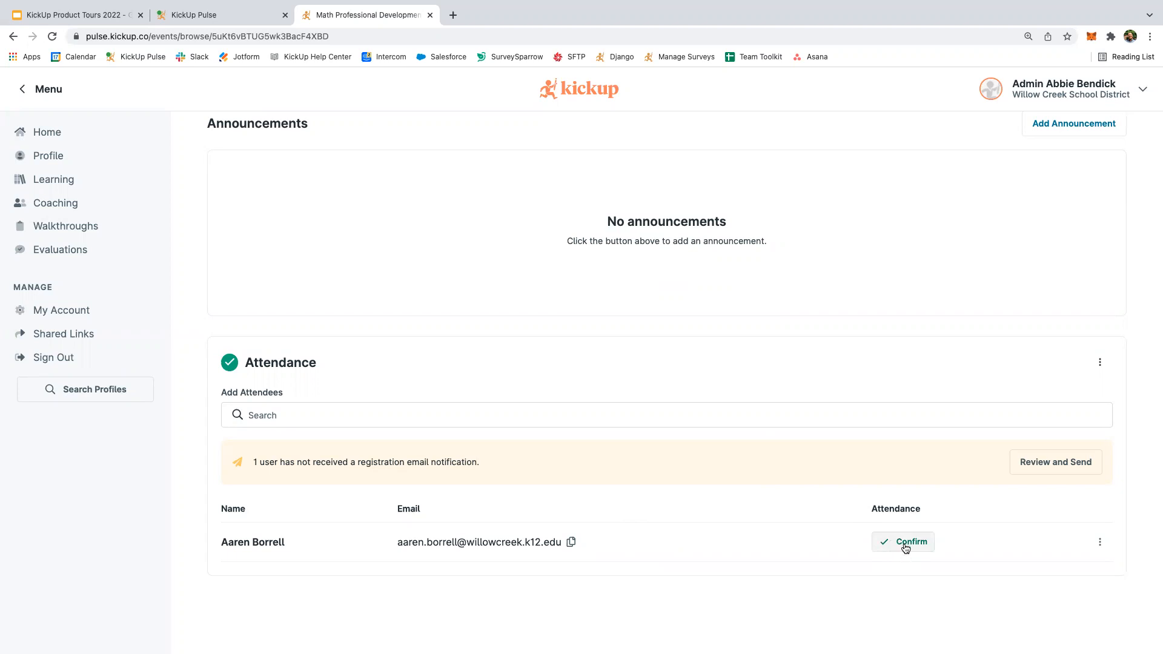
{"action": "left_click", "coordinate": [895, 542]}
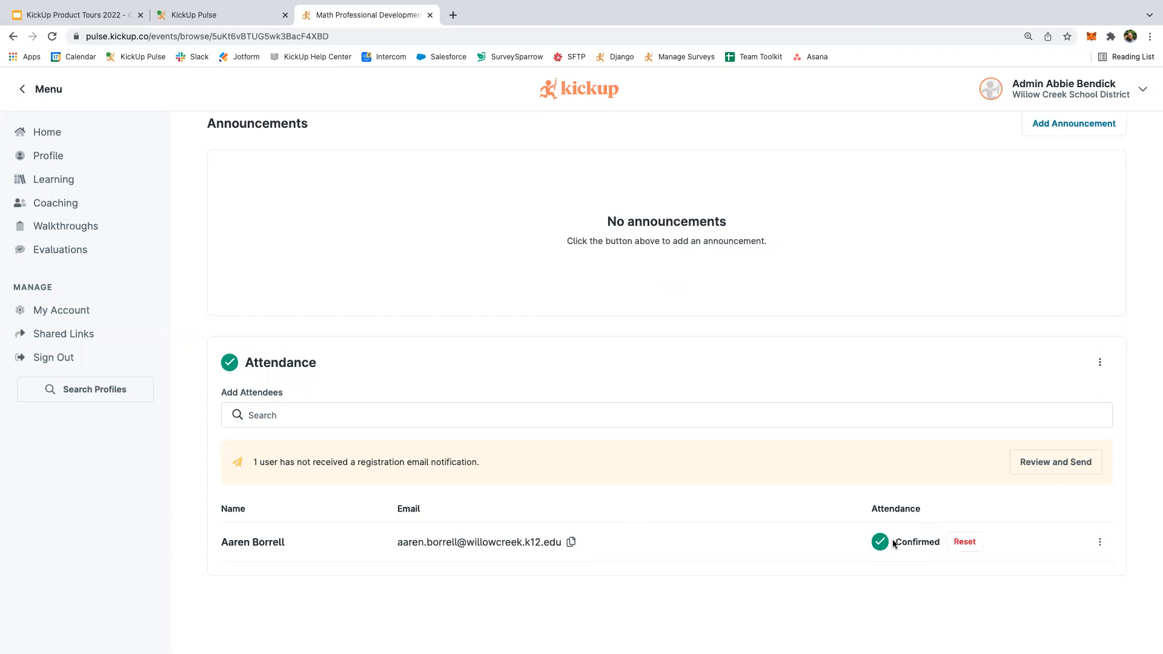
{"action": "left_click", "coordinate": [954, 545]}
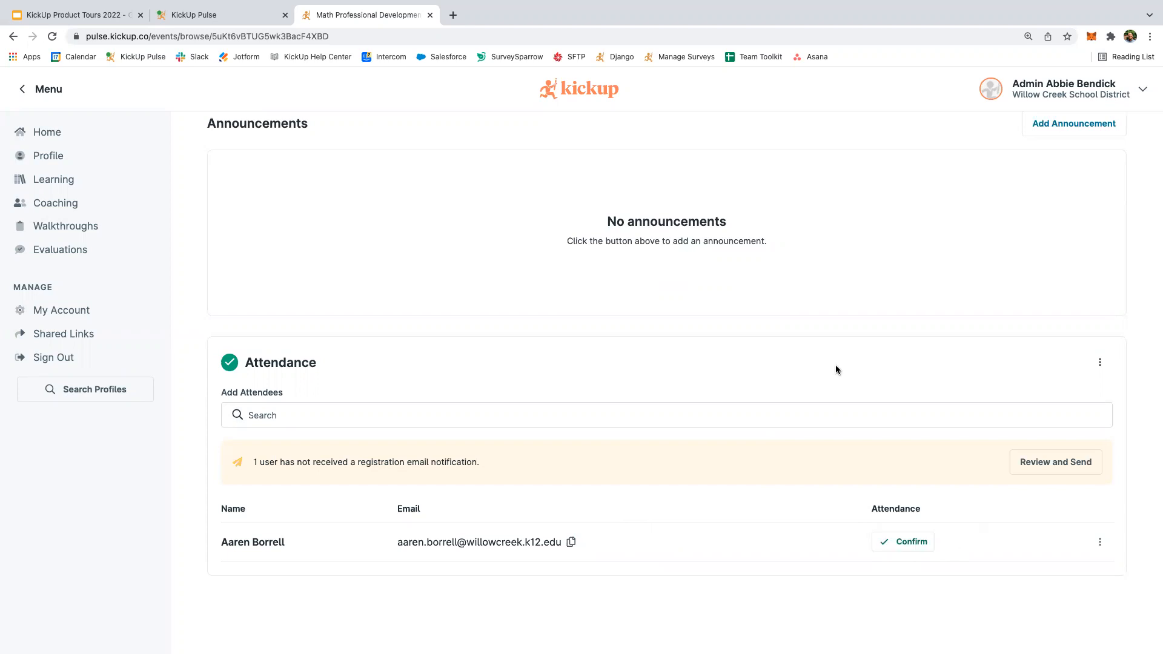
{"action": "scroll", "coordinate": [836, 369], "scroll_direction": "up", "scroll_amount": 1}
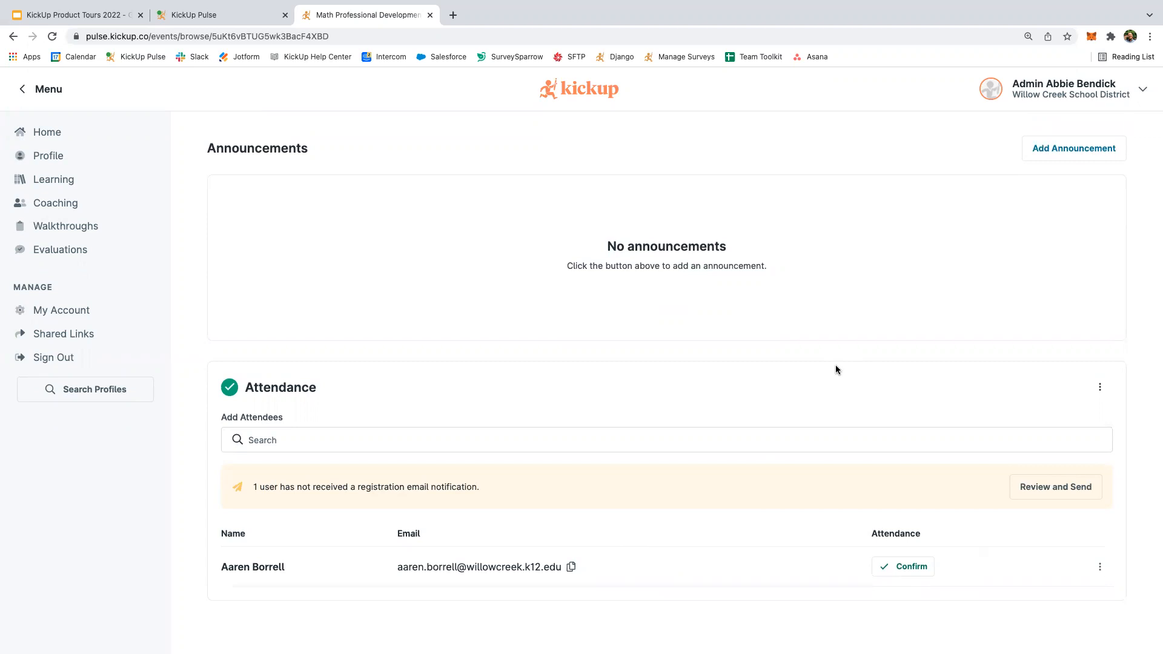
{"action": "scroll", "coordinate": [836, 370], "scroll_direction": "up", "scroll_amount": 1}
{"action": "scroll", "coordinate": [835, 369], "scroll_direction": "down", "scroll_amount": 1}
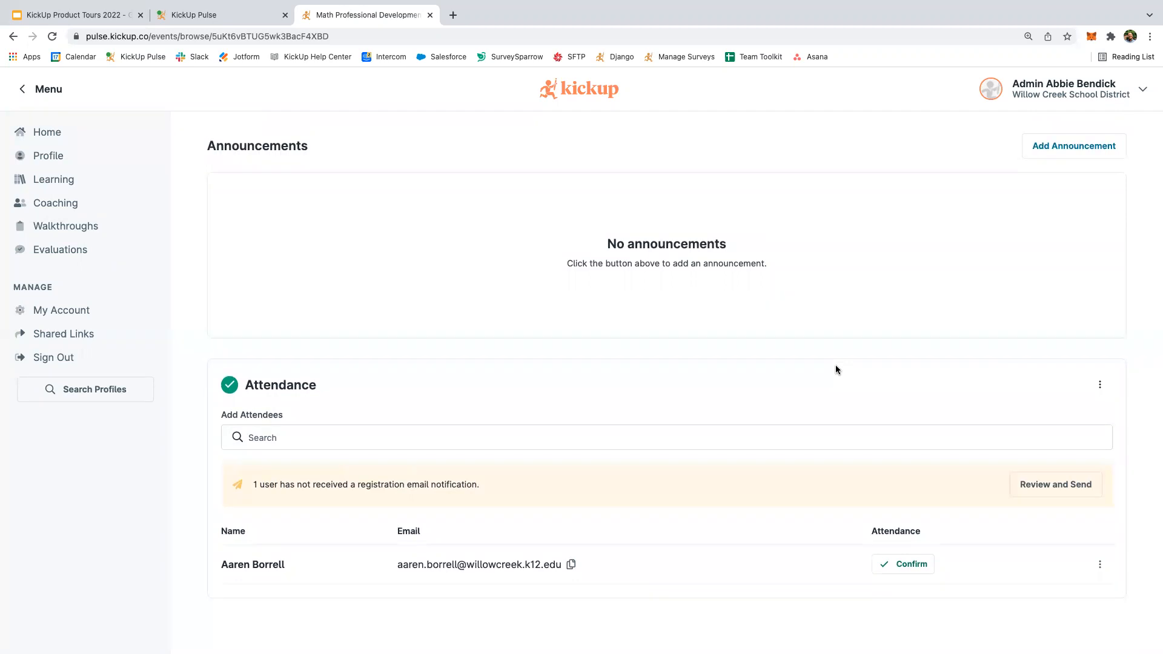
{"action": "scroll", "coordinate": [836, 369], "scroll_direction": "down", "scroll_amount": 3}
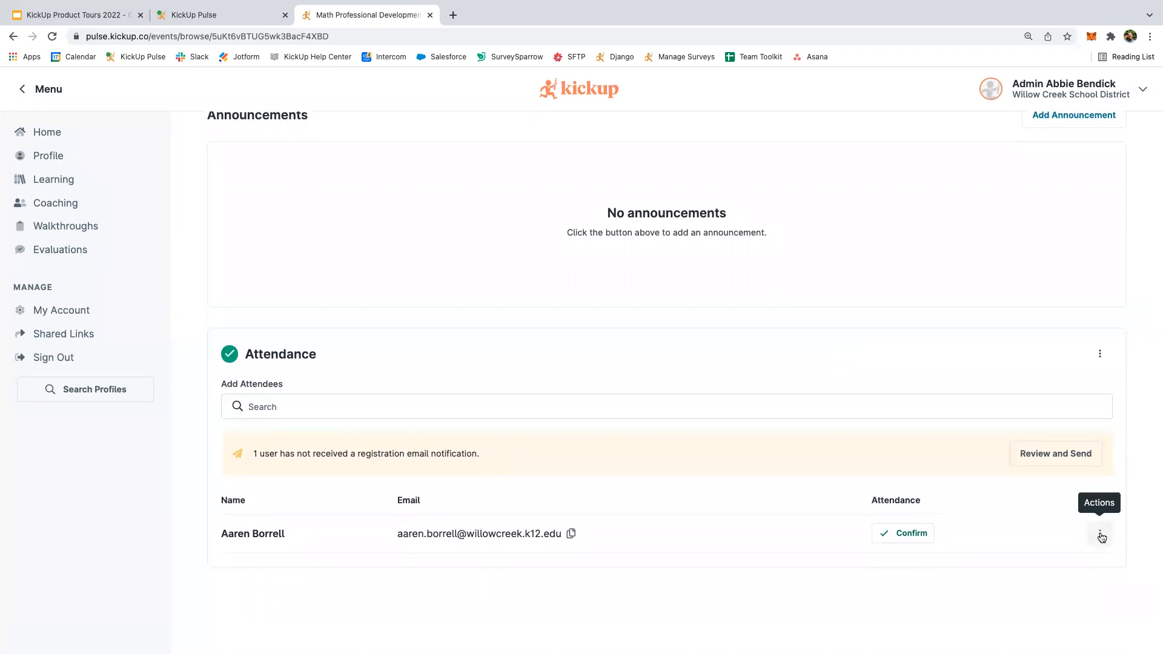
{"action": "scroll", "coordinate": [1099, 535], "scroll_direction": "up", "scroll_amount": 1}
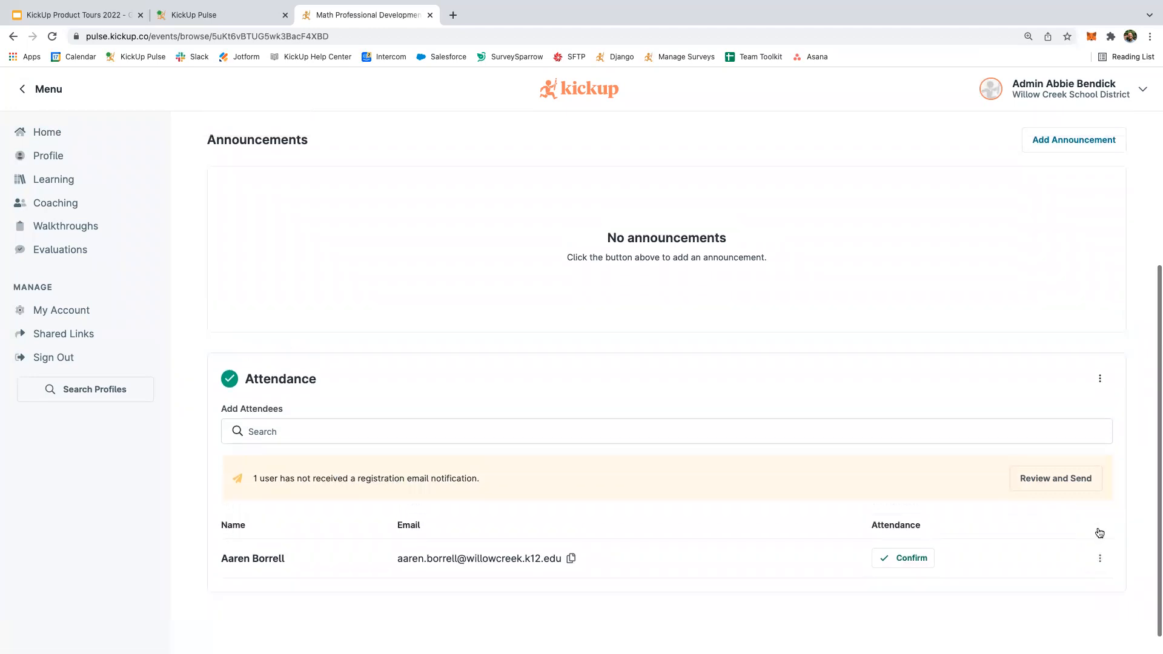
{"action": "scroll", "coordinate": [1098, 538], "scroll_direction": "down", "scroll_amount": 1}
{"action": "left_click", "coordinate": [1098, 537]}
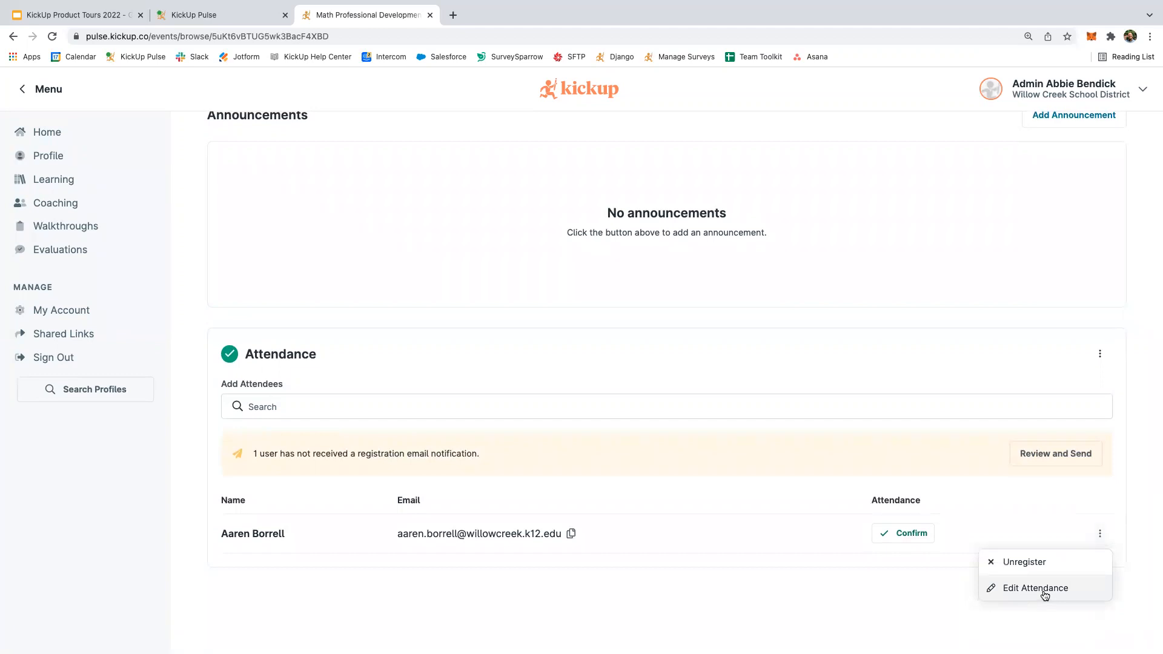
{"action": "left_click", "coordinate": [1043, 593]}
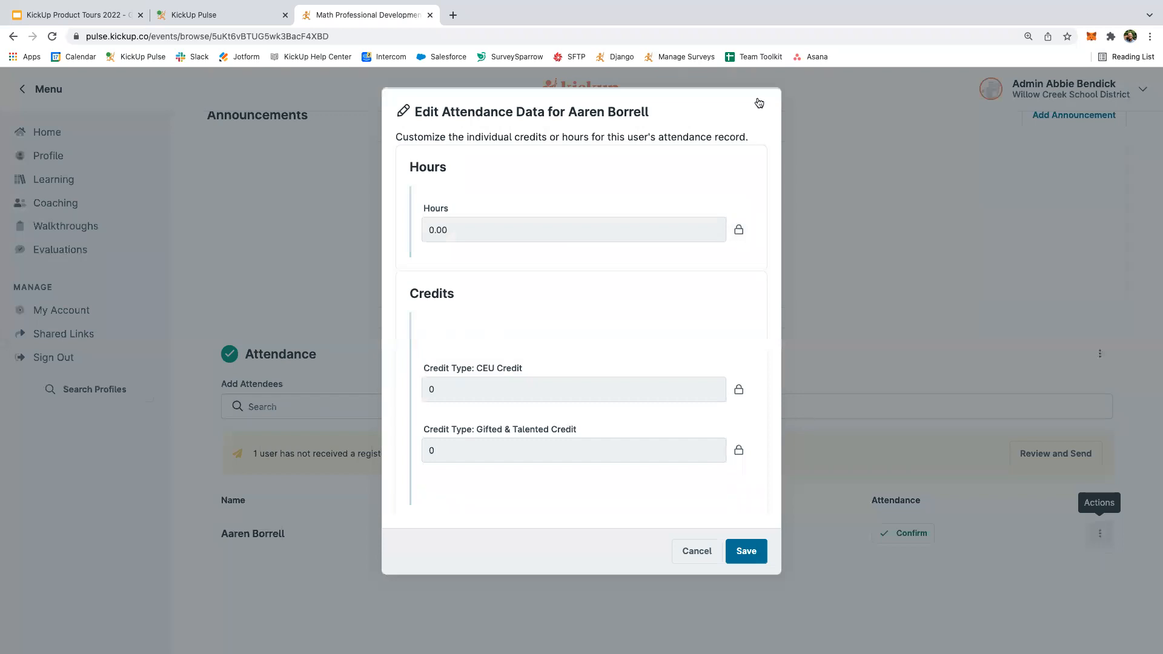
{"action": "left_click", "coordinate": [824, 321]}
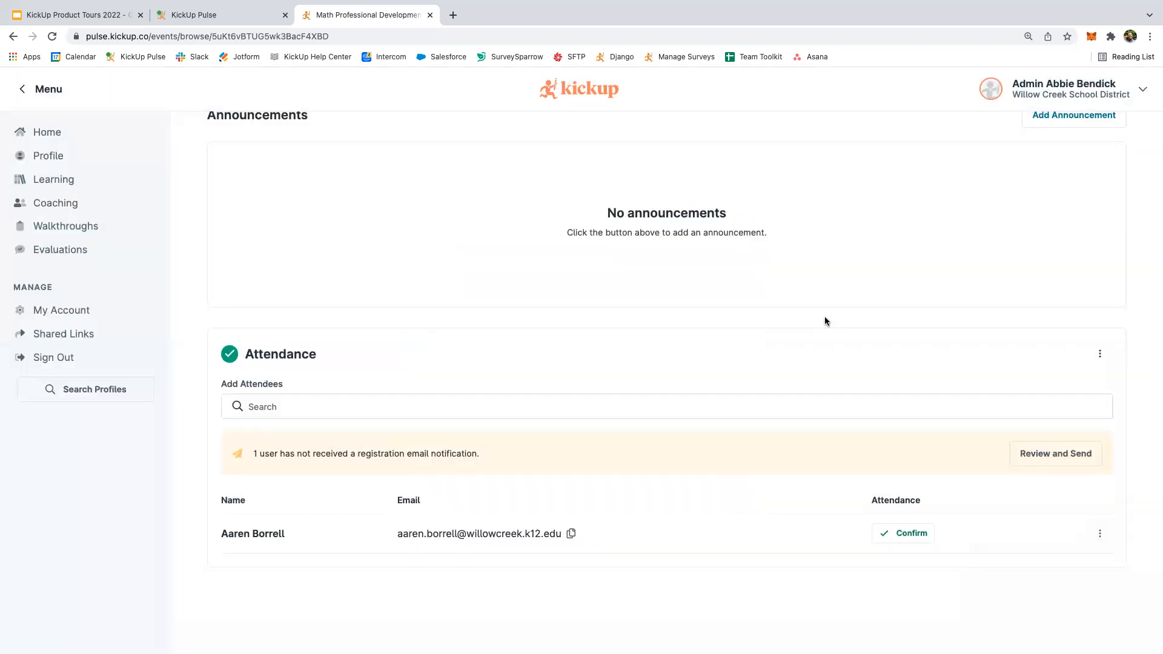
{"action": "scroll", "coordinate": [825, 321], "scroll_direction": "up", "scroll_amount": 2}
{"action": "scroll", "coordinate": [824, 321], "scroll_direction": "up", "scroll_amount": 1}
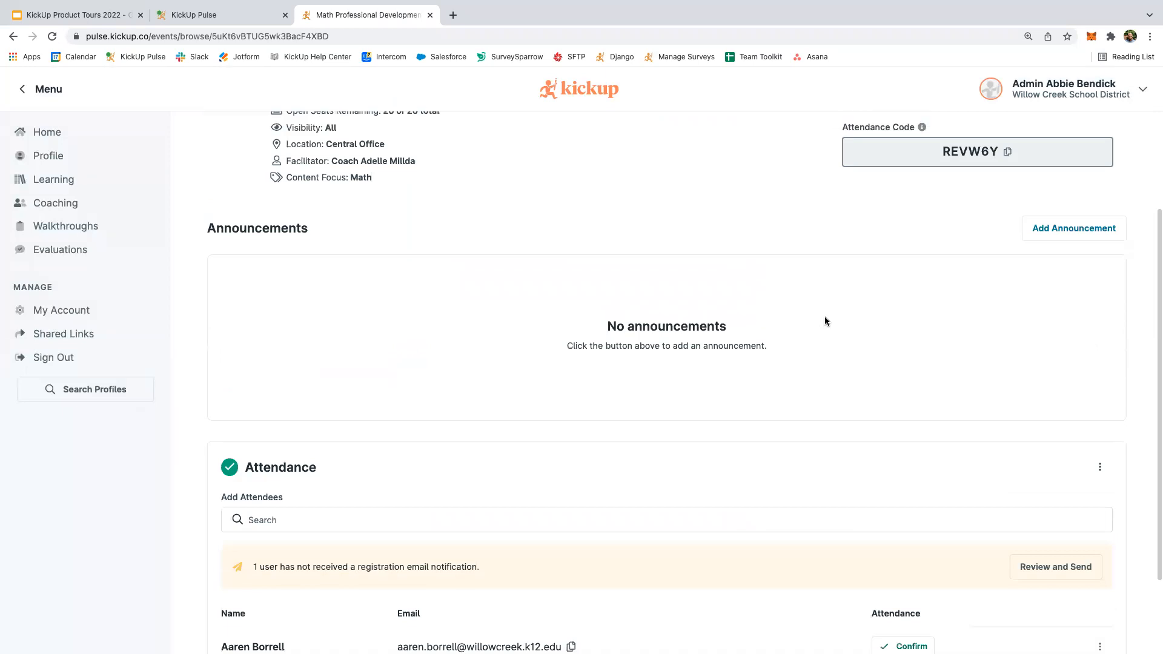
{"action": "scroll", "coordinate": [986, 307], "scroll_direction": "up", "scroll_amount": 1}
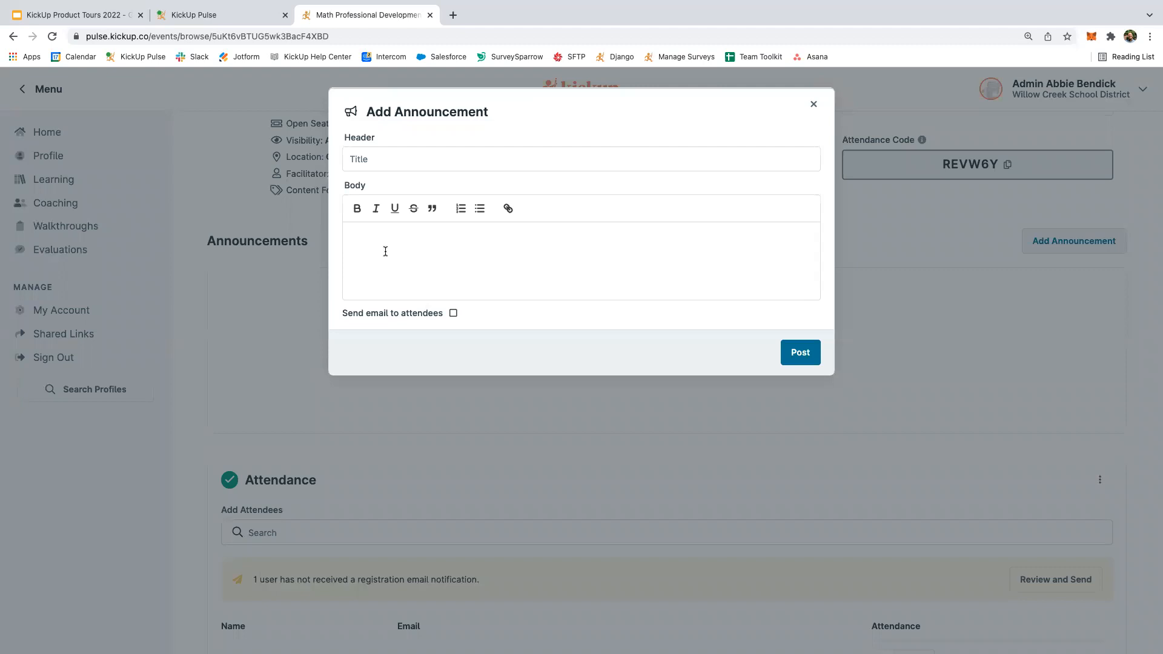
{"action": "left_click", "coordinate": [812, 107]}
{"action": "scroll", "coordinate": [398, 246], "scroll_direction": "up", "scroll_amount": 3}
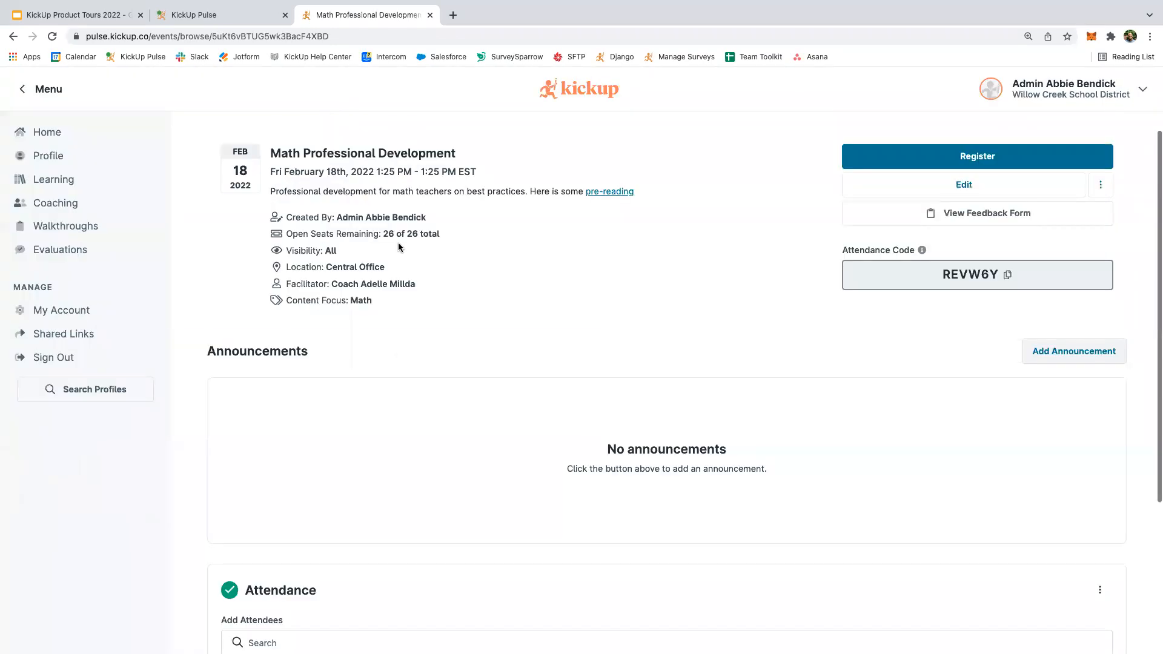
{"action": "scroll", "coordinate": [398, 247], "scroll_direction": "up", "scroll_amount": 2}
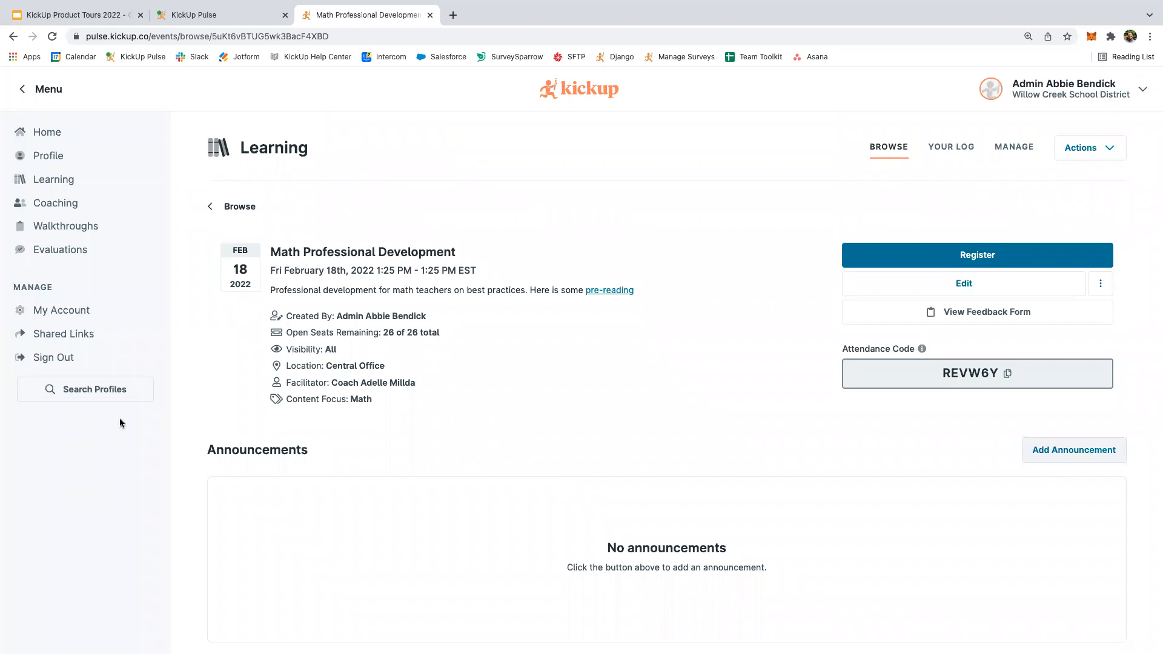
Find the attendee's profile by first name and show the 14 submissions about them.
{"action": "left_click", "coordinate": [104, 392]}
{"action": "type", "text": "aar"}
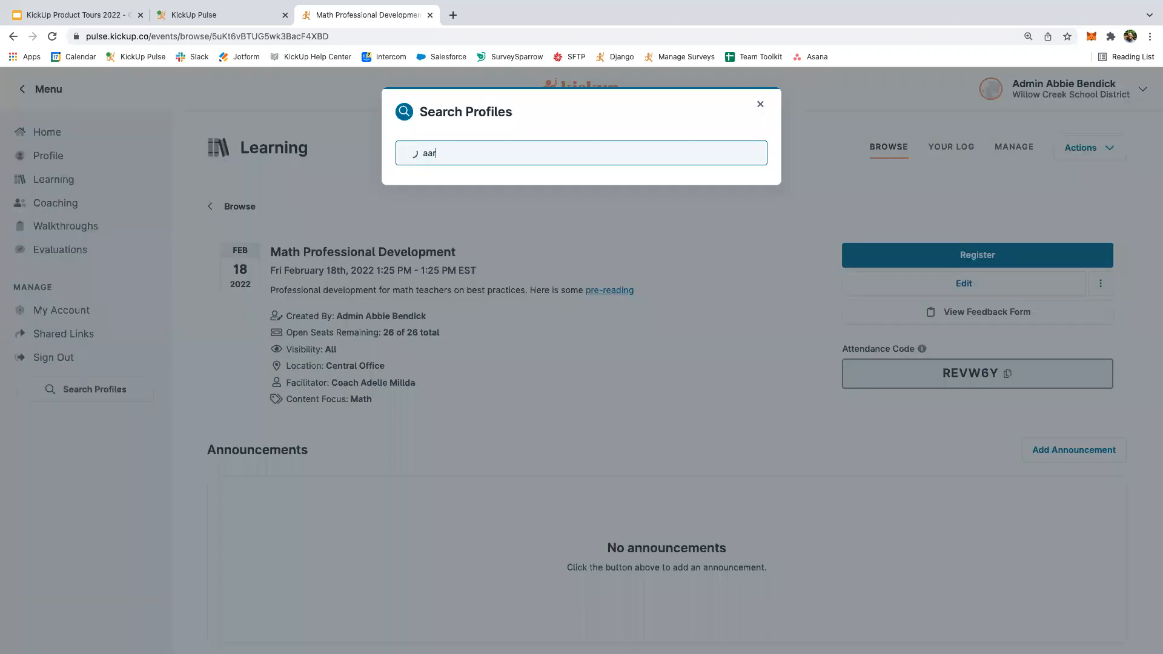
{"action": "type", "text": "en"}
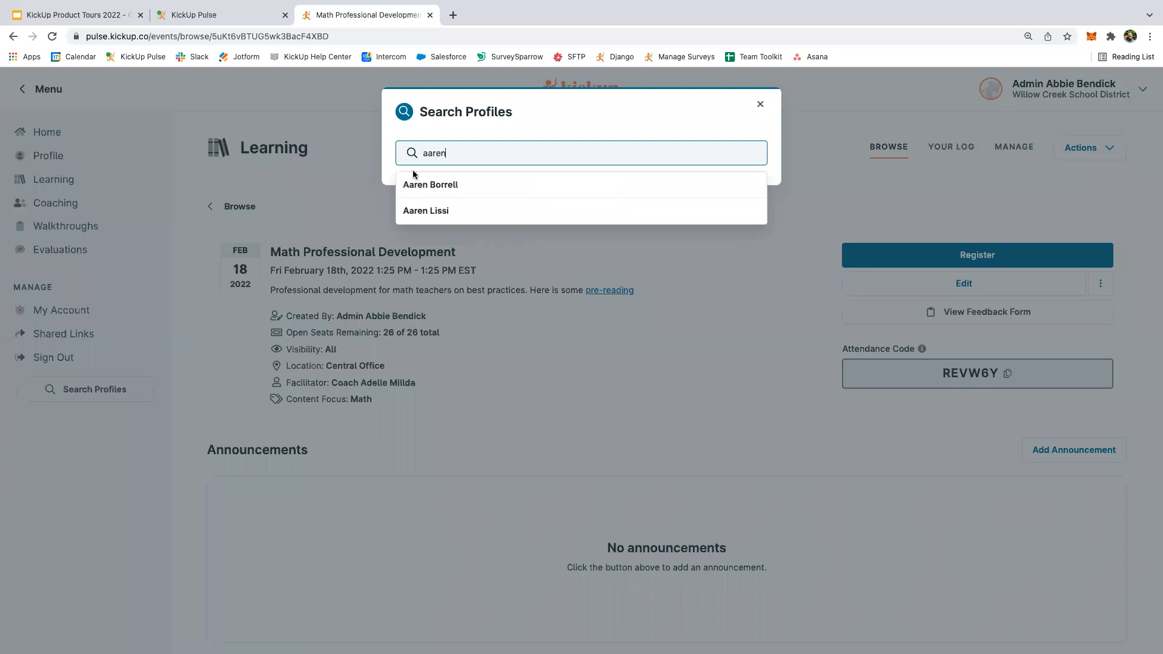
{"action": "left_click", "coordinate": [416, 188]}
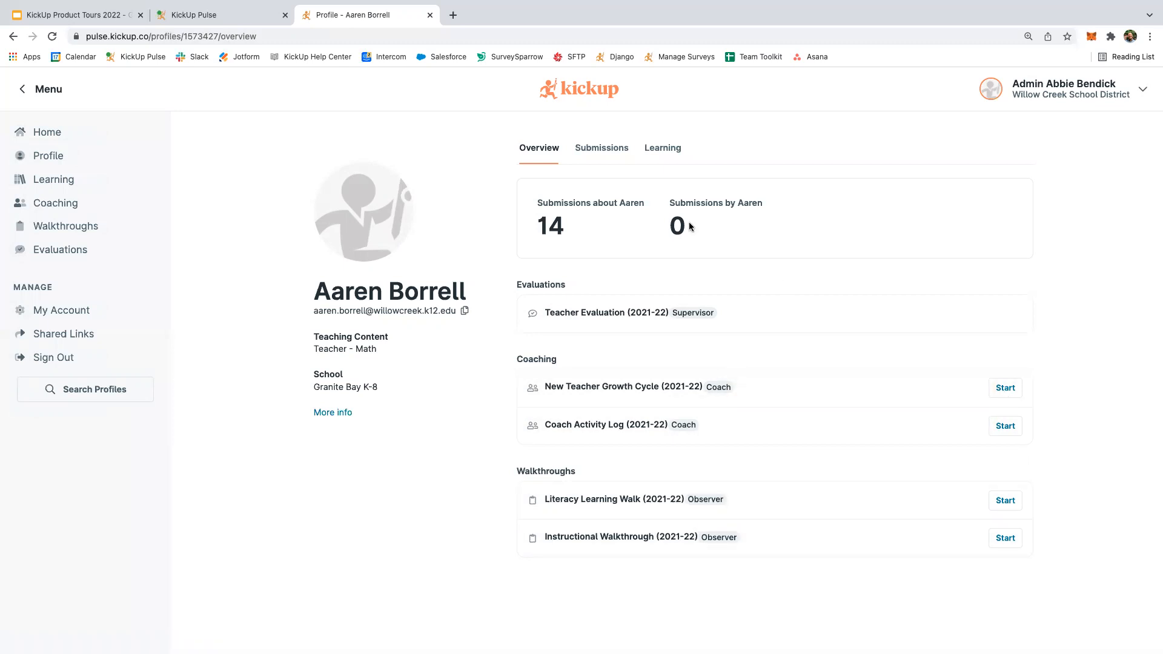
{"action": "left_click", "coordinate": [609, 154]}
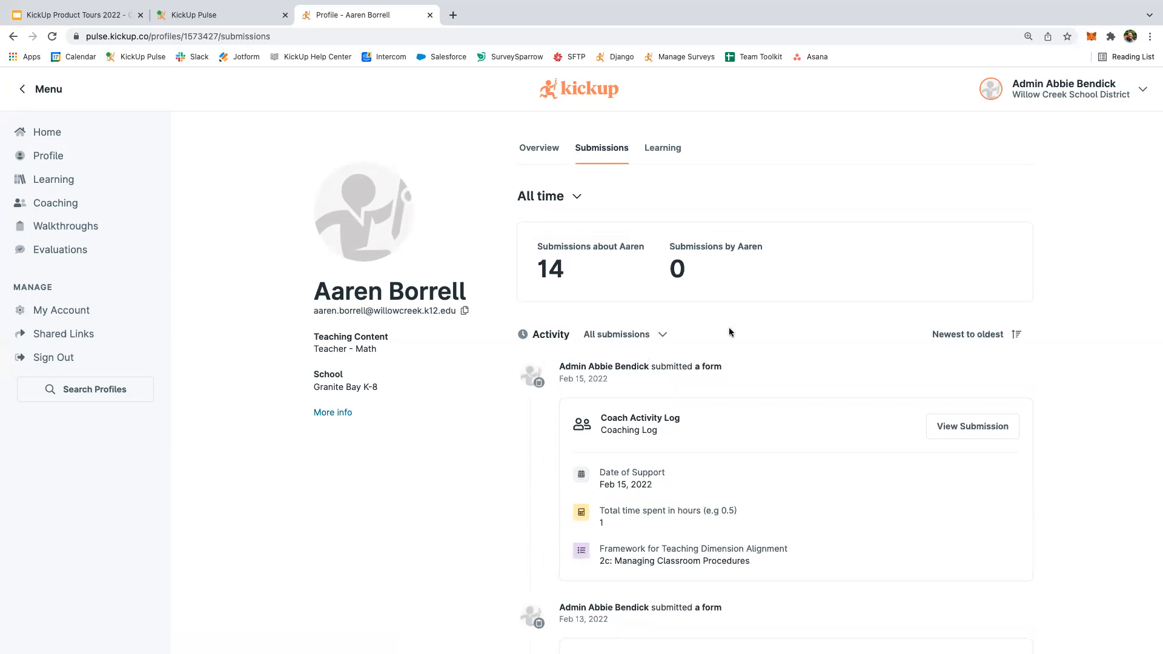
Review the teacher's Learning tab, scrolling through their hours, credits and activity.
{"action": "left_click", "coordinate": [652, 155]}
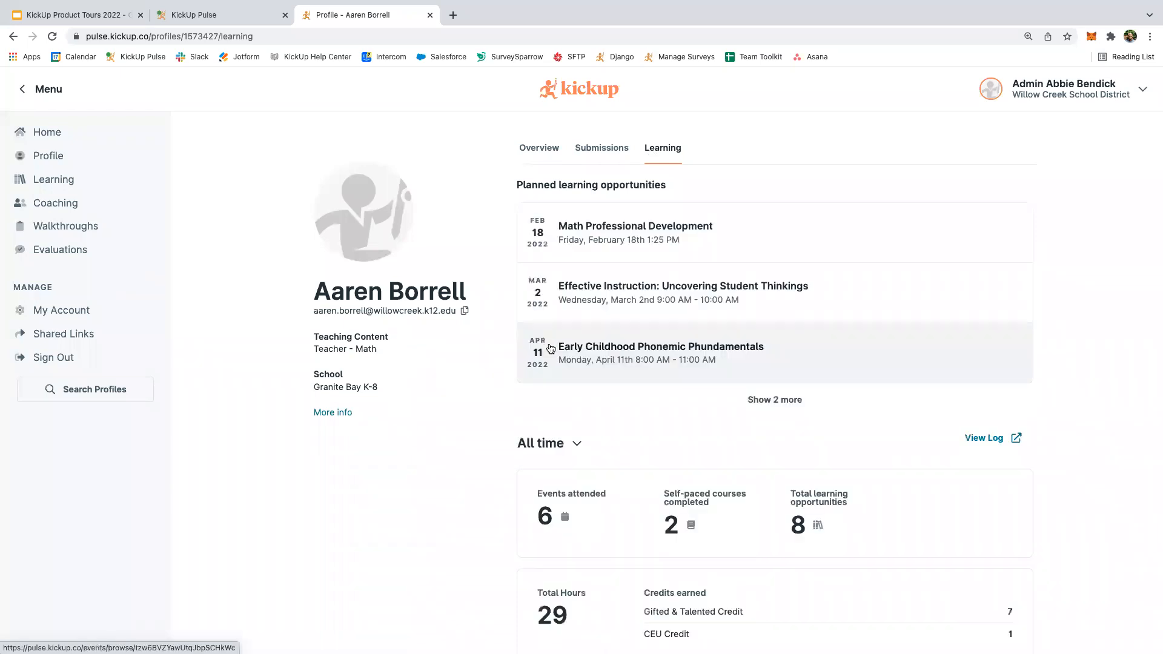
{"action": "scroll", "coordinate": [616, 453], "scroll_direction": "down", "scroll_amount": 1}
{"action": "scroll", "coordinate": [666, 527], "scroll_direction": "down", "scroll_amount": 2}
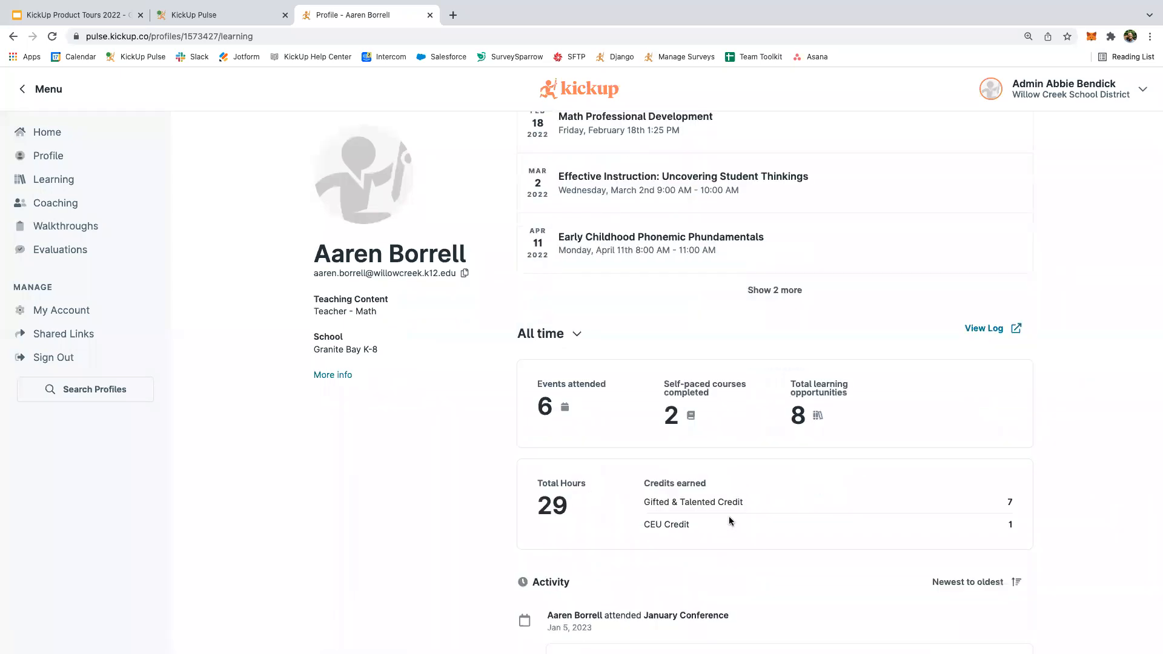
{"action": "scroll", "coordinate": [728, 520], "scroll_direction": "down", "scroll_amount": 2}
{"action": "scroll", "coordinate": [729, 520], "scroll_direction": "down", "scroll_amount": 2}
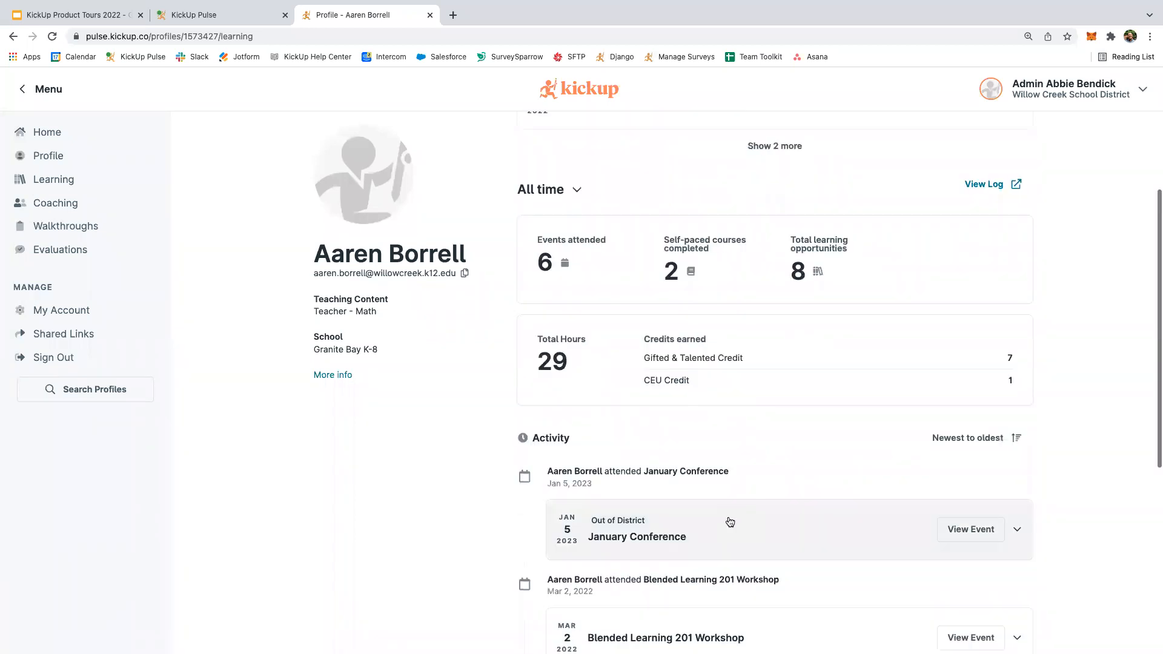
{"action": "scroll", "coordinate": [729, 522], "scroll_direction": "down", "scroll_amount": 1}
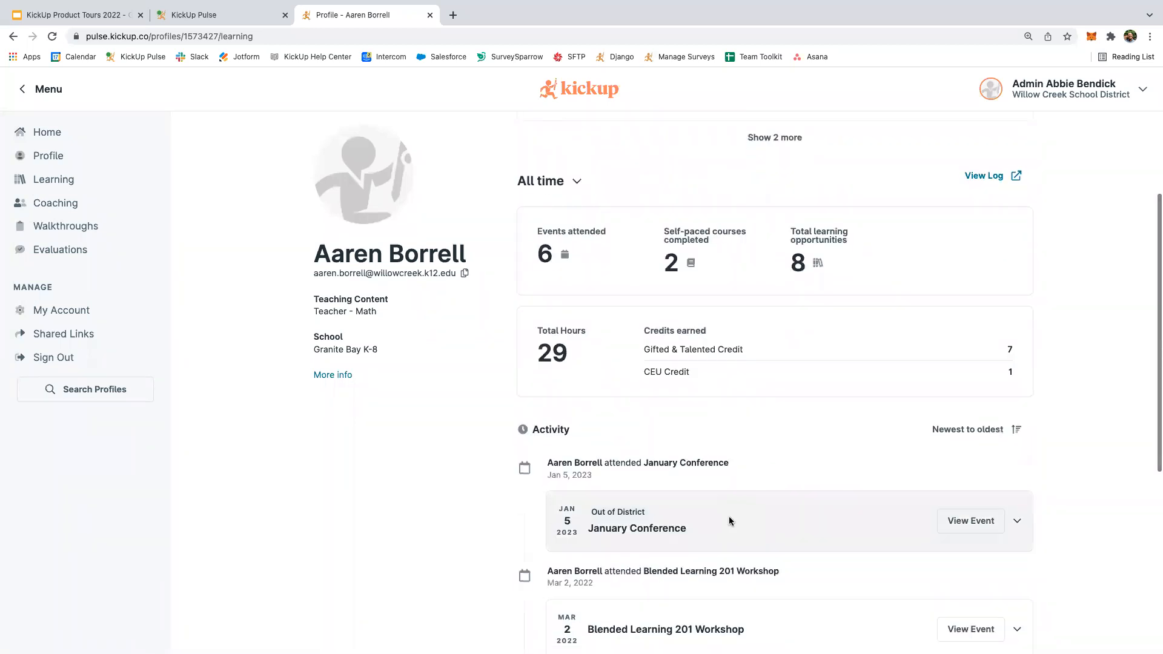
Return to the teacher's submissions, then go to the Learning events browser.
{"action": "scroll", "coordinate": [728, 520], "scroll_direction": "up", "scroll_amount": 7}
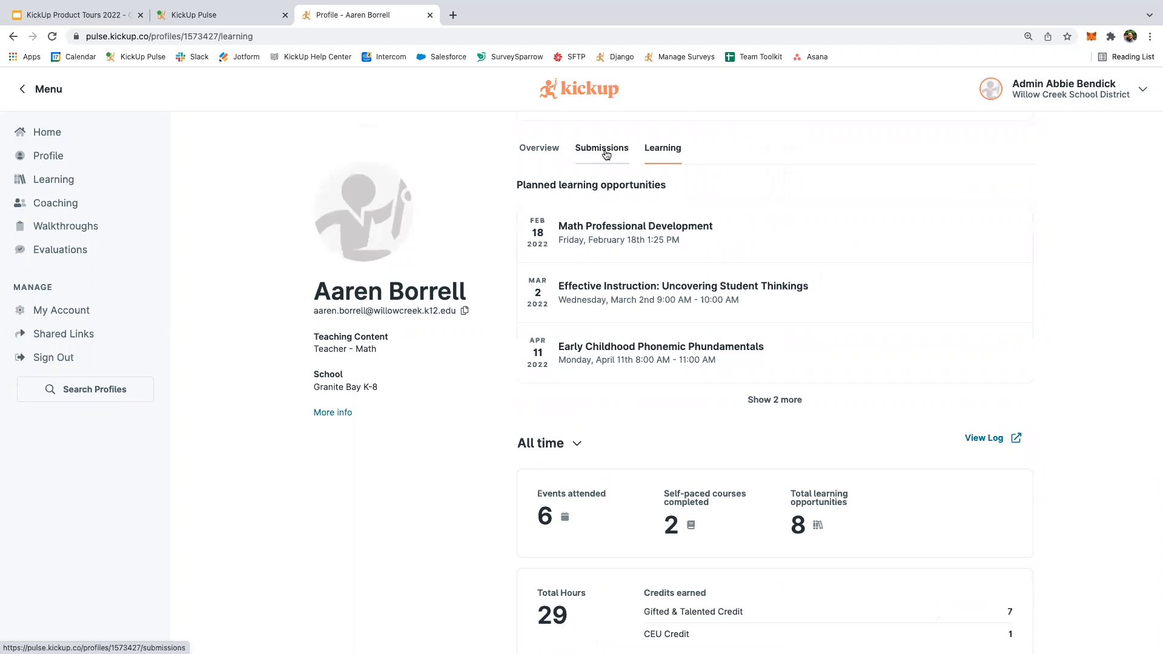
{"action": "left_click", "coordinate": [606, 154]}
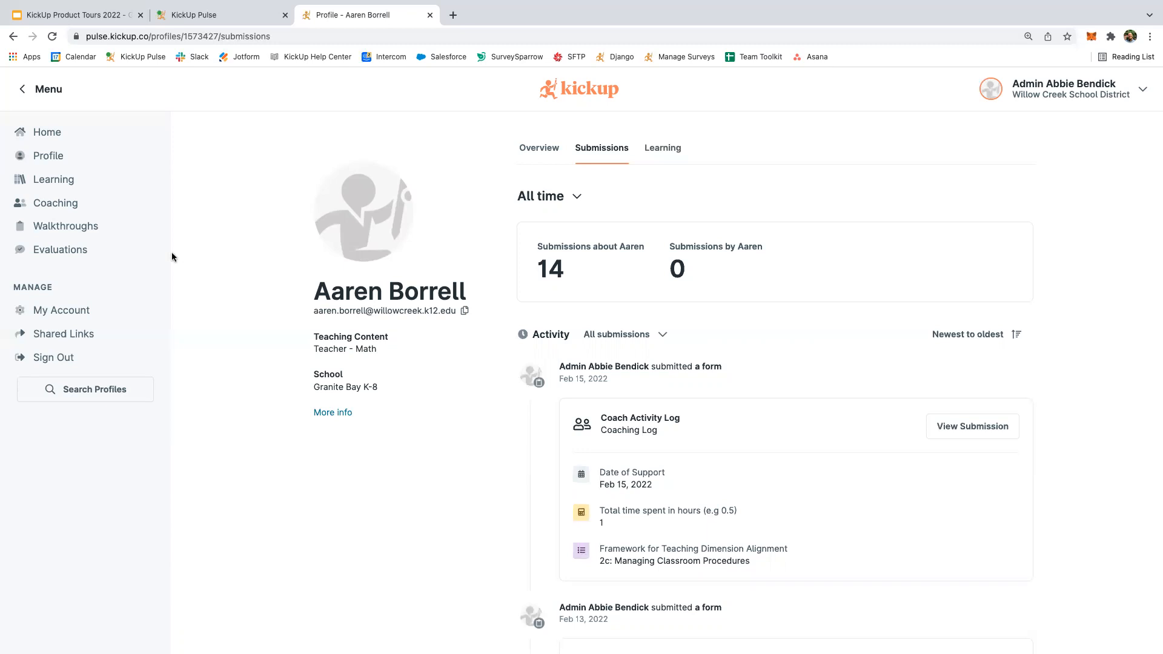
{"action": "left_click", "coordinate": [65, 183]}
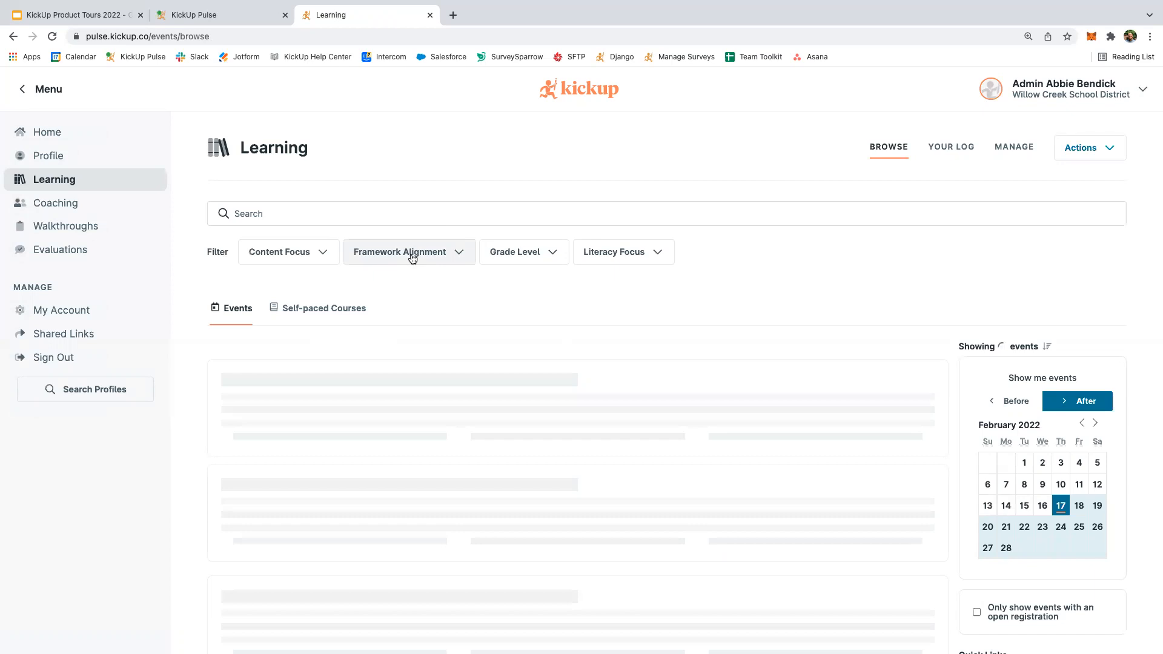
Scroll through the Framework Alignment filter options on the Learning browse page.
{"action": "left_click", "coordinate": [411, 258]}
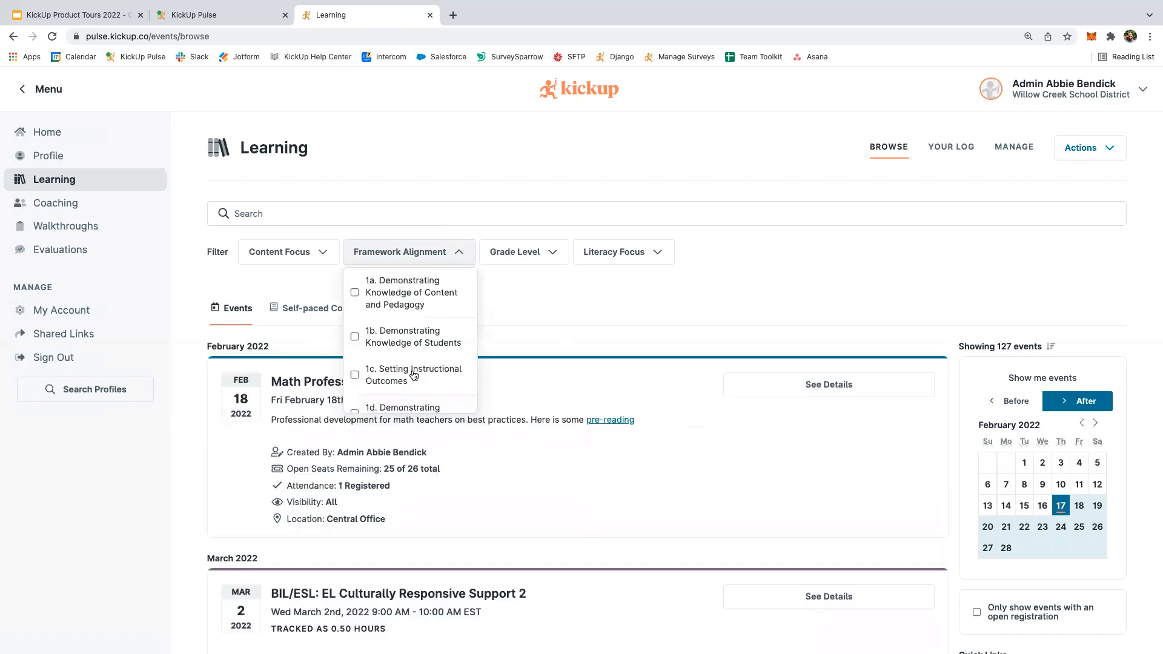
{"action": "scroll", "coordinate": [414, 376], "scroll_direction": "down", "scroll_amount": 2}
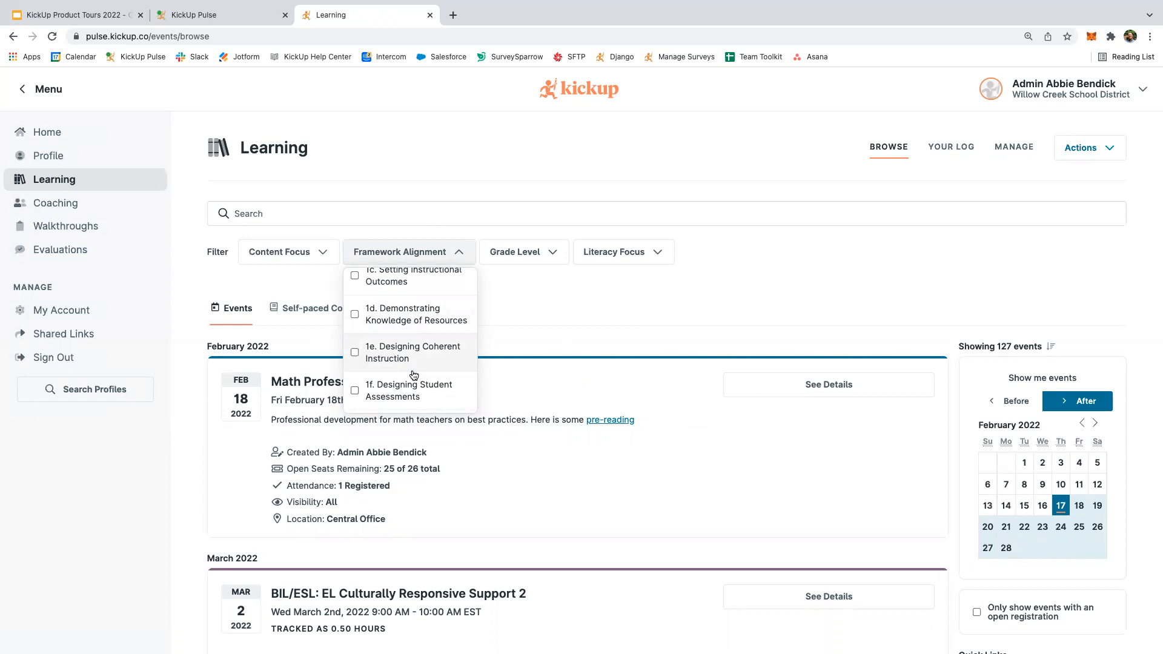
{"action": "scroll", "coordinate": [414, 375], "scroll_direction": "down", "scroll_amount": 1}
{"action": "scroll", "coordinate": [414, 375], "scroll_direction": "down", "scroll_amount": 1}
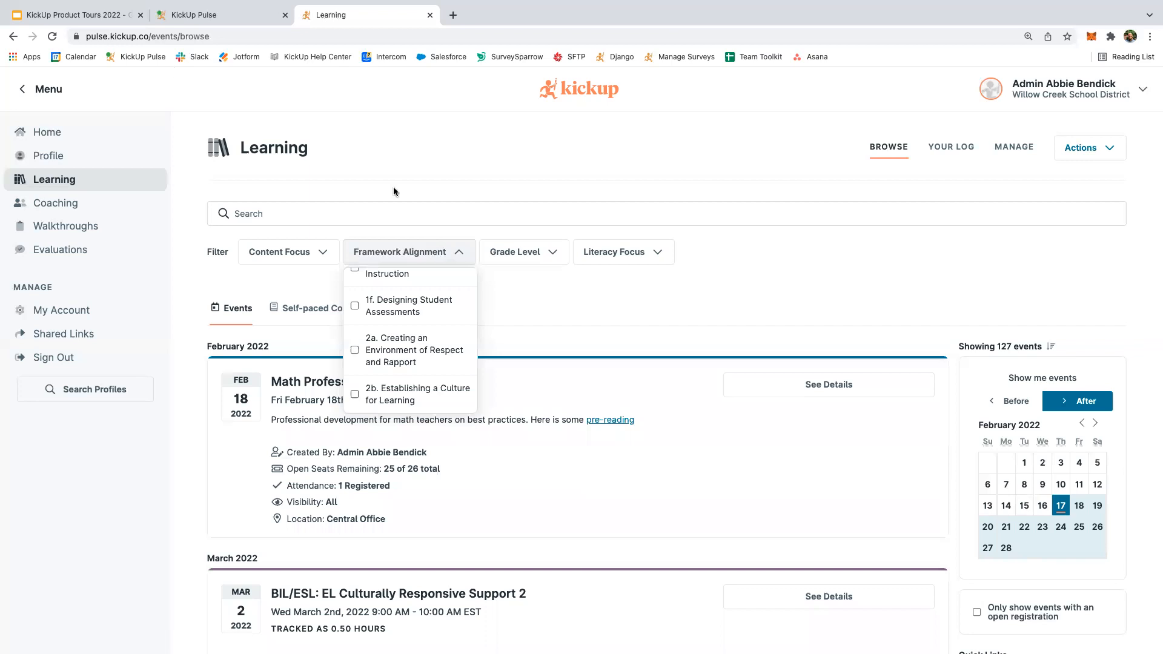
Show slide 6, Next Steps, of the KickUp Product Tours 2022 deck in Google Slides.
{"action": "left_click", "coordinate": [91, 14]}
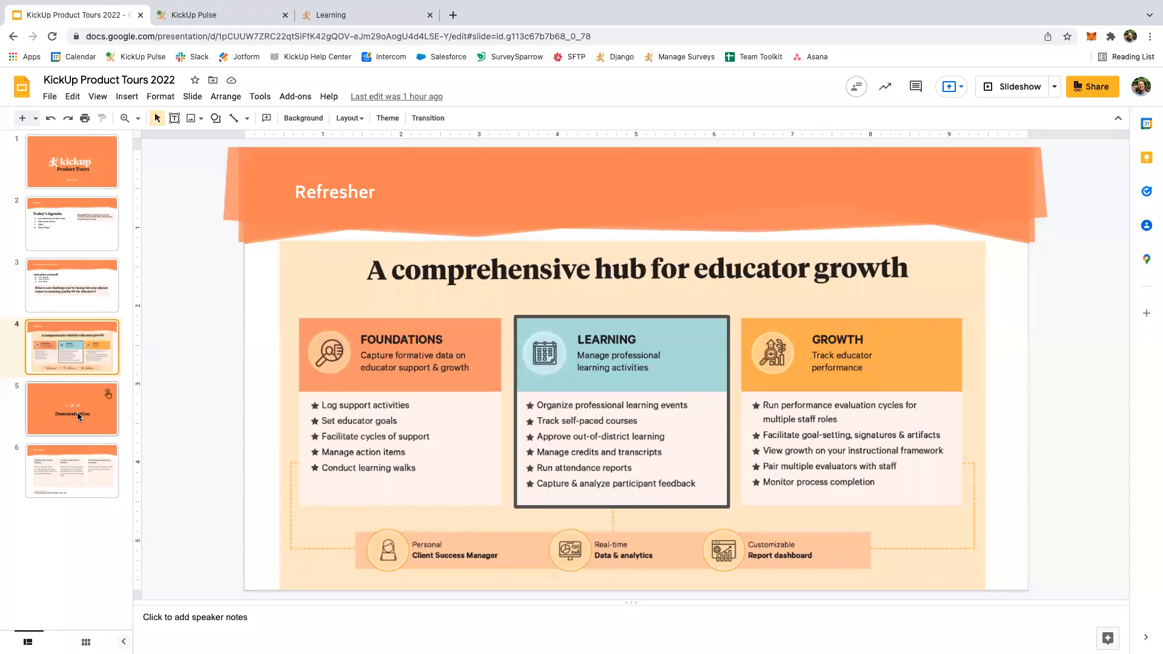
{"action": "left_click", "coordinate": [76, 465]}
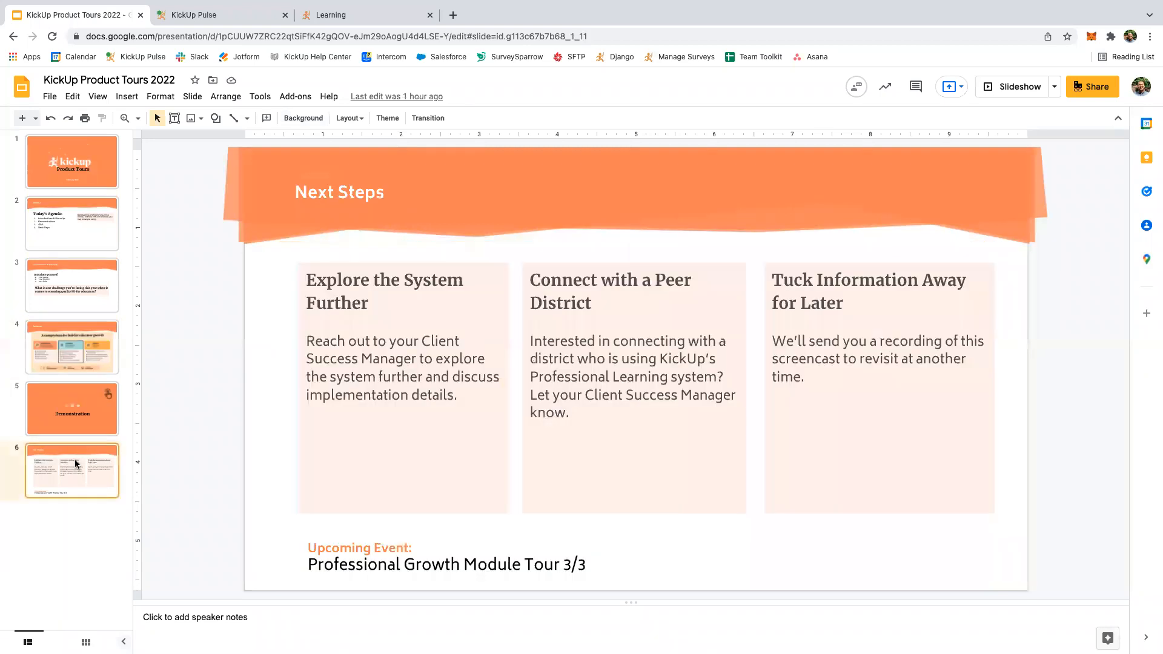